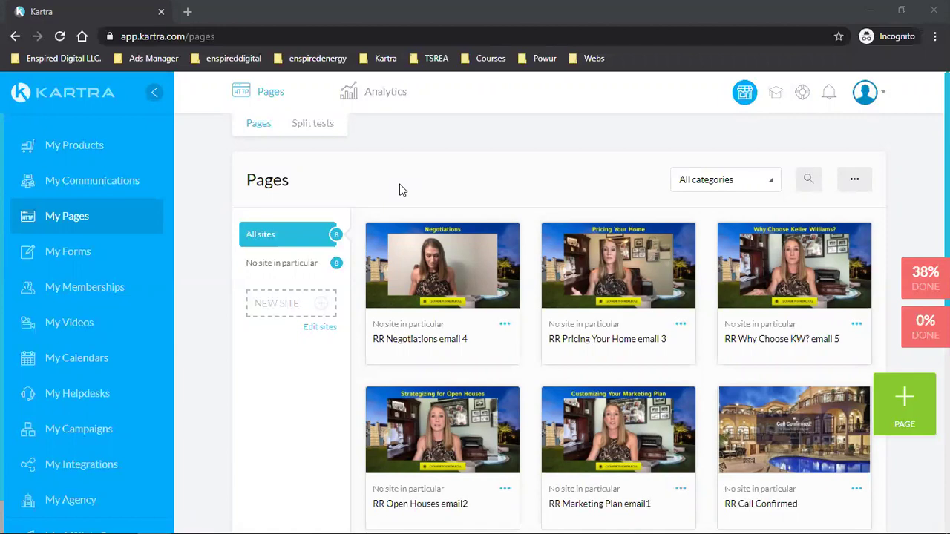
# Step: In a new tab, search Google for 'can spam'
pyautogui.click(187, 11)
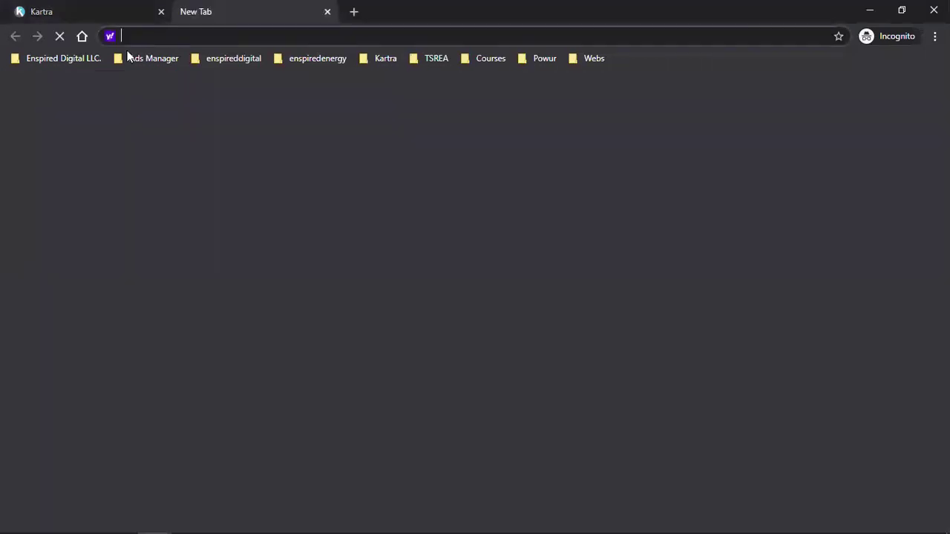
pyautogui.write('google.com')
pyautogui.press('Return')
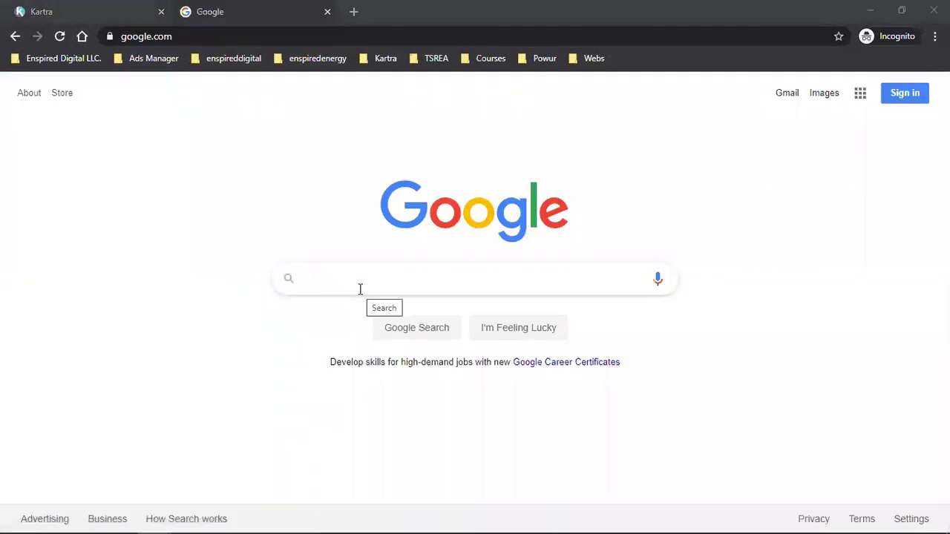
pyautogui.click(360, 289)
pyautogui.write('cann sp')
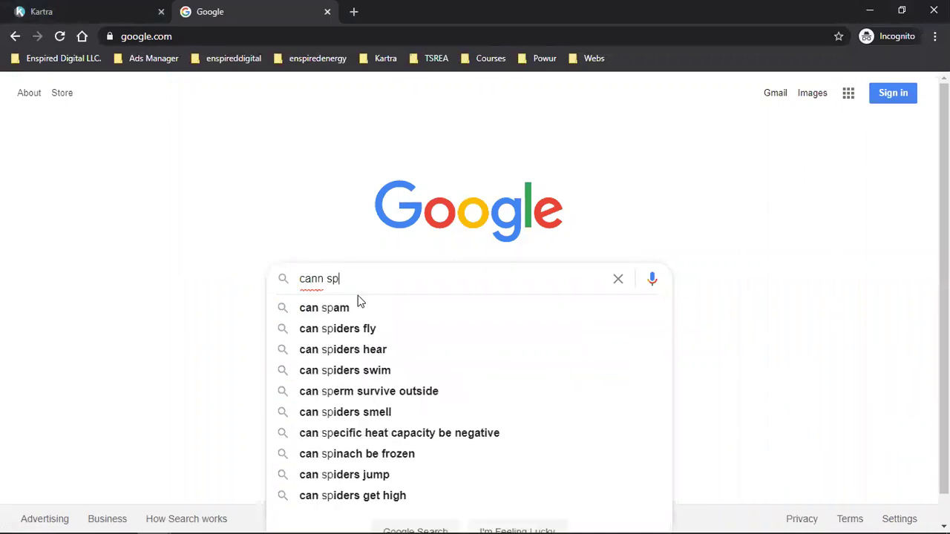
pyautogui.click(356, 305)
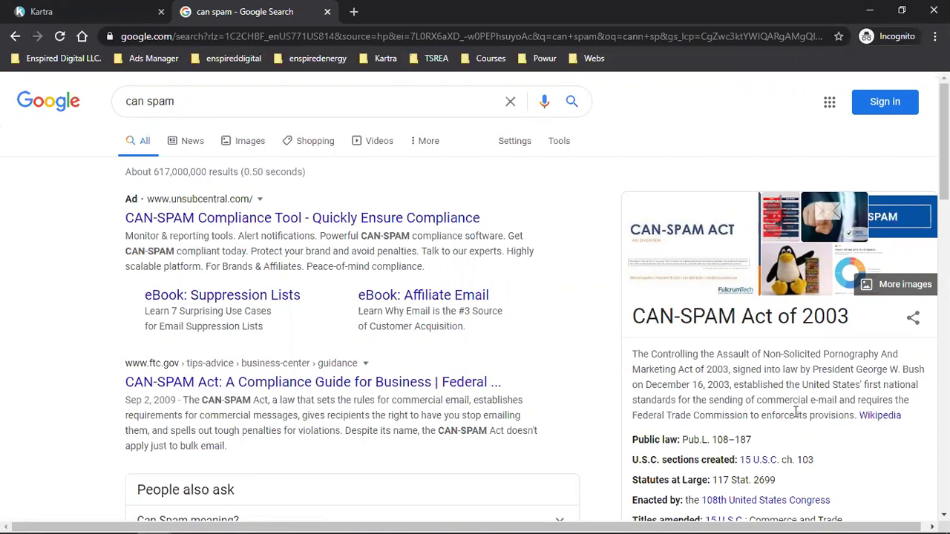
# Step: Read the CAN-SPAM explanation, then refine the search to 'canned spam act' and 'email'
pyautogui.scroll(-4, 796, 413)
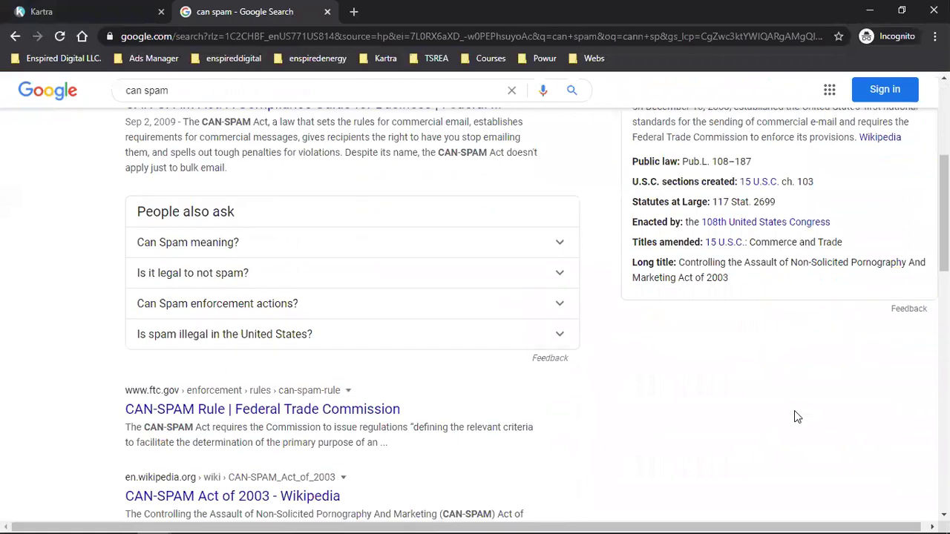
pyautogui.click(191, 249)
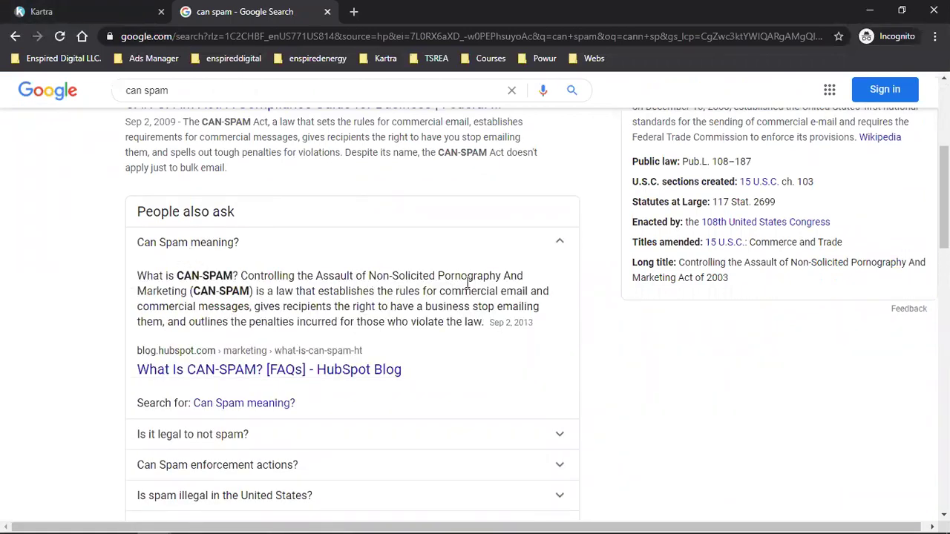
pyautogui.scroll(4, 517, 412)
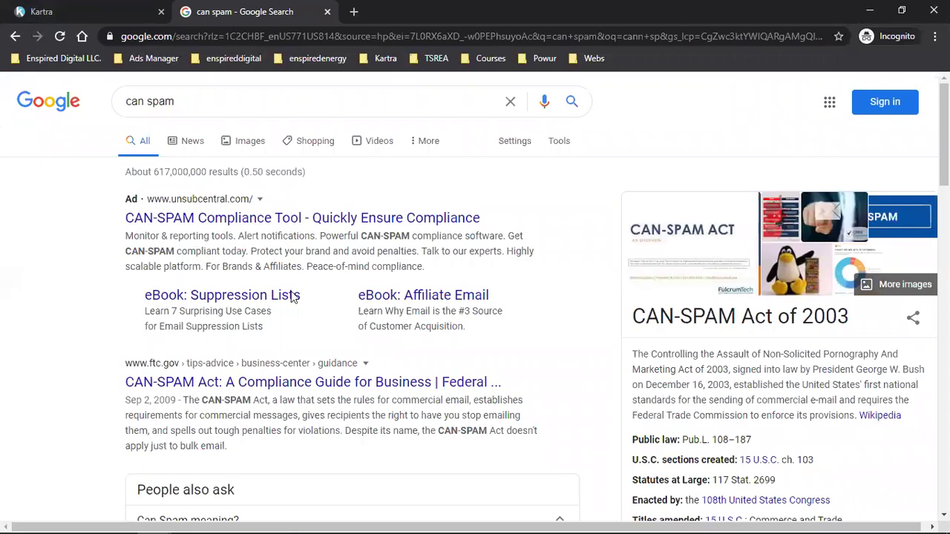
pyautogui.click(144, 103)
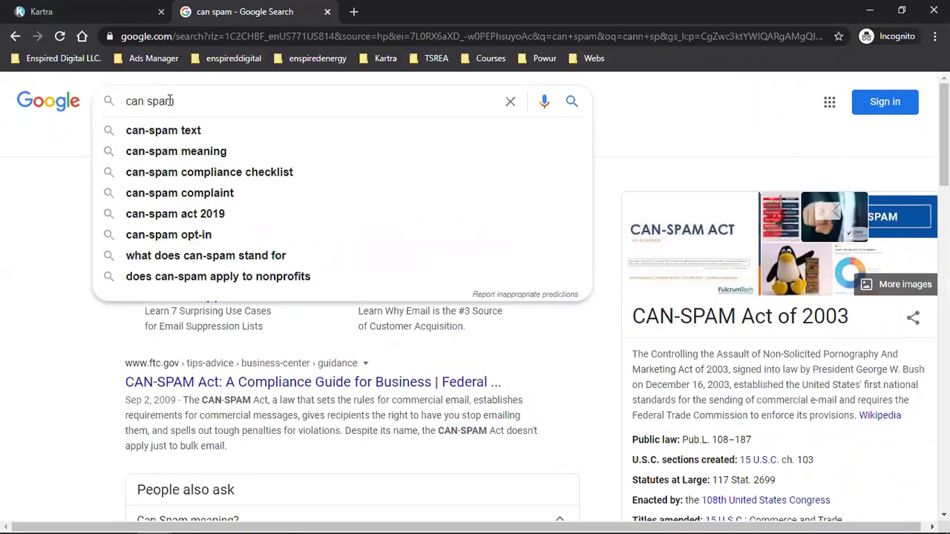
pyautogui.write('n')
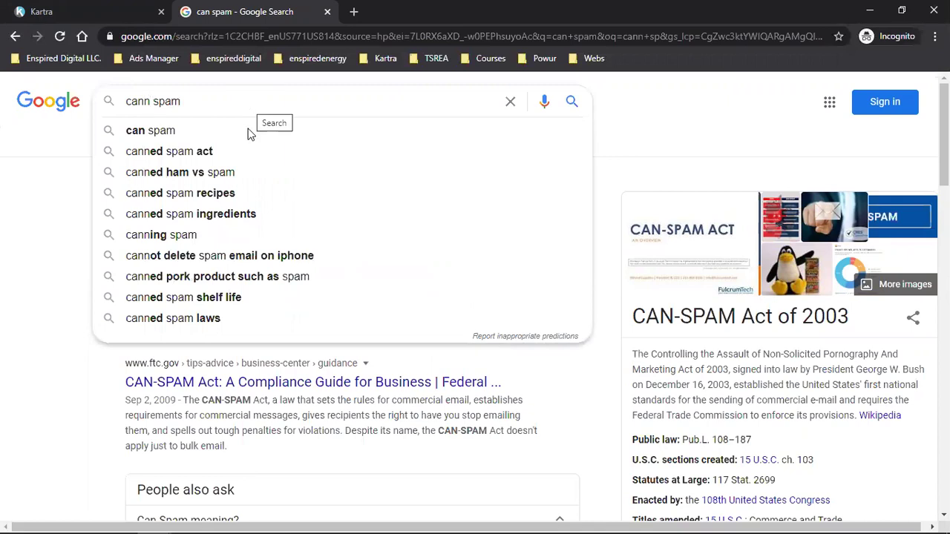
pyautogui.click(237, 150)
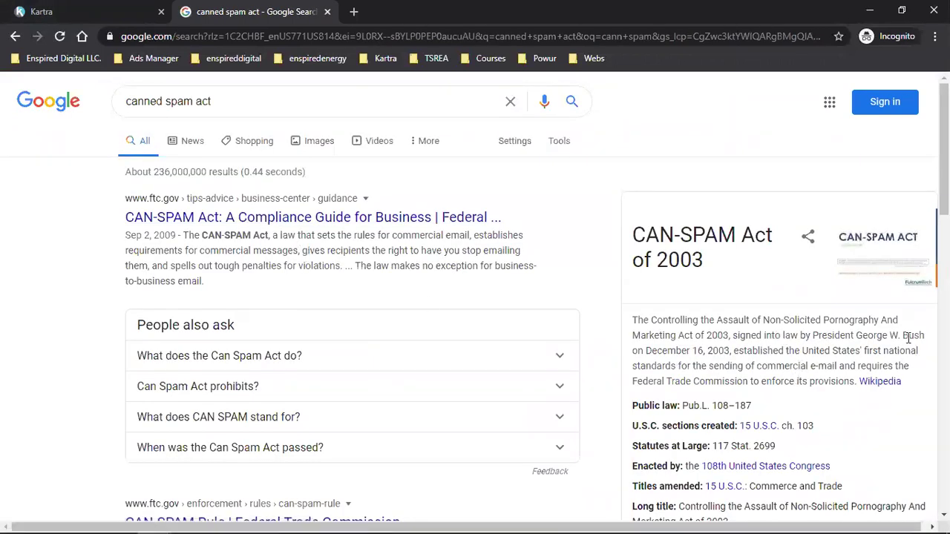
pyautogui.click(162, 103)
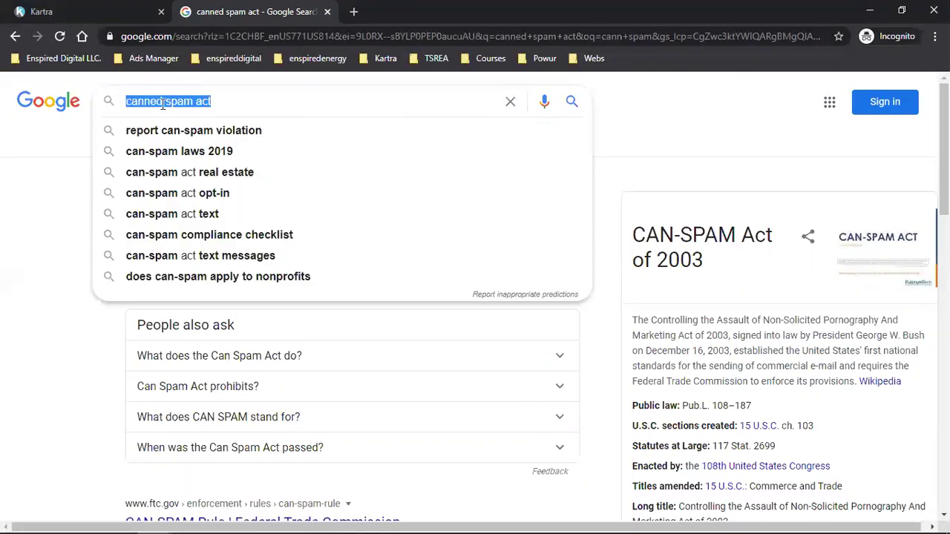
pyautogui.write('email')
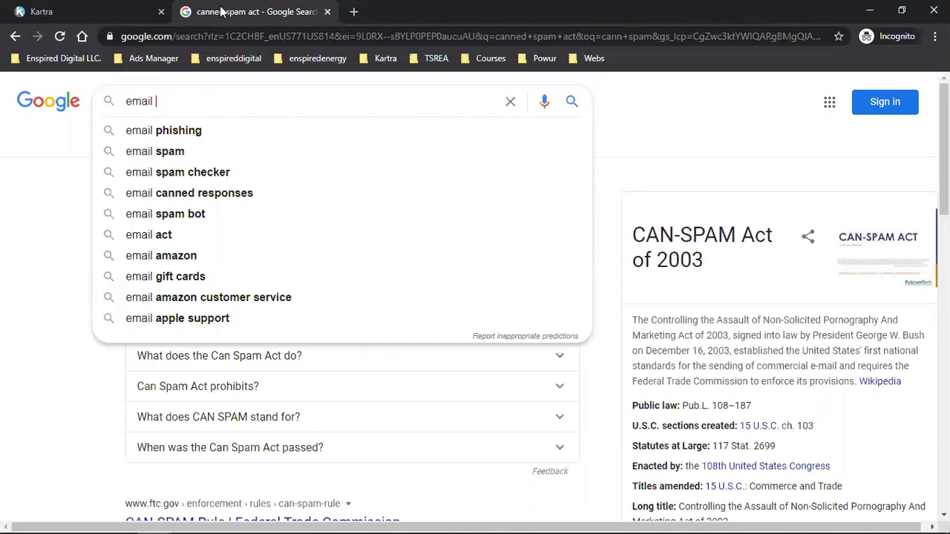
# Step: Close the Google tab and scroll through the Kartra pages list
pyautogui.click(327, 11)
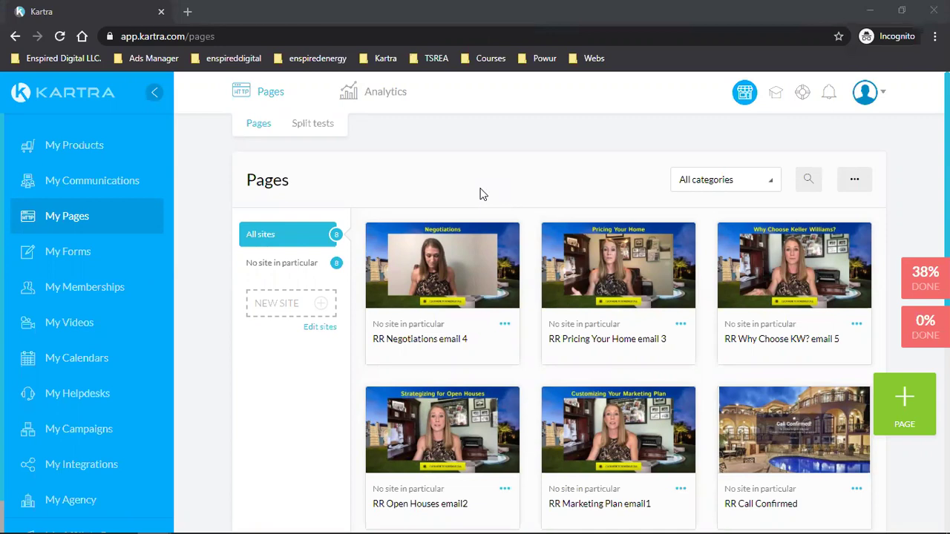
pyautogui.click(189, 209)
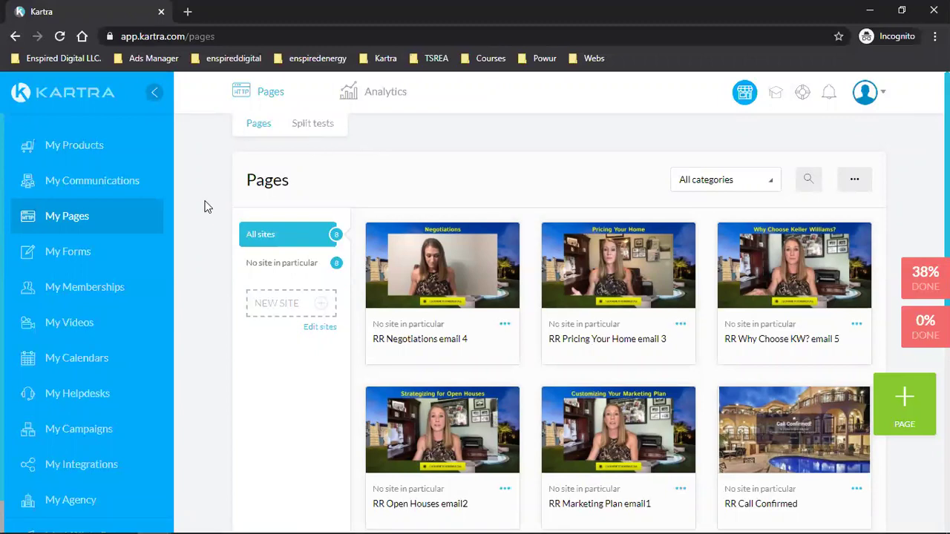
pyautogui.scroll(-2, 207, 207)
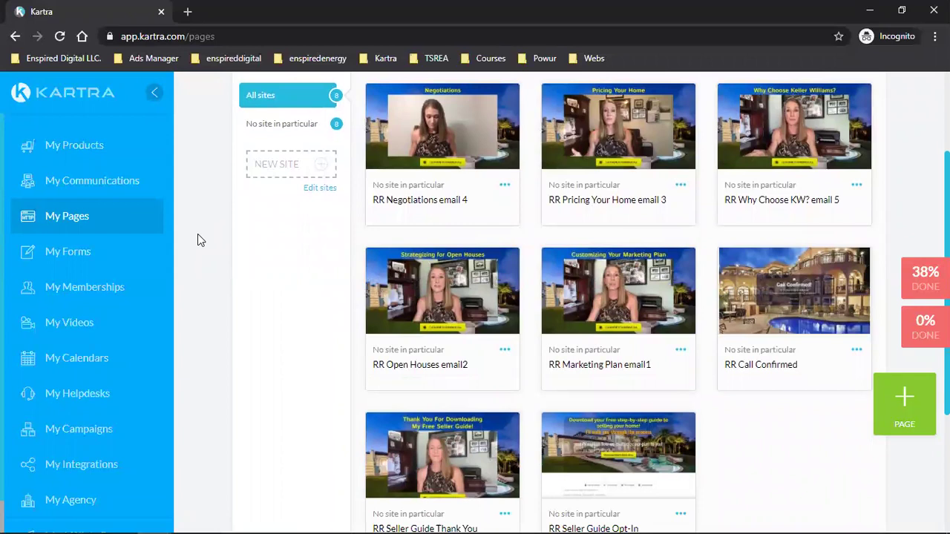
pyautogui.scroll(1, 197, 240)
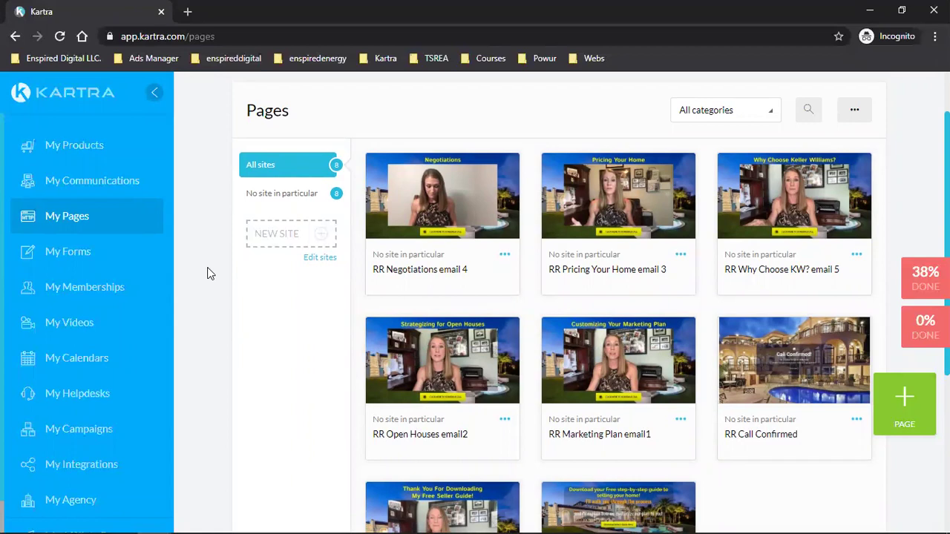
pyautogui.scroll(-1, 207, 273)
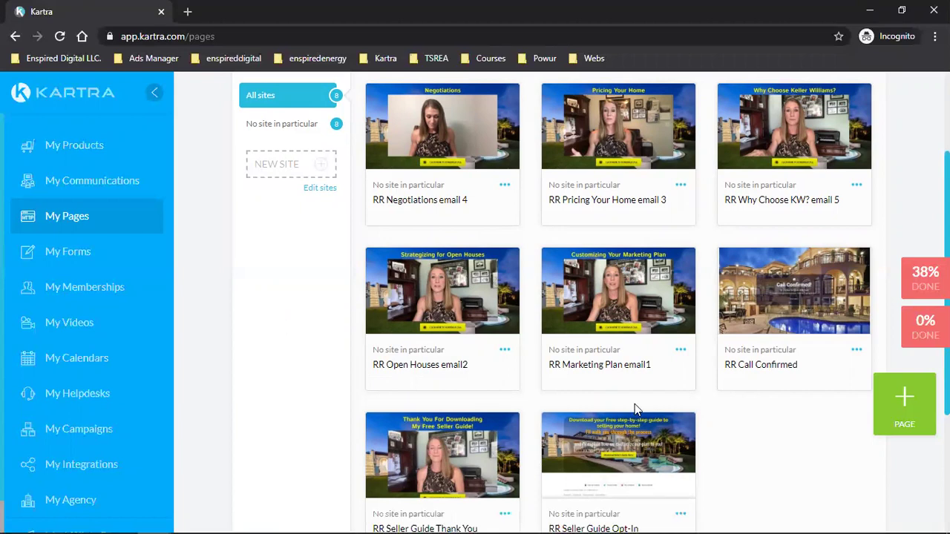
pyautogui.scroll(-2, 634, 404)
# Step: Copy the RR Seller Guide Opt-In page link from Get code and load it in a new tab
pyautogui.click(680, 374)
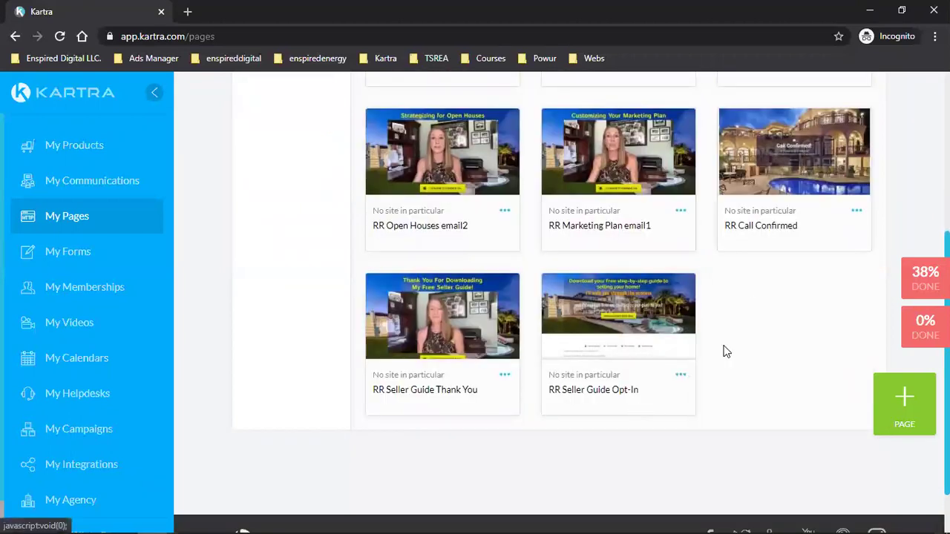
pyautogui.click(751, 351)
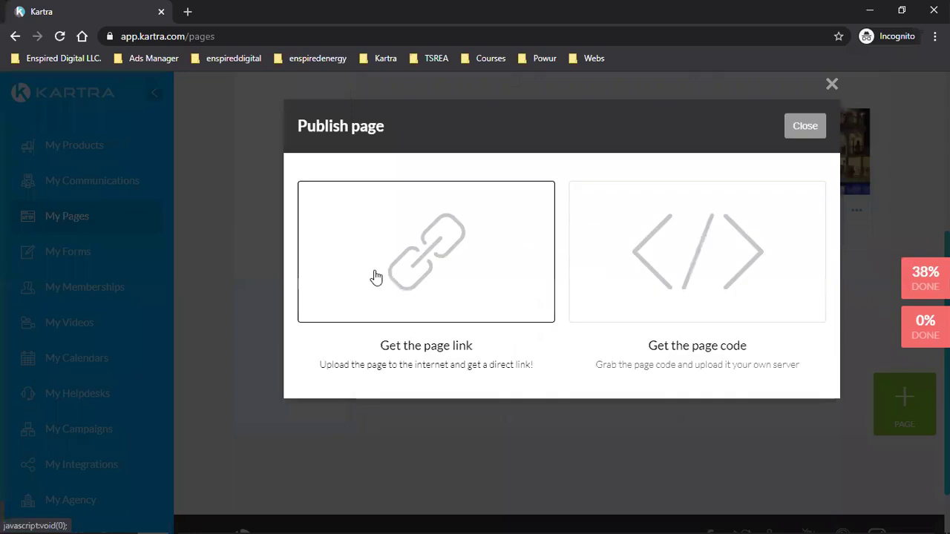
pyautogui.click(376, 276)
pyautogui.click(375, 443)
pyautogui.hotkey('ctrl', 'c')
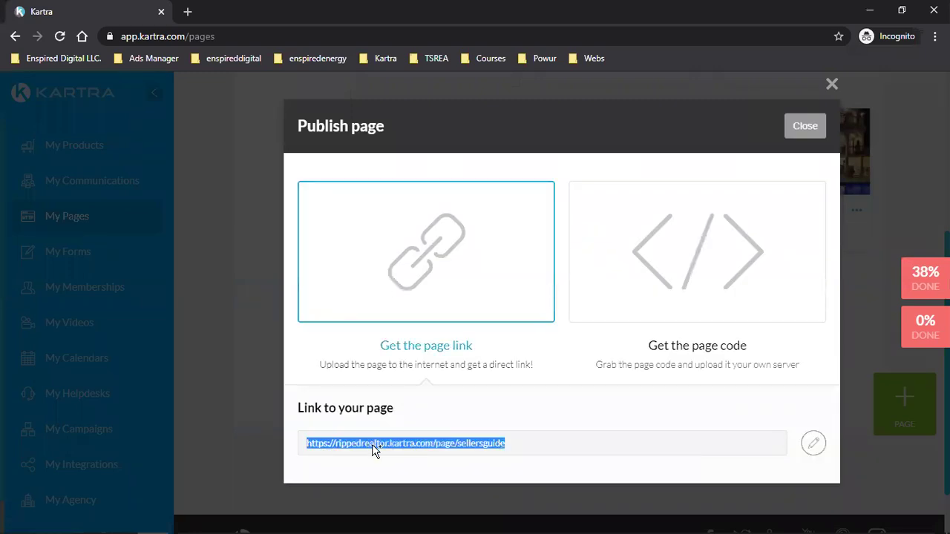
pyautogui.rightClick(375, 443)
pyautogui.click(339, 311)
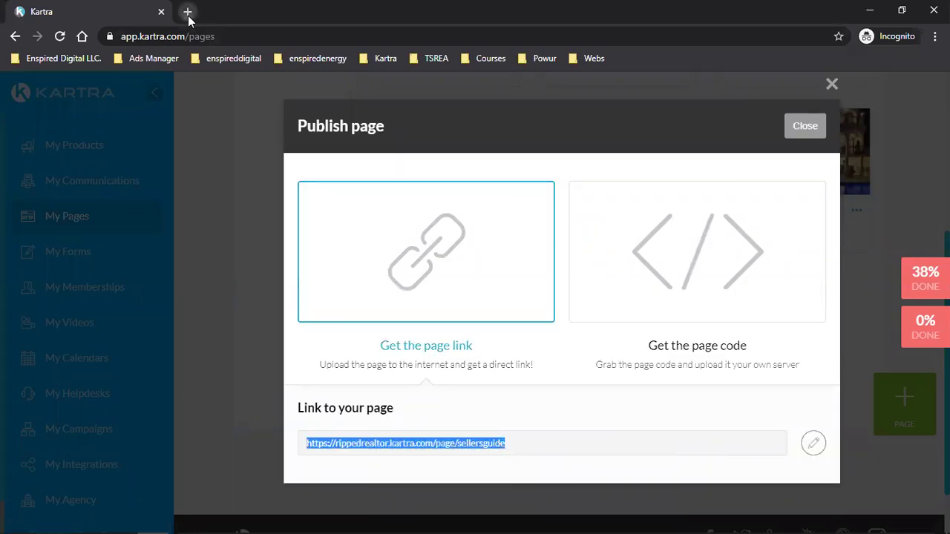
pyautogui.click(187, 11)
pyautogui.hotkey('ctrl', 'v')
pyautogui.press('Return')
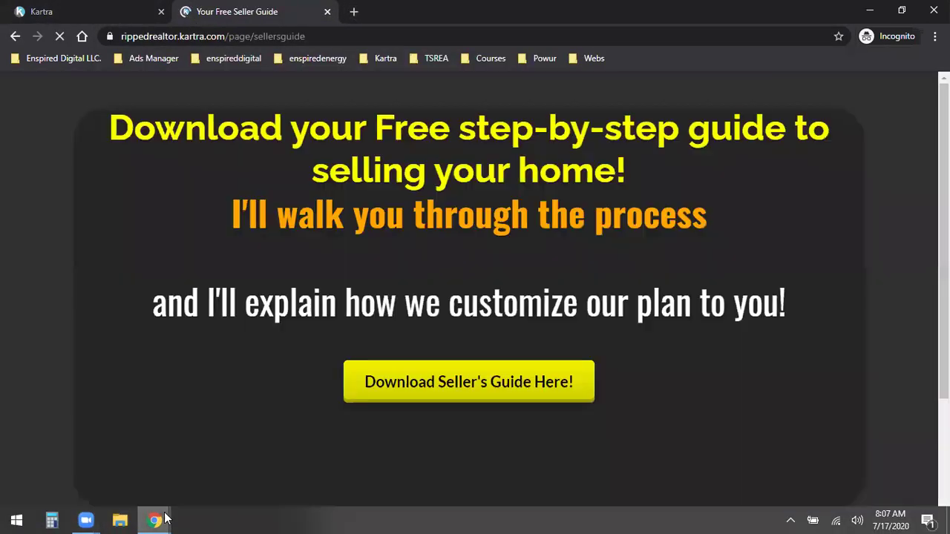
# Step: Switch to Facebook, go to the profile page and close the open chat
pyautogui.moveTo(162, 520)
pyautogui.click(80, 463)
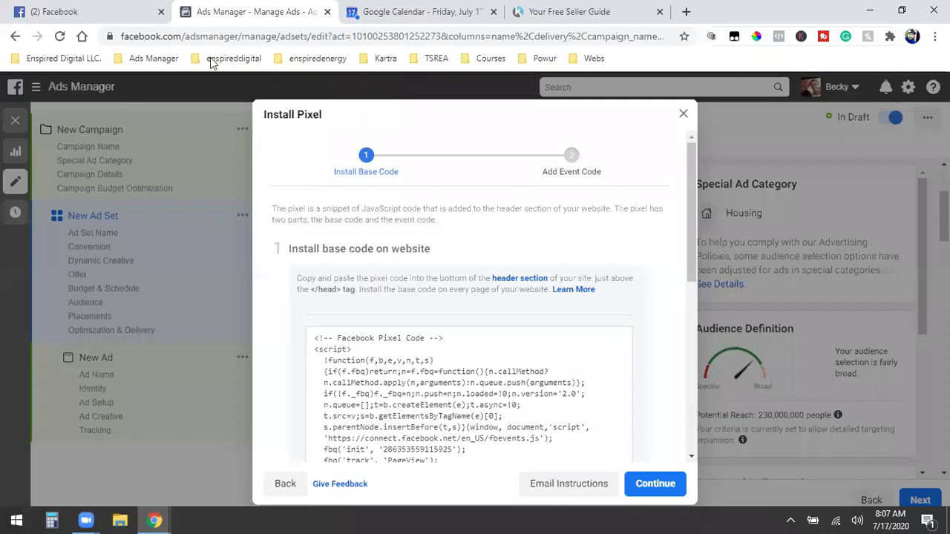
pyautogui.click(100, 9)
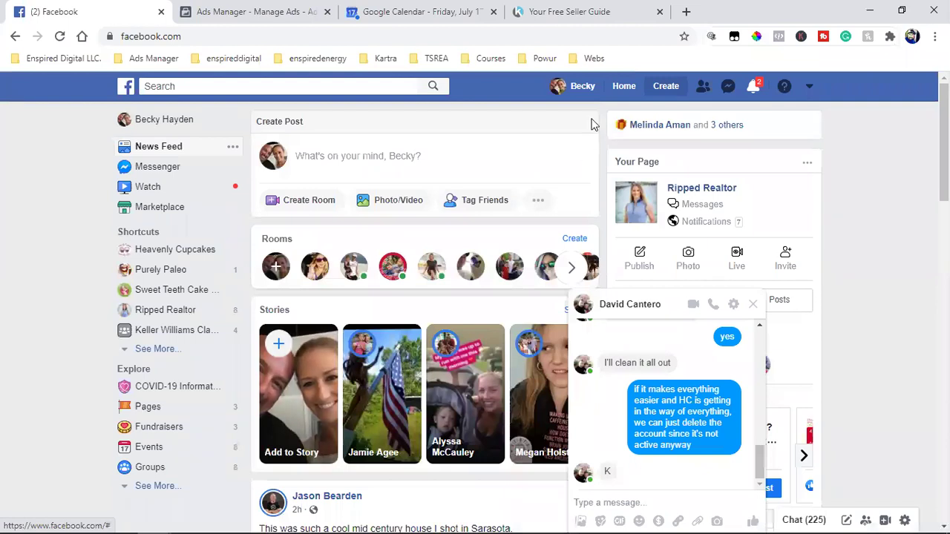
pyautogui.click(581, 86)
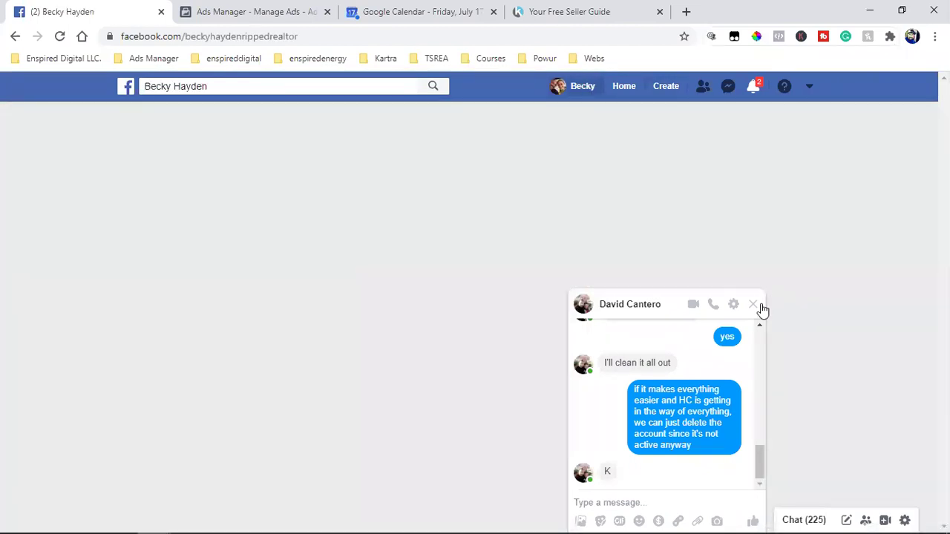
pyautogui.click(752, 304)
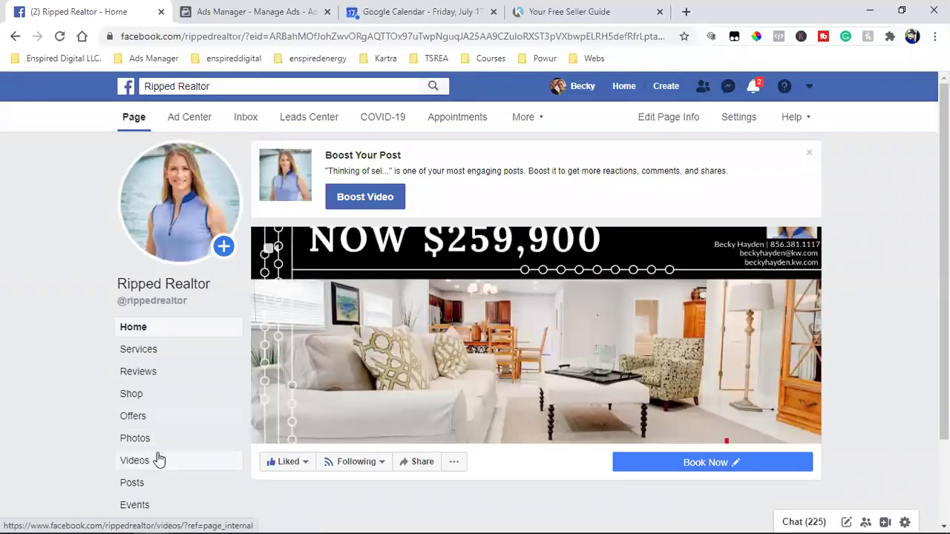
# Step: Scroll down to the pinned Free Sellers Guide post and pause its video
pyautogui.scroll(-2, 864, 324)
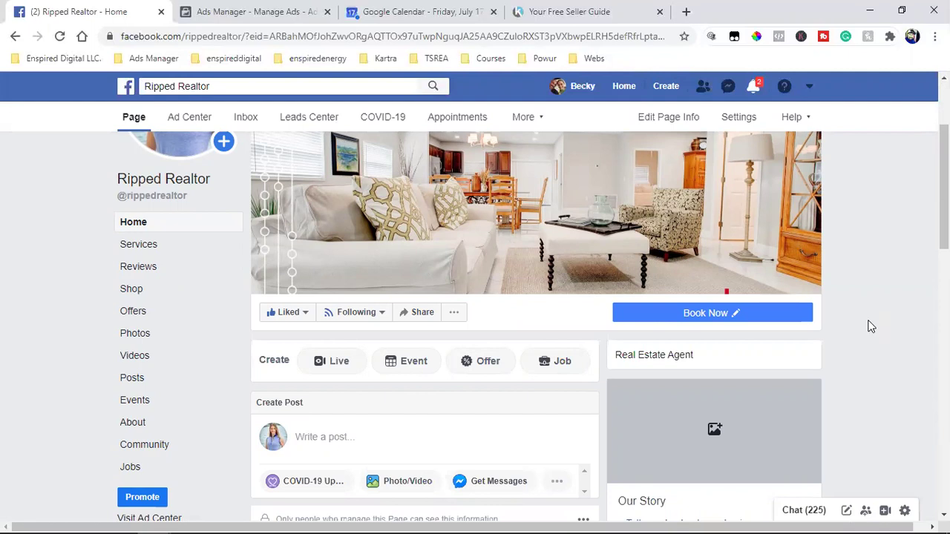
pyautogui.scroll(-8, 871, 334)
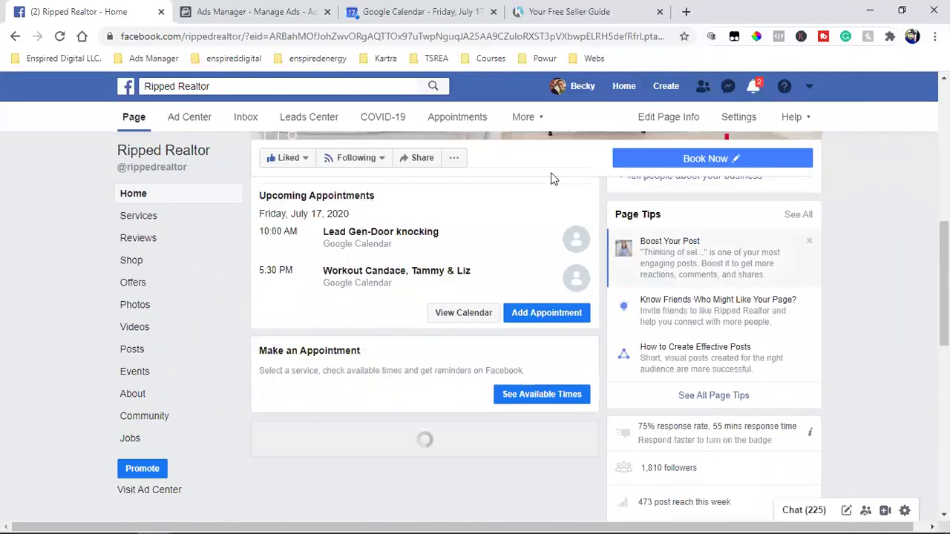
pyautogui.scroll(-2, 685, 436)
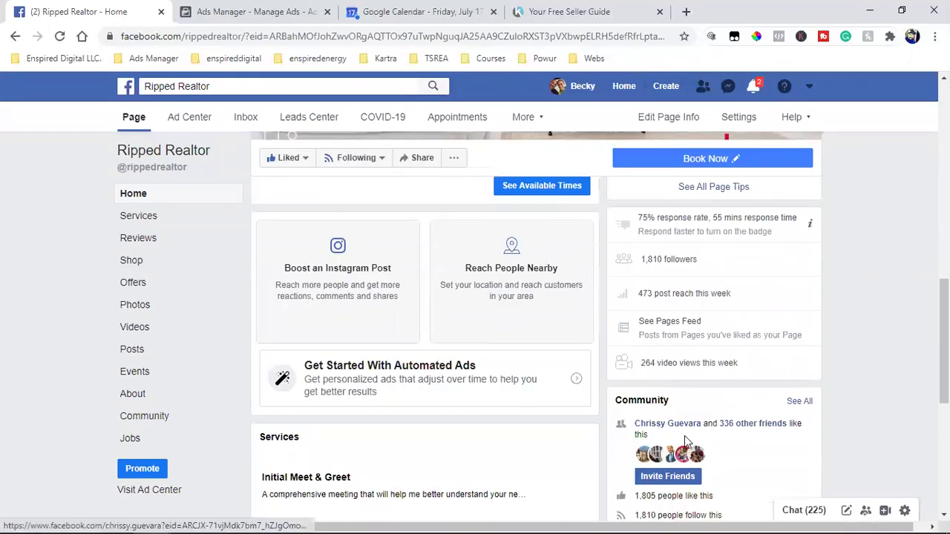
pyautogui.scroll(-1, 742, 339)
pyautogui.scroll(-1, 741, 339)
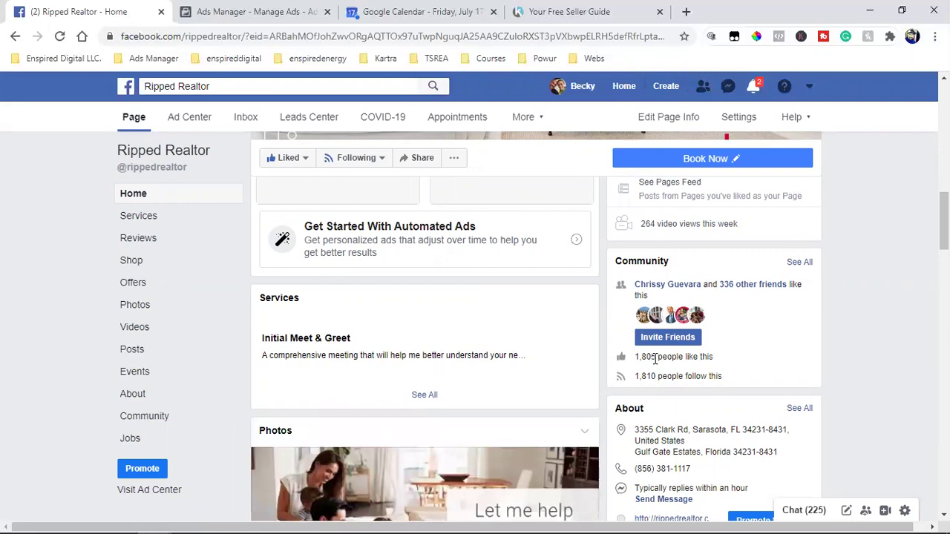
pyautogui.scroll(-10, 654, 359)
pyautogui.scroll(-3, 654, 364)
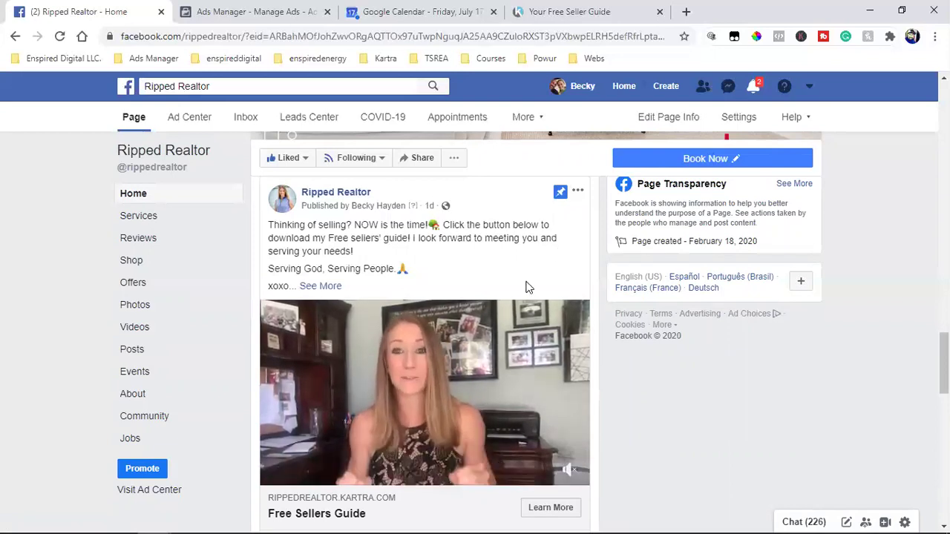
pyautogui.scroll(-1, 527, 287)
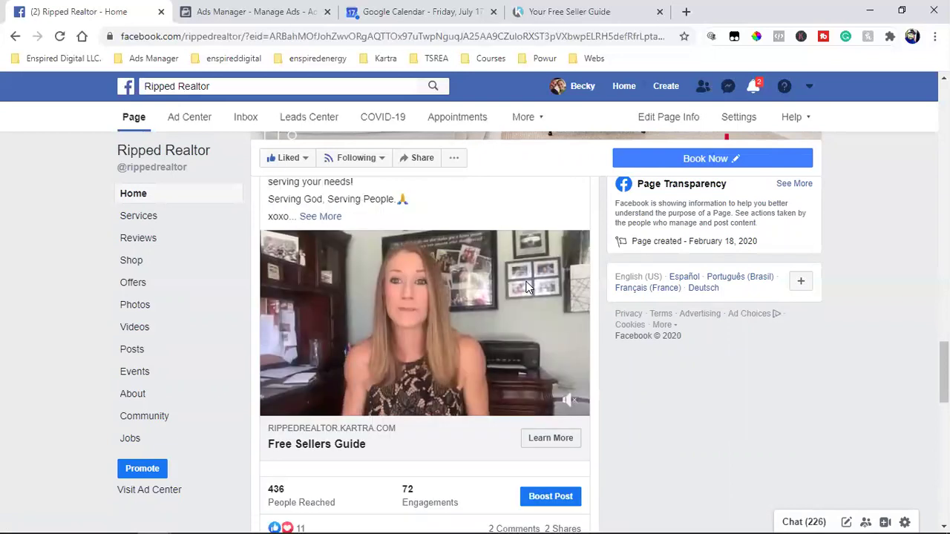
pyautogui.click(275, 401)
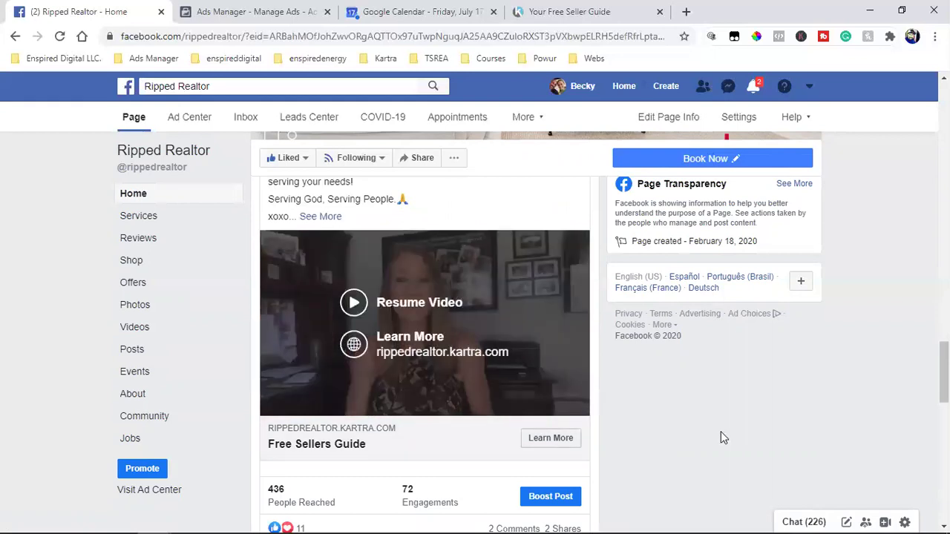
# Step: Go to the Ripped Realtor page's Videos section
pyautogui.scroll(1, 720, 431)
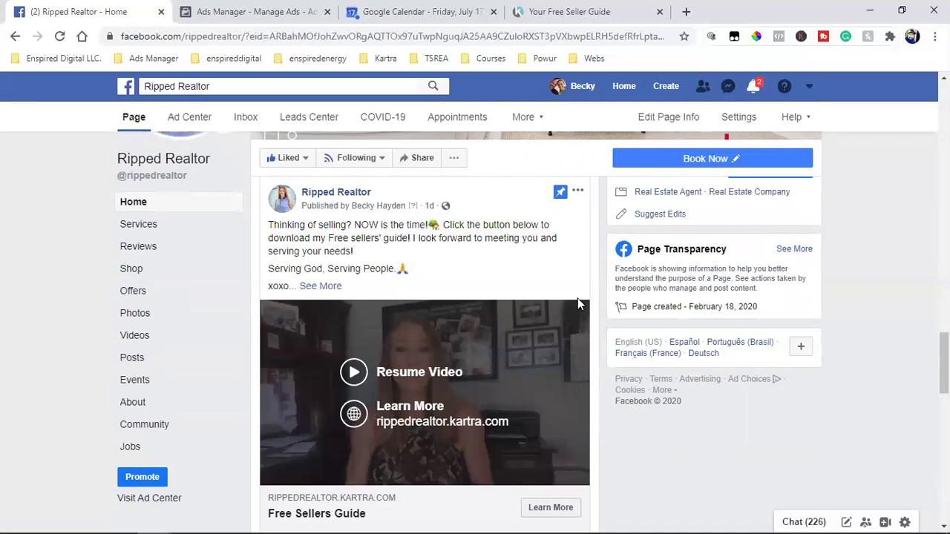
pyautogui.scroll(-1, 369, 274)
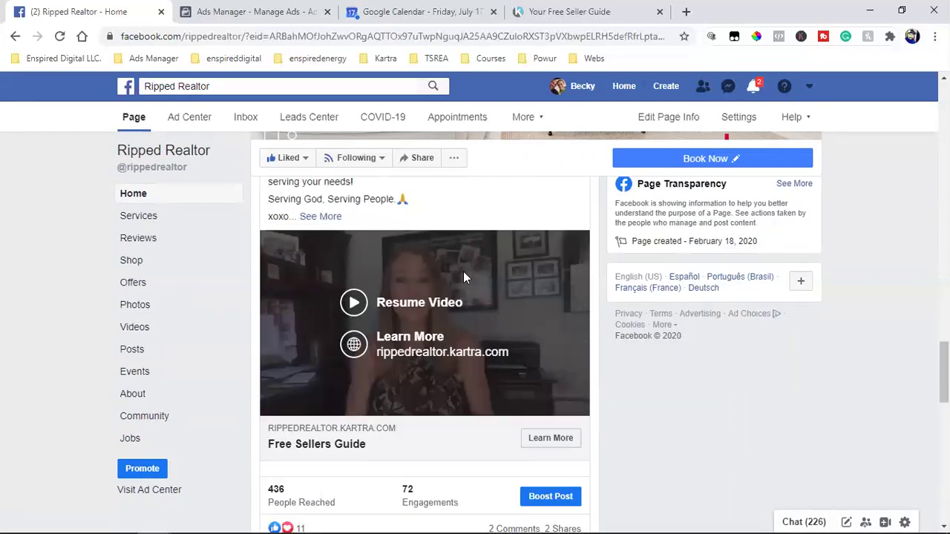
pyautogui.scroll(-5, 463, 274)
pyautogui.scroll(-10, 463, 276)
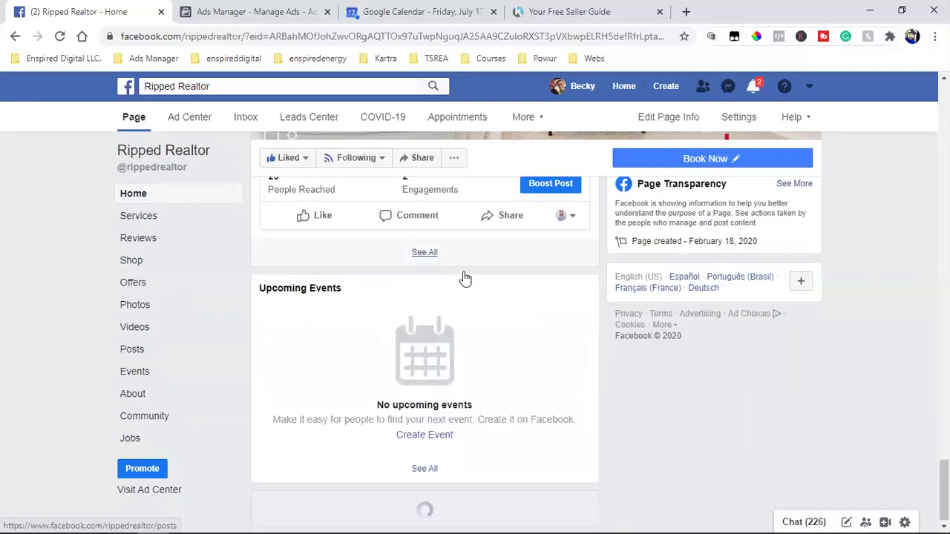
pyautogui.click(141, 334)
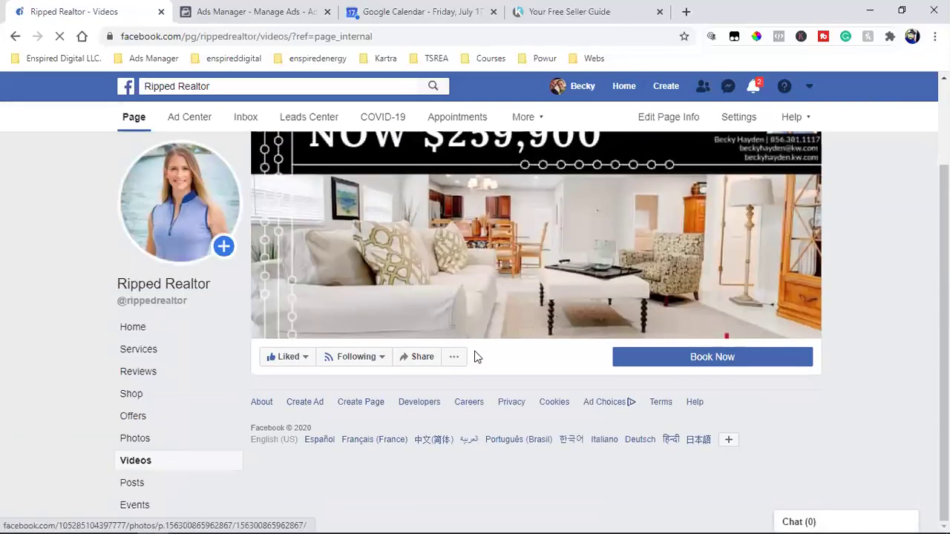
pyautogui.scroll(-2, 853, 356)
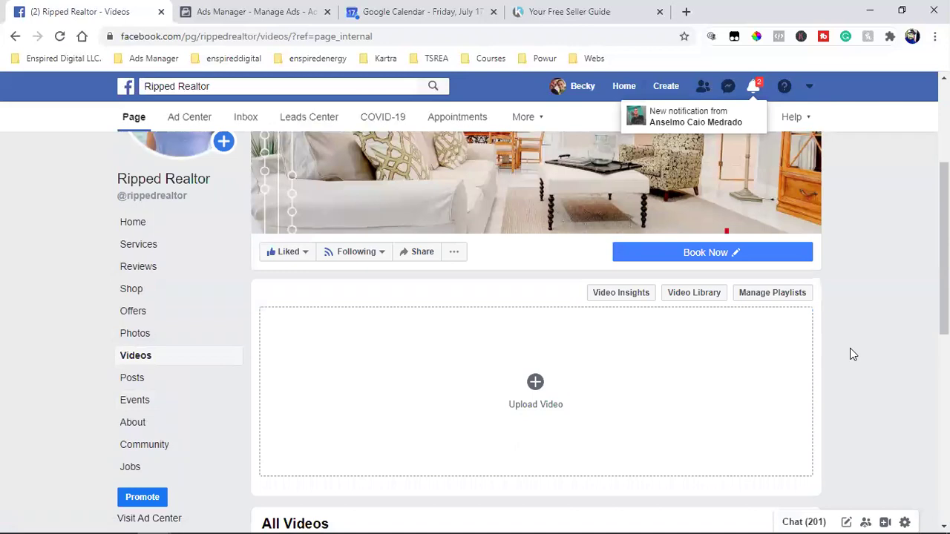
pyautogui.scroll(-5, 852, 354)
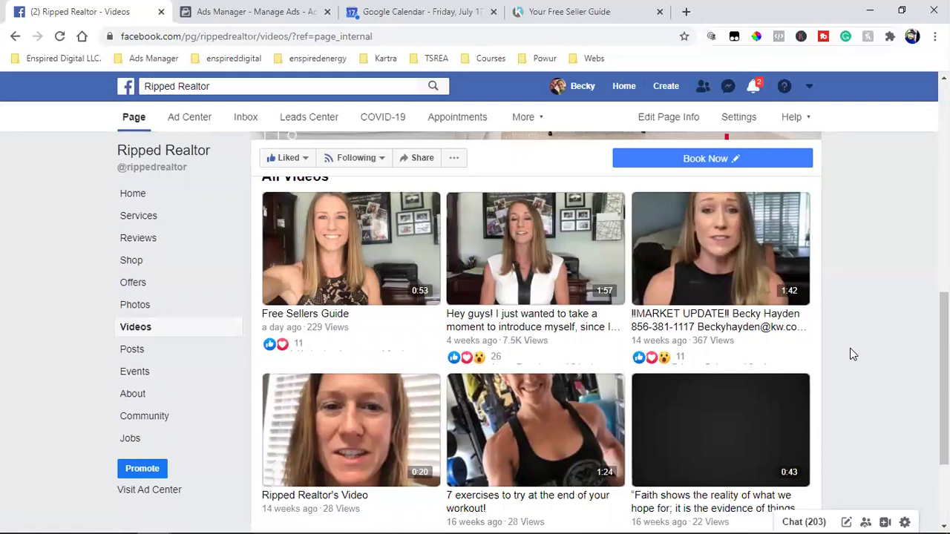
pyautogui.press('XF86AudioRaiseVolume')
pyautogui.press('XF86AudioRaiseVolume')
pyautogui.press('XF86AudioRaiseVolume')
pyautogui.click(223, 11)
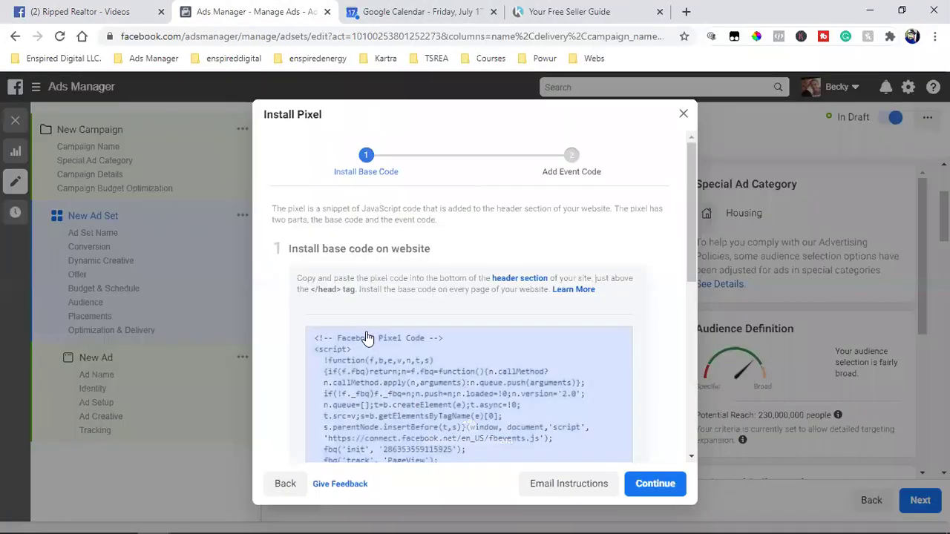
pyautogui.click(85, 9)
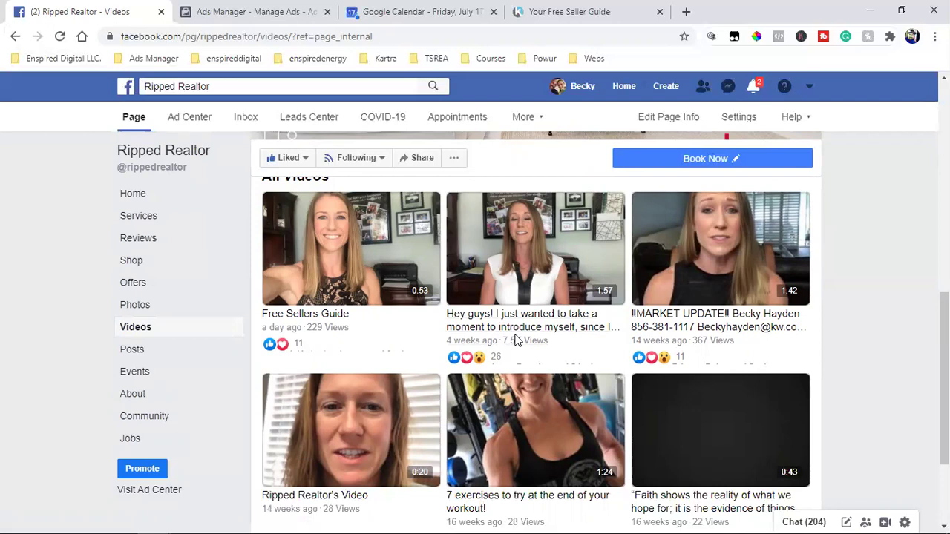
pyautogui.moveTo(570, 358)
pyautogui.moveTo(535, 358)
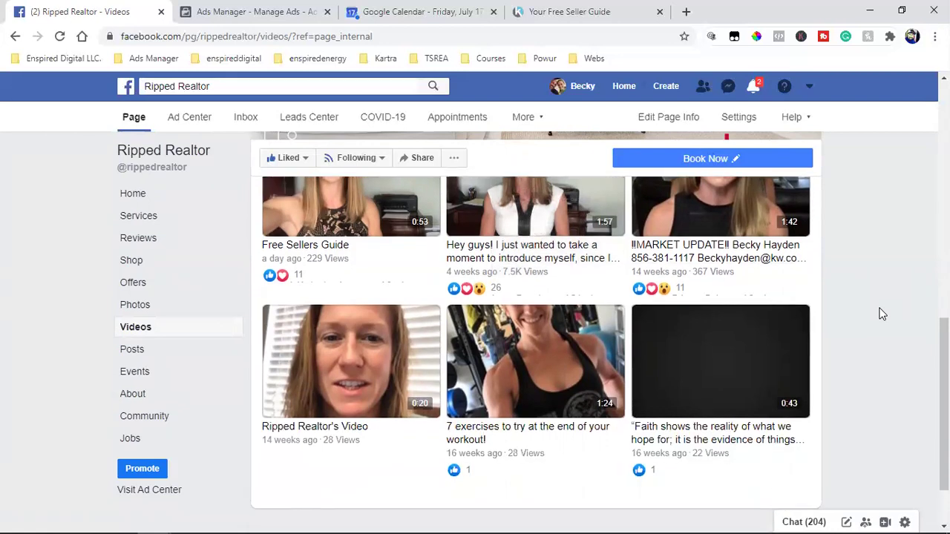
pyautogui.scroll(1, 882, 314)
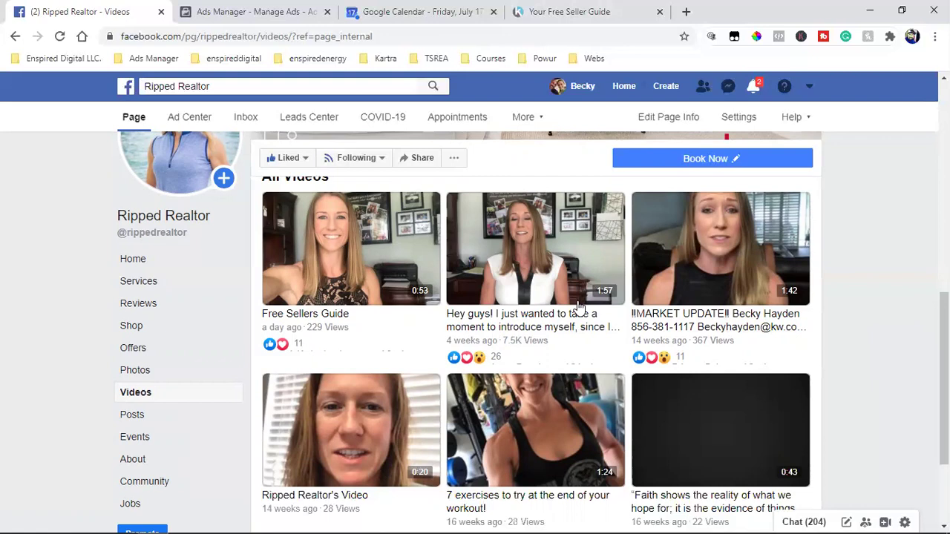
# Step: On the live seller's guide page, open the Download Seller's Guide Here! signup form
pyautogui.click(592, 9)
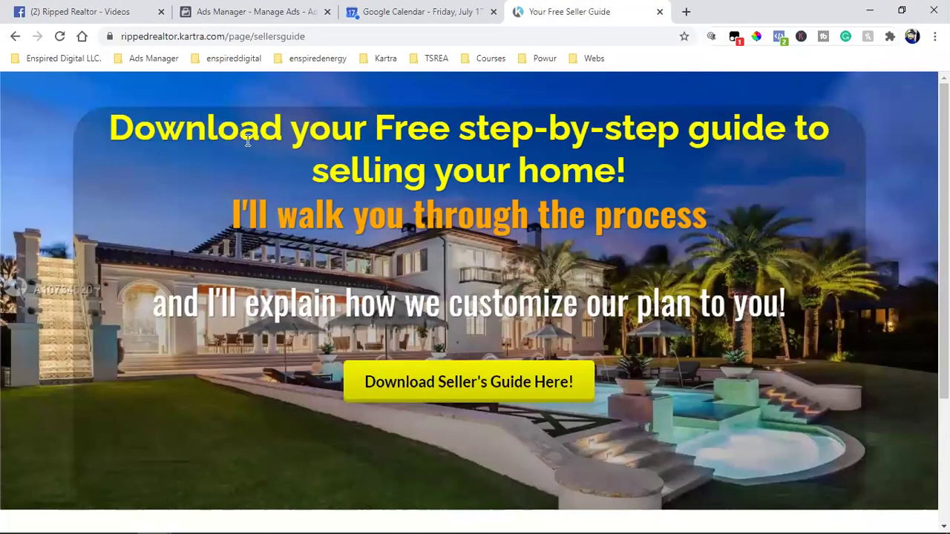
pyautogui.moveTo(187, 132); pyautogui.dragTo(572, 132)
pyautogui.click(725, 197)
pyautogui.click(474, 396)
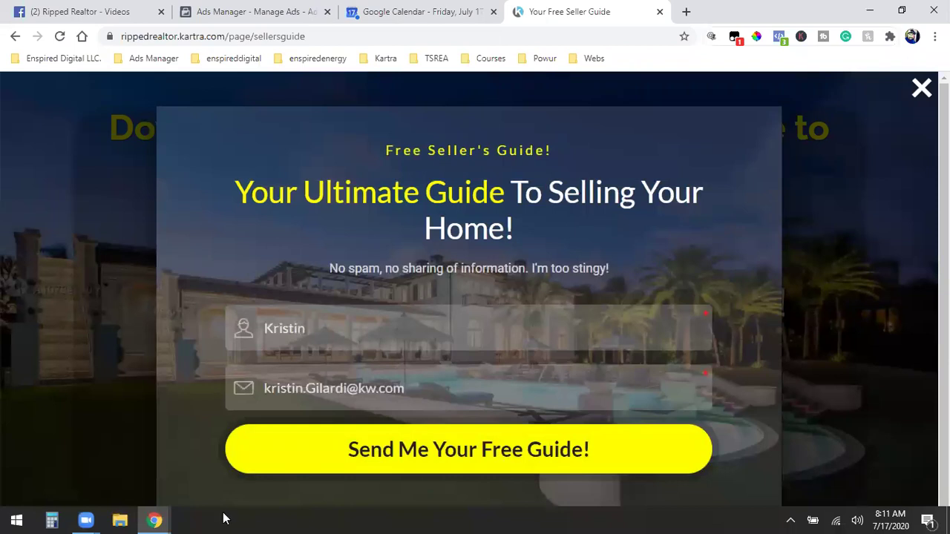
# Step: Return to the incognito Kartra window's Publish page dialog
pyautogui.moveTo(155, 519)
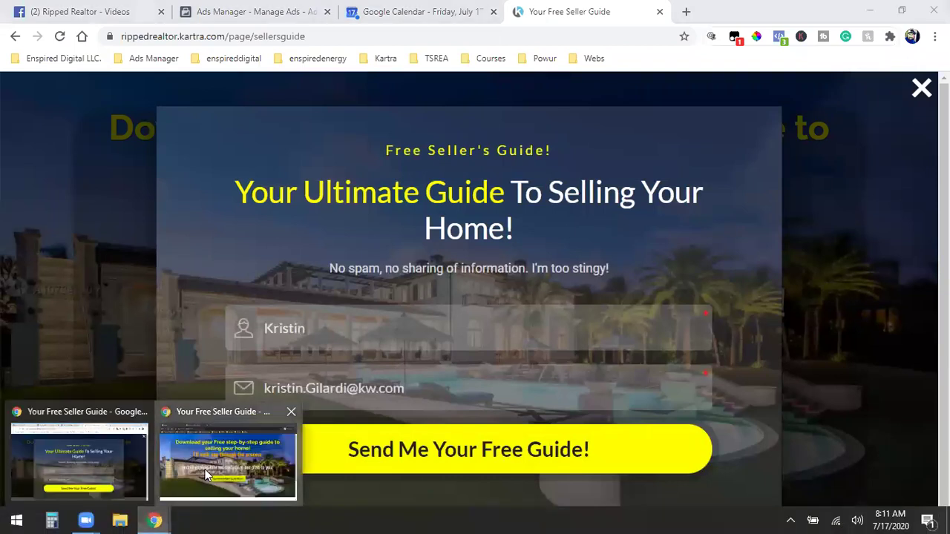
pyautogui.click(205, 469)
pyautogui.hotkey('ctrl', 'shift', 'Tab')
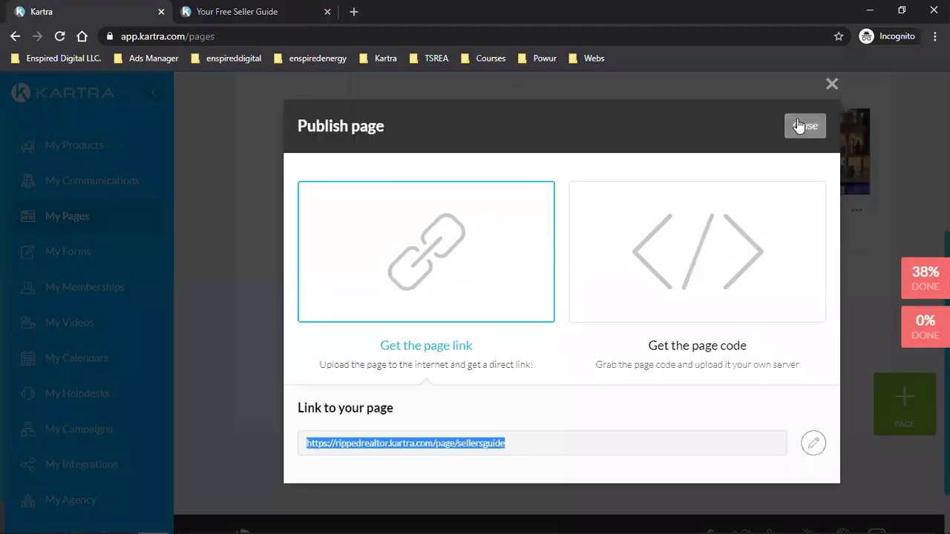
# Step: Close the Publish dialog and open Communications > Sequences in a new tab
pyautogui.click(803, 126)
pyautogui.rightClick(105, 193)
pyautogui.click(115, 190)
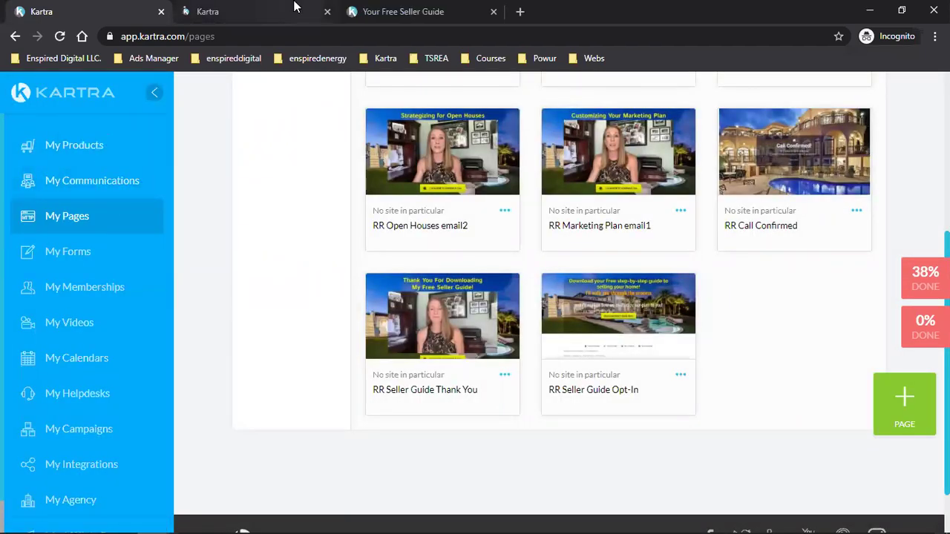
pyautogui.hotkey('ctrl', 'Tab')
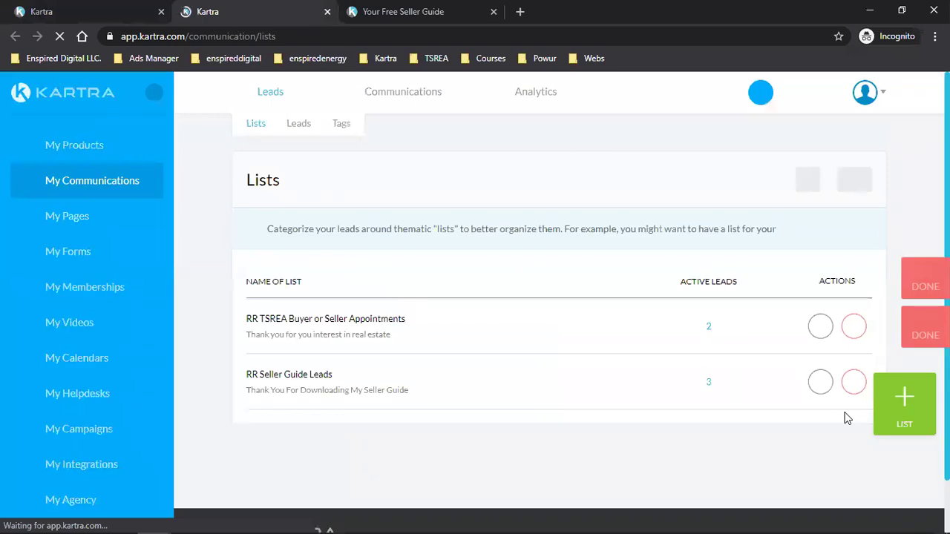
pyautogui.tripleClick(295, 373)
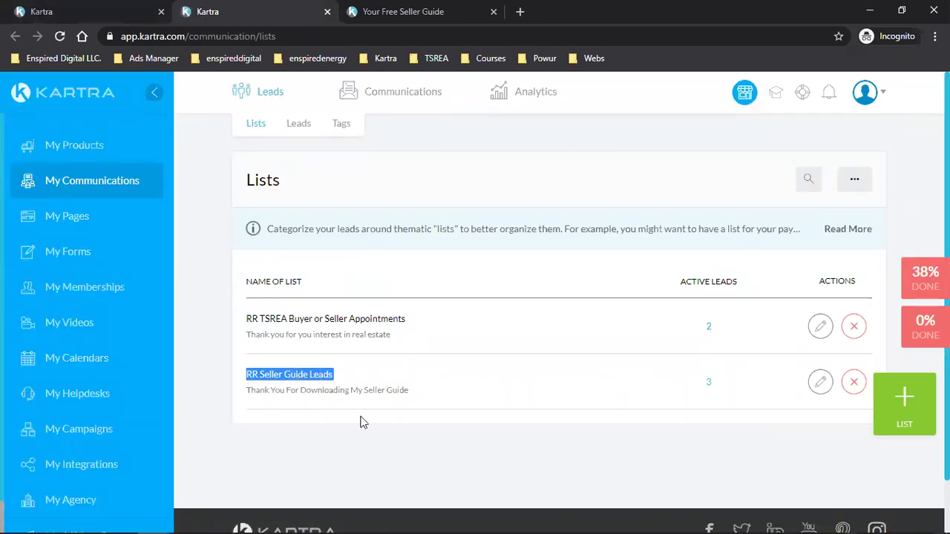
pyautogui.moveTo(382, 83)
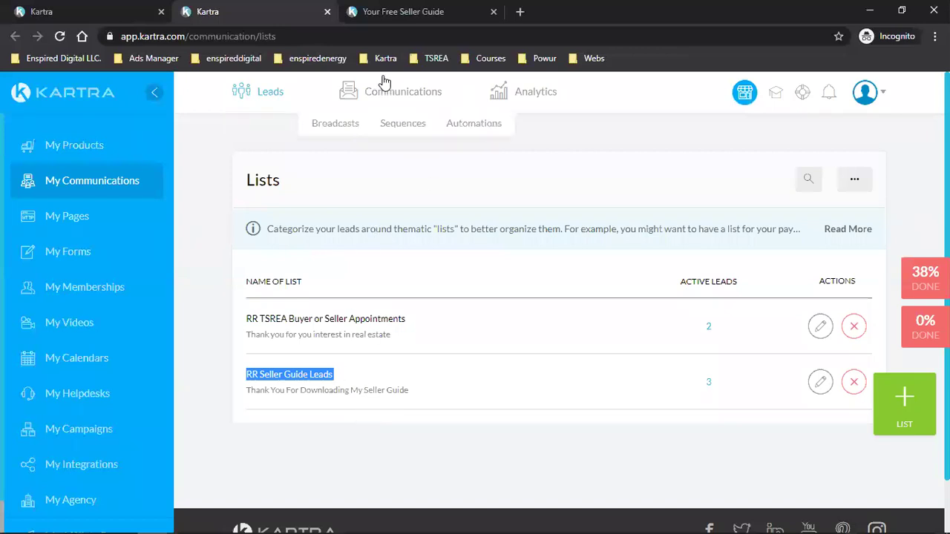
pyautogui.click(398, 127)
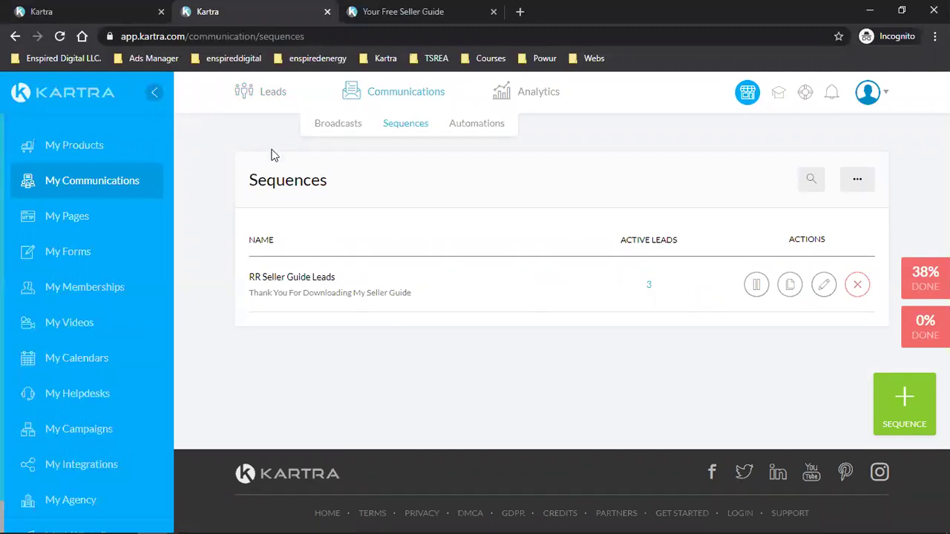
# Step: Open the RR Seller Guide Leads sequence, scroll through it, and show the Custom Marketing Plan Email #1 options
pyautogui.doubleClick(279, 183)
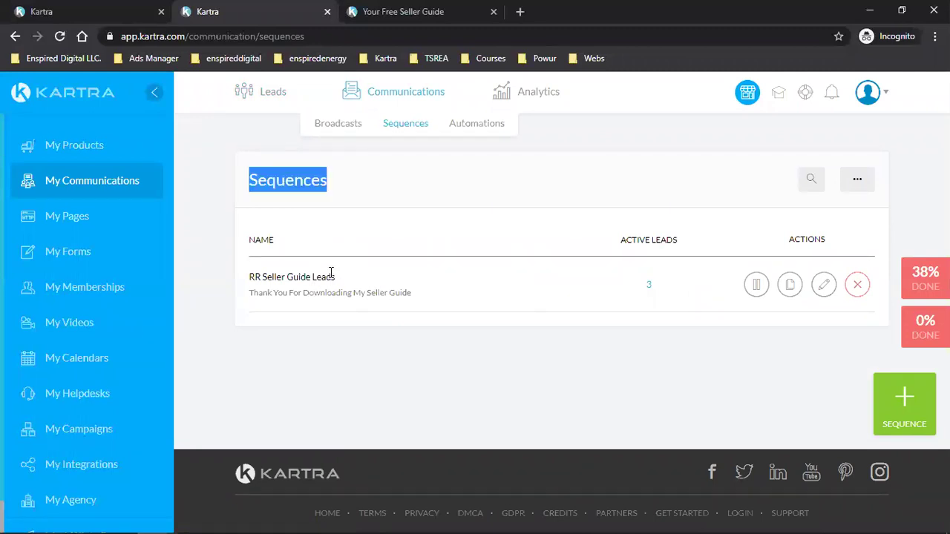
pyautogui.click(822, 292)
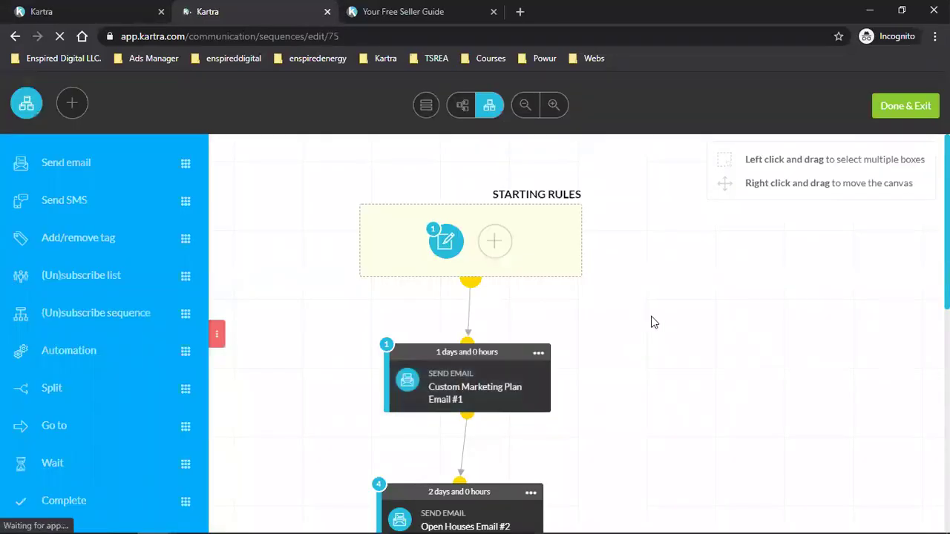
pyautogui.scroll(-3, 670, 314)
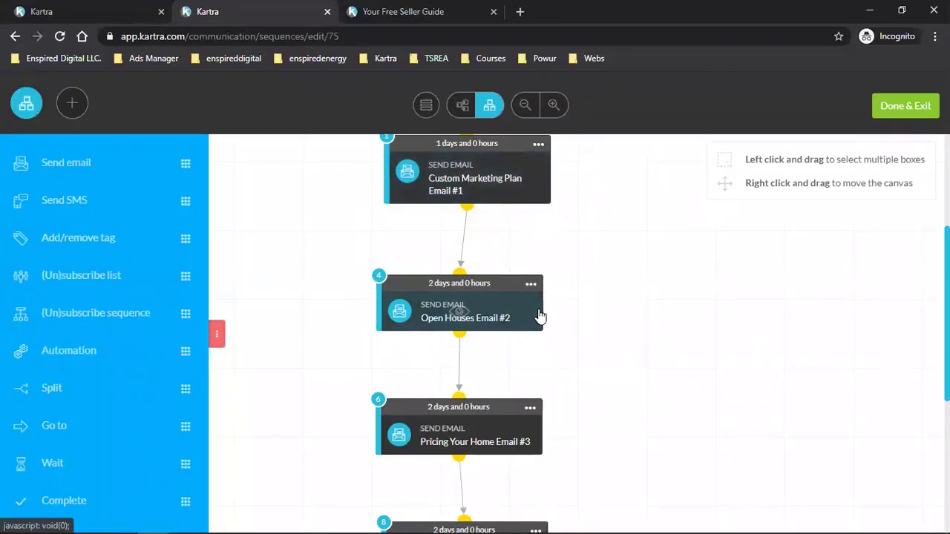
pyautogui.scroll(-1, 540, 314)
pyautogui.scroll(-3, 589, 303)
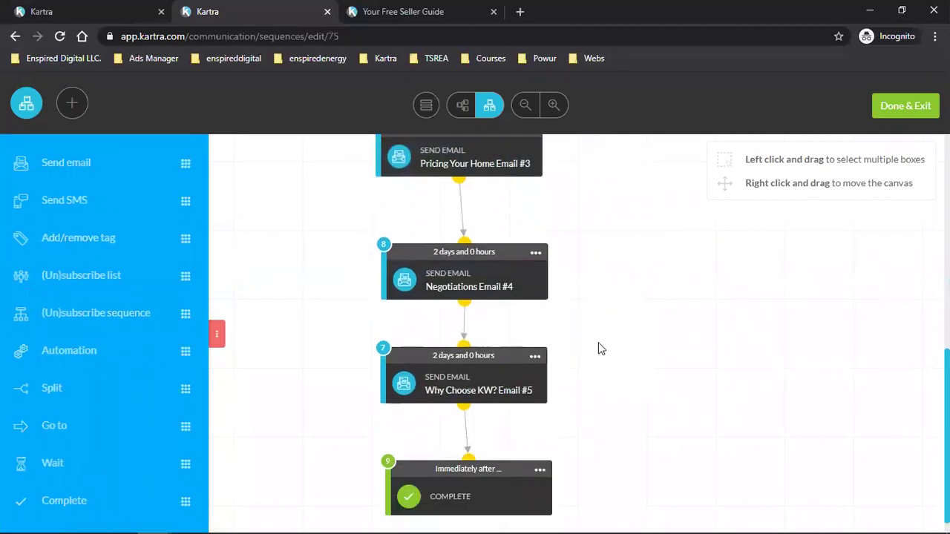
pyautogui.scroll(4, 683, 354)
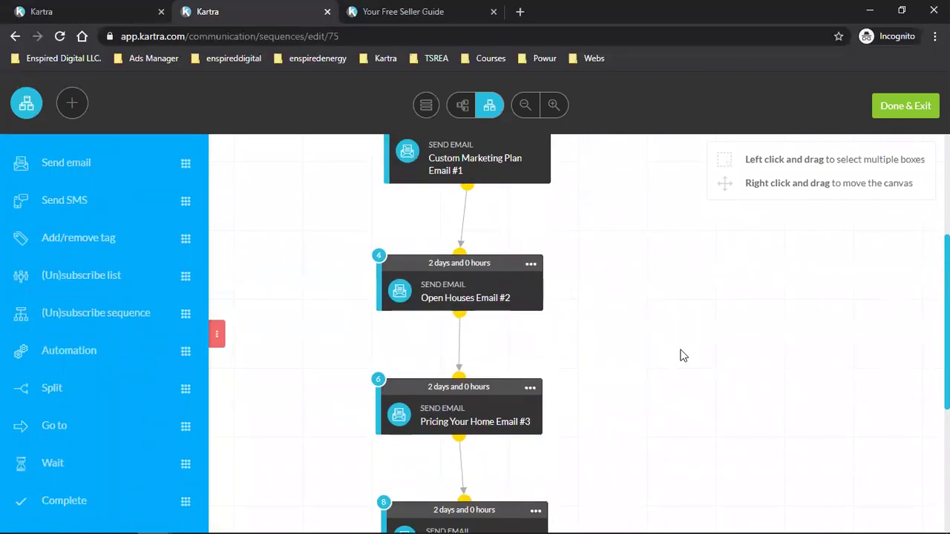
pyautogui.scroll(4, 683, 355)
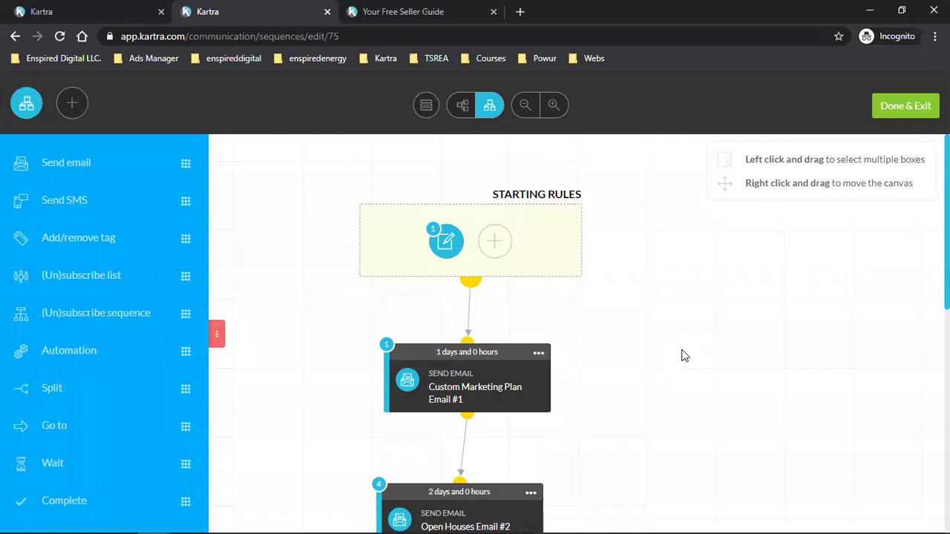
pyautogui.scroll(-2, 682, 356)
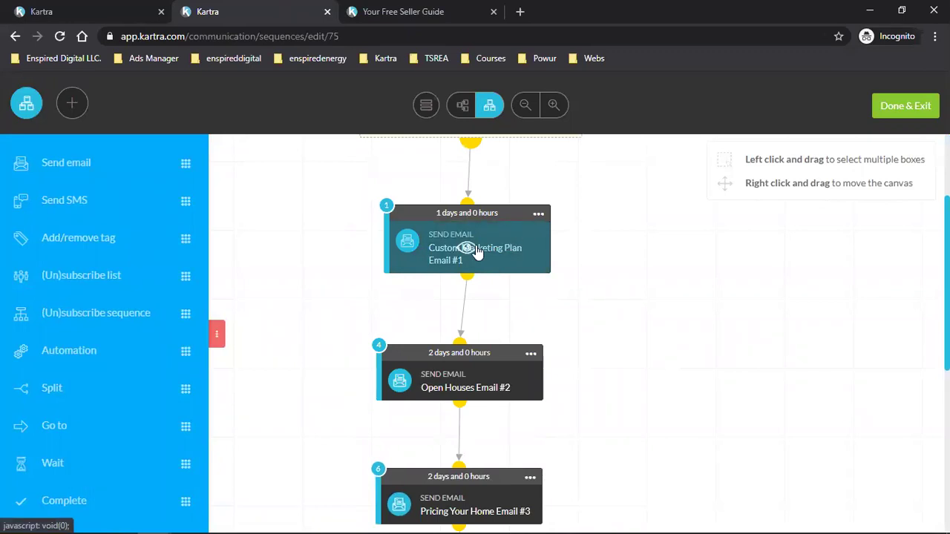
pyautogui.click(537, 213)
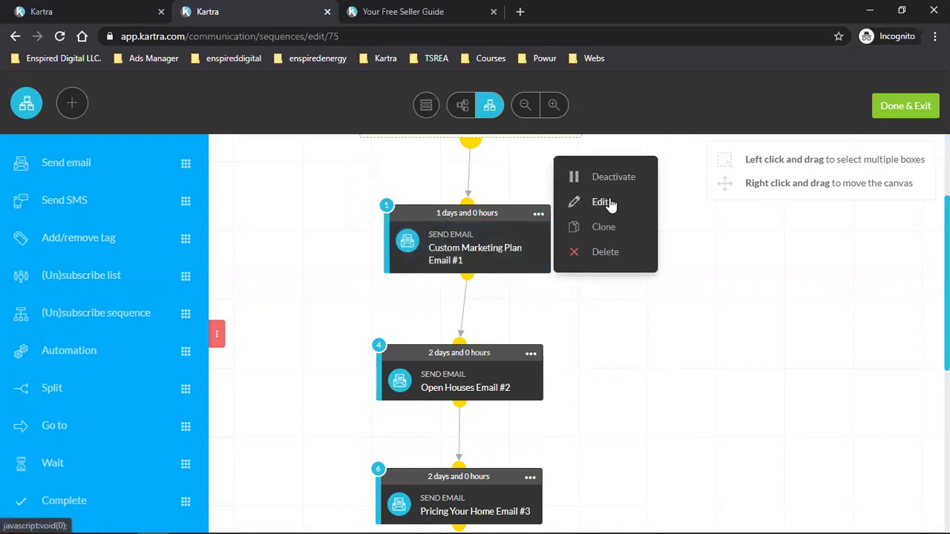
# Step: Edit Custom Marketing Plan Email #1's content and select its red watch-video button
pyautogui.click(447, 262)
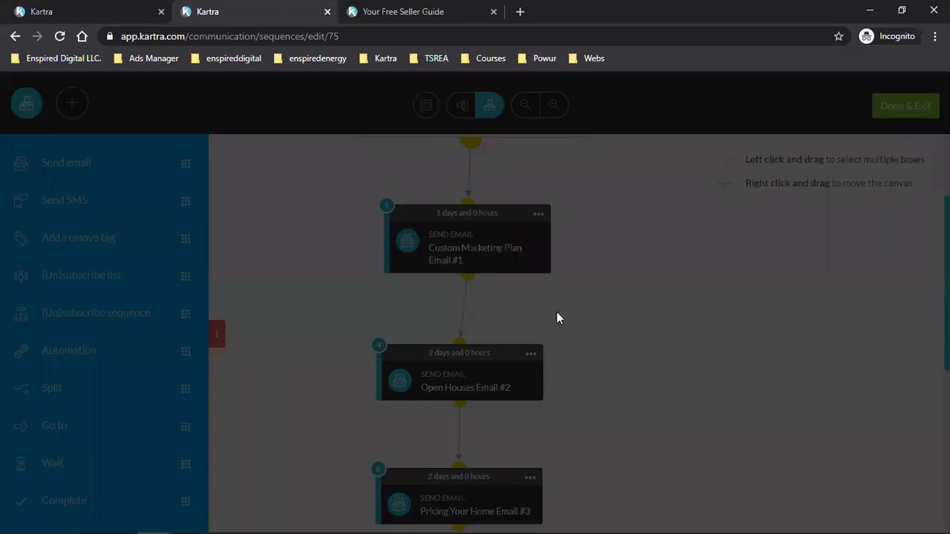
pyautogui.scroll(-2, 558, 311)
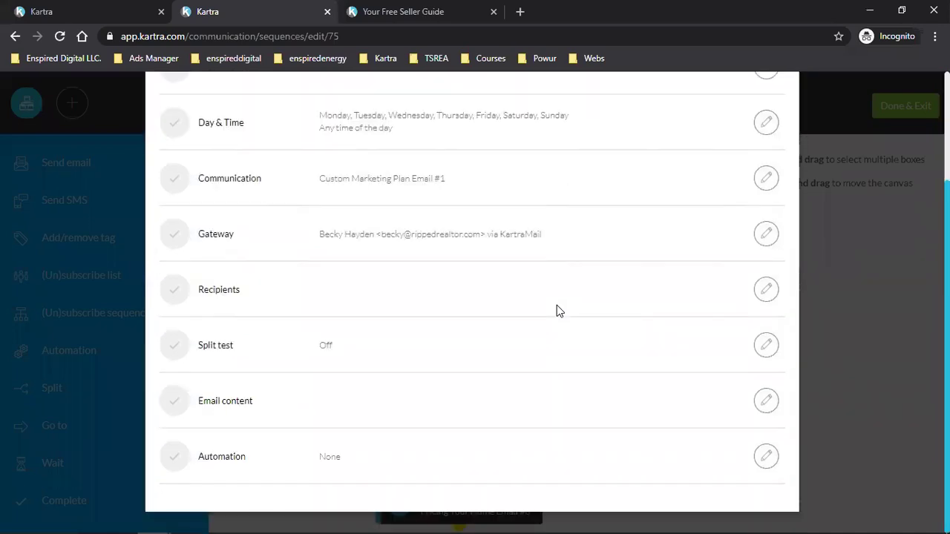
pyautogui.click(765, 401)
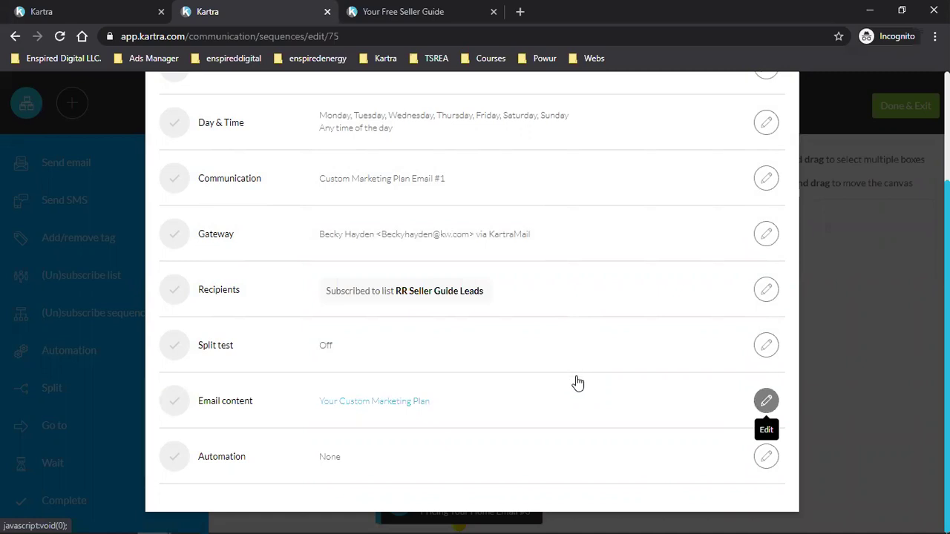
pyautogui.scroll(-2, 527, 328)
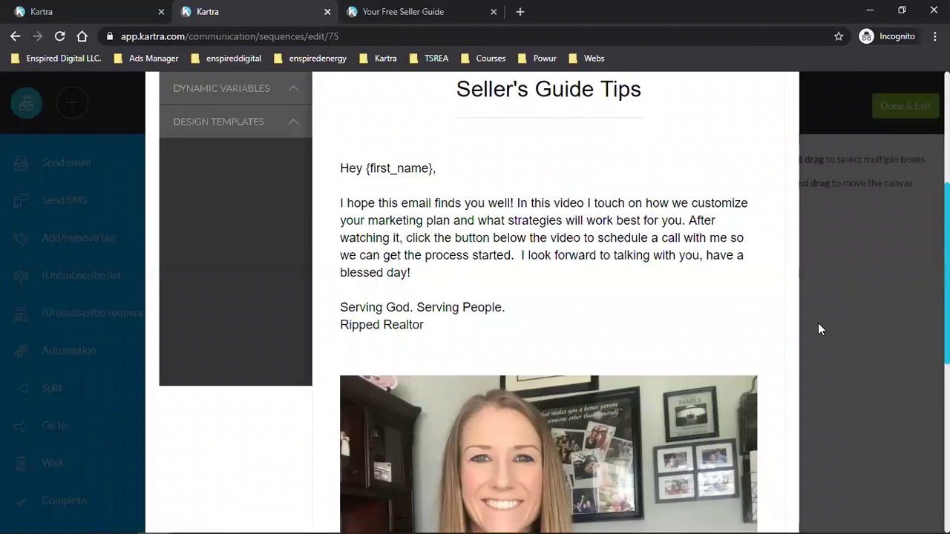
pyautogui.scroll(-4, 820, 329)
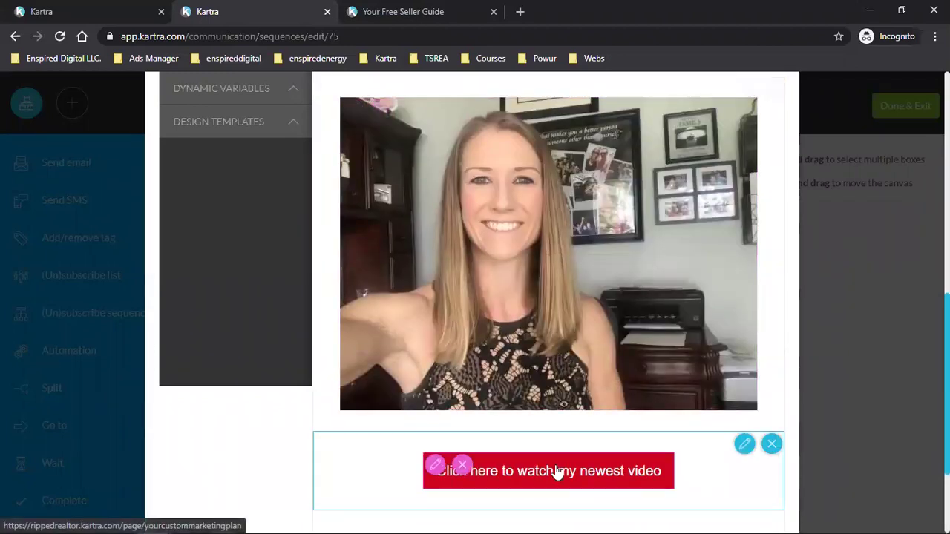
pyautogui.click(435, 467)
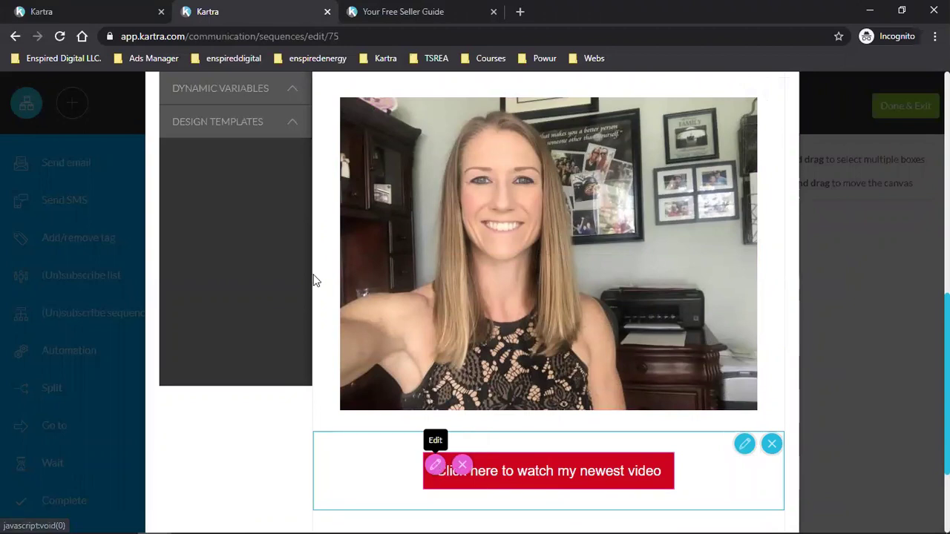
# Step: Copy the button's link URL and load it in a new tab
pyautogui.tripleClick(252, 262)
pyautogui.rightClick(252, 262)
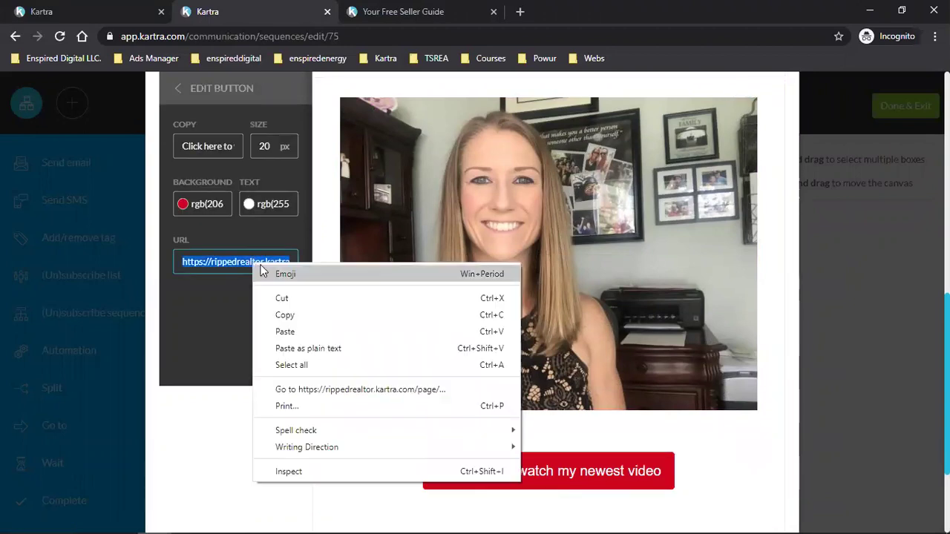
pyautogui.click(270, 315)
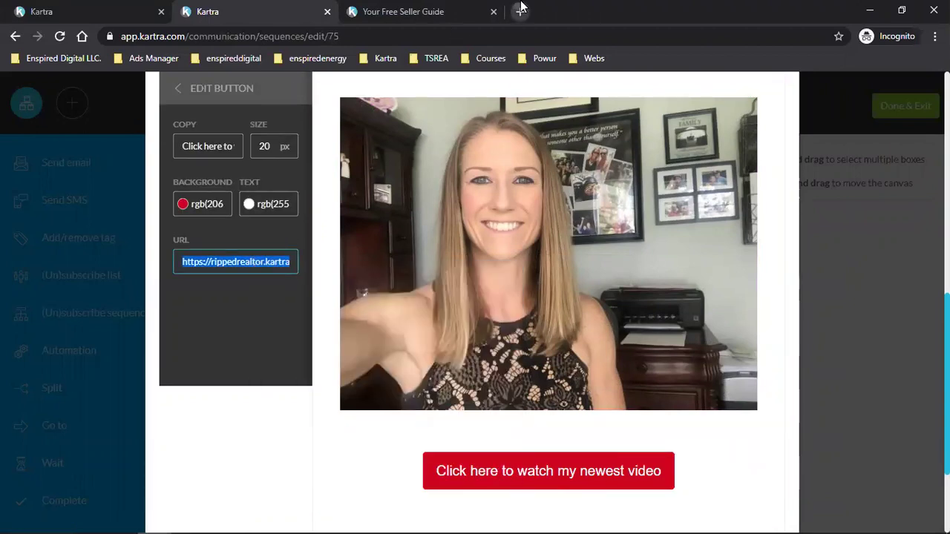
pyautogui.click(520, 11)
pyautogui.hotkey('ctrl', 'v')
pyautogui.press('Return')
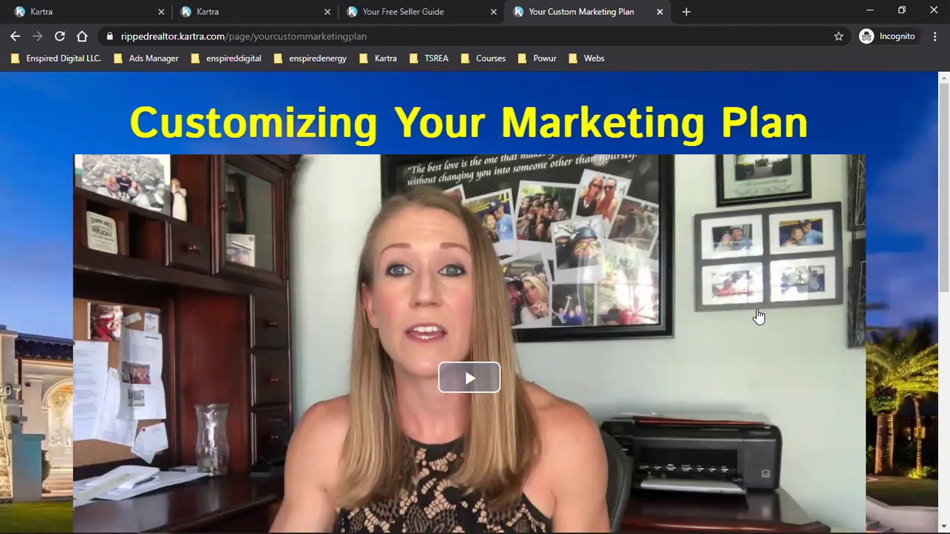
# Step: Follow the 'Click here to schedule call' link to the Strategy Call calendar
pyautogui.scroll(-2, 758, 317)
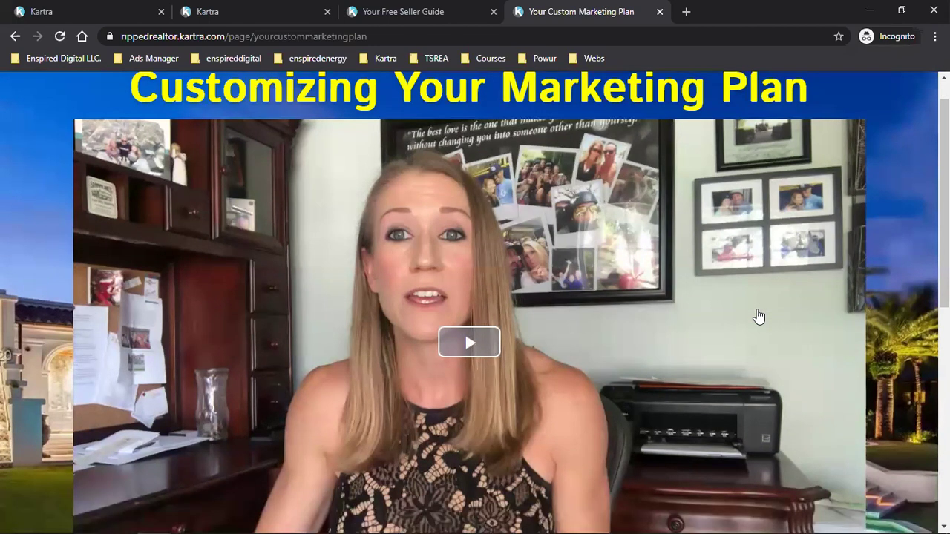
pyautogui.scroll(-1, 759, 317)
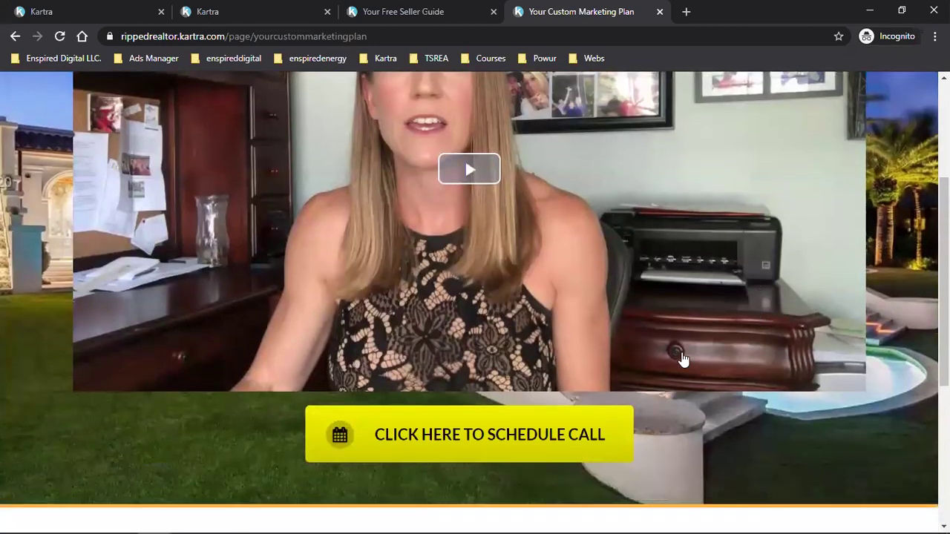
pyautogui.click(503, 439)
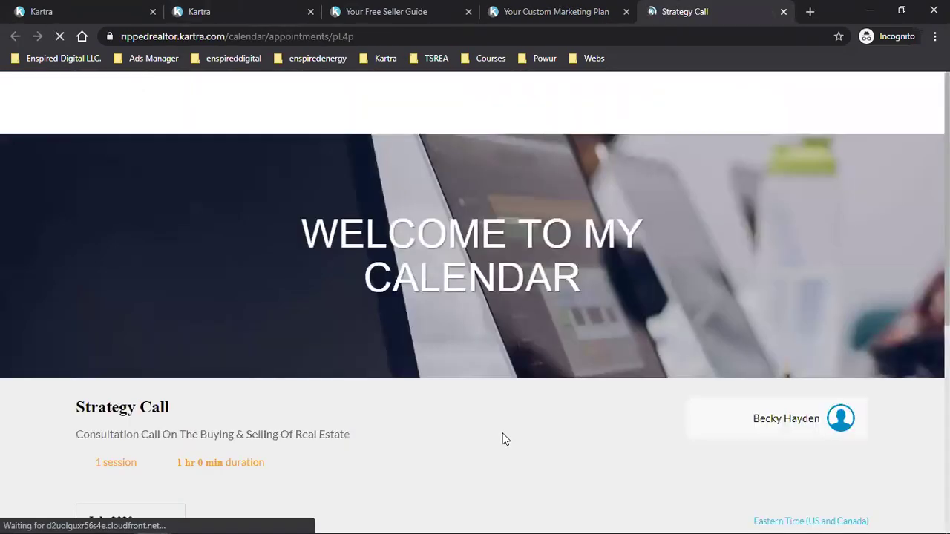
# Step: Close Email #1's editor and bring up the Open Houses Email #2 options
pyautogui.click(273, 11)
pyautogui.scroll(4, 840, 301)
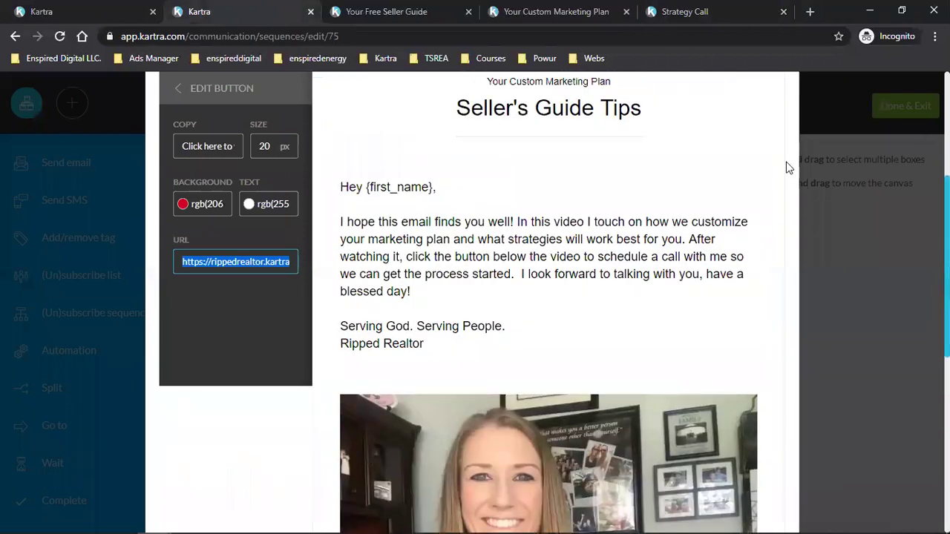
pyautogui.scroll(4, 788, 171)
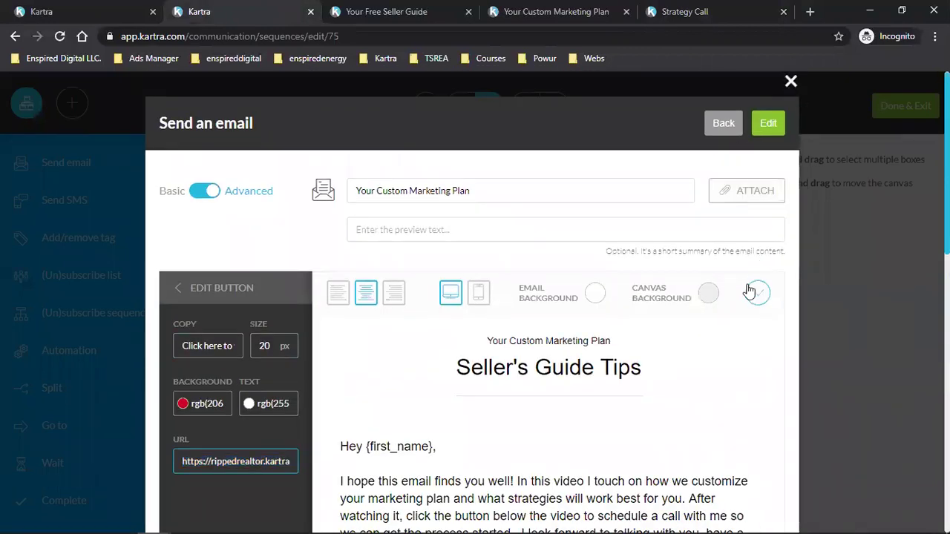
pyautogui.click(756, 292)
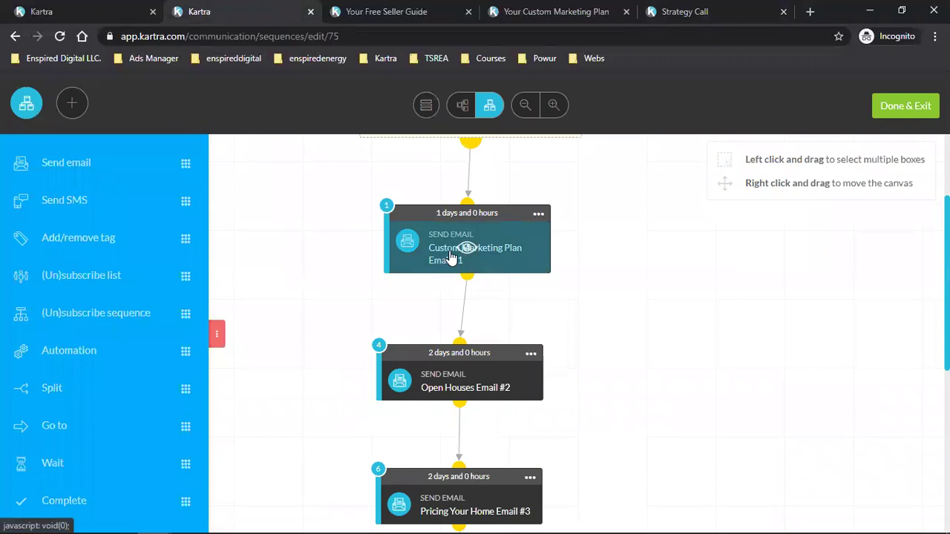
pyautogui.scroll(-2, 492, 255)
pyautogui.rightClick(480, 311)
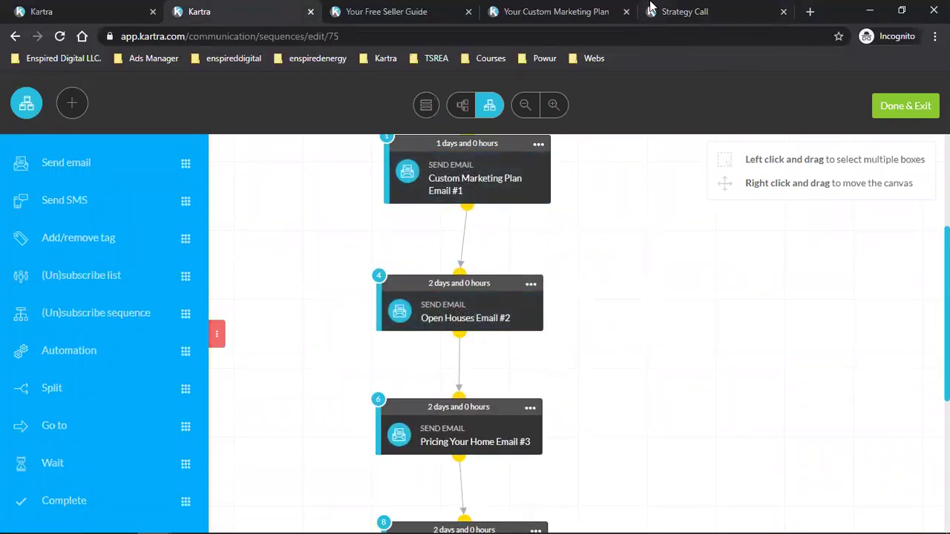
# Step: Look over the Strategy Call and marketing plan tabs, then return to the sequence editor
pyautogui.click(677, 8)
pyautogui.click(566, 8)
pyautogui.scroll(3, 520, 305)
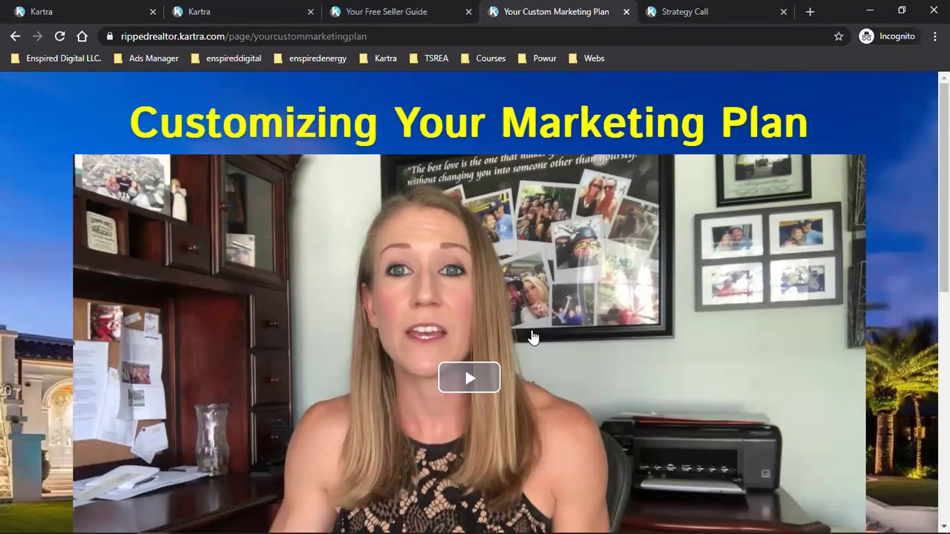
pyautogui.click(190, 10)
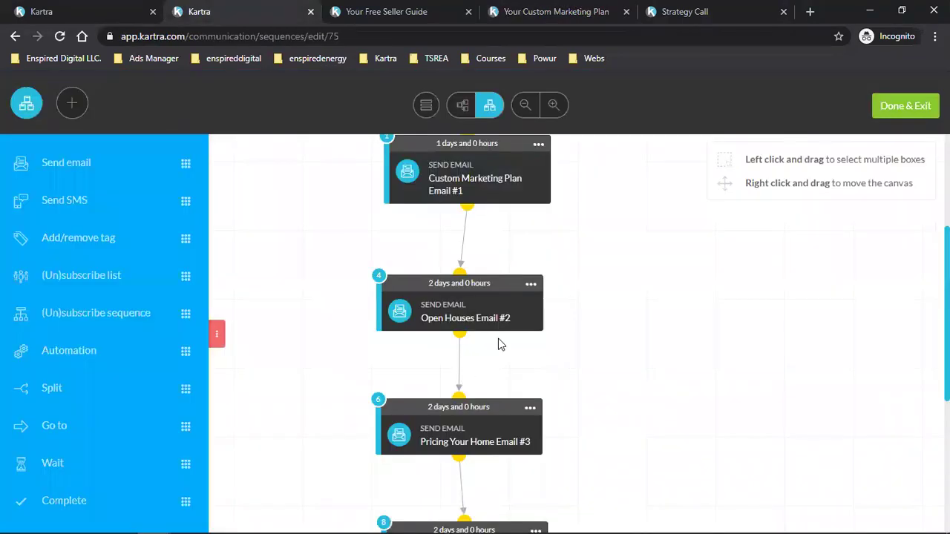
# Step: Glance at the Your Free Seller Guide and Your Custom Marketing Plan pages
pyautogui.scroll(-2, 500, 343)
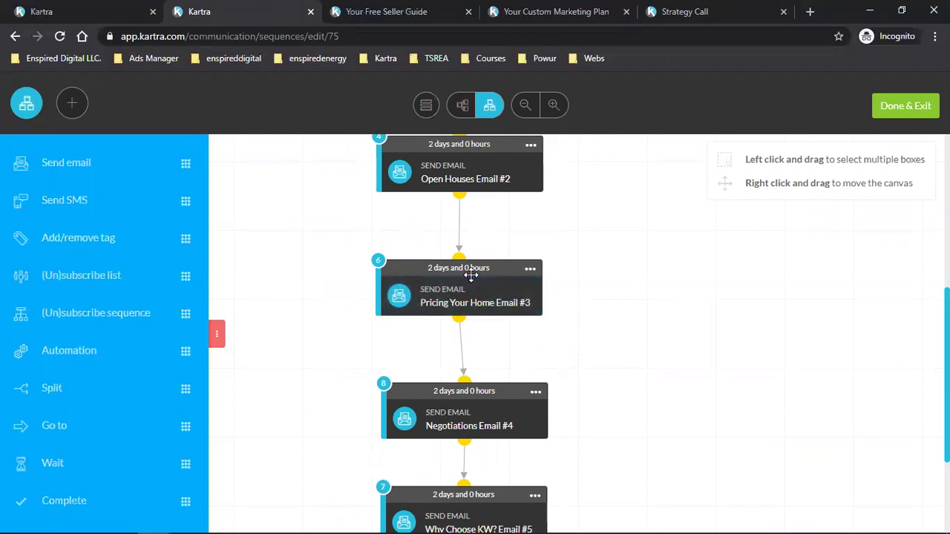
pyautogui.click(408, 11)
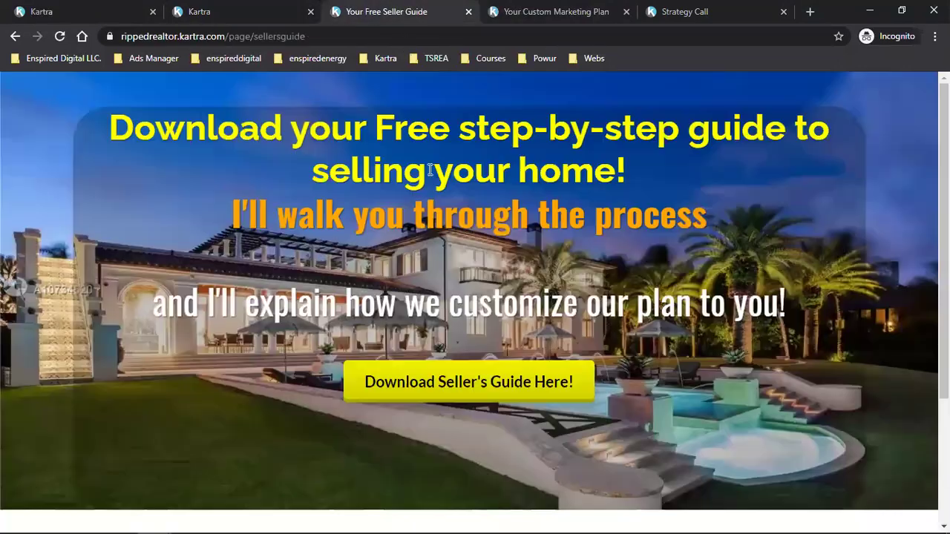
pyautogui.click(527, 9)
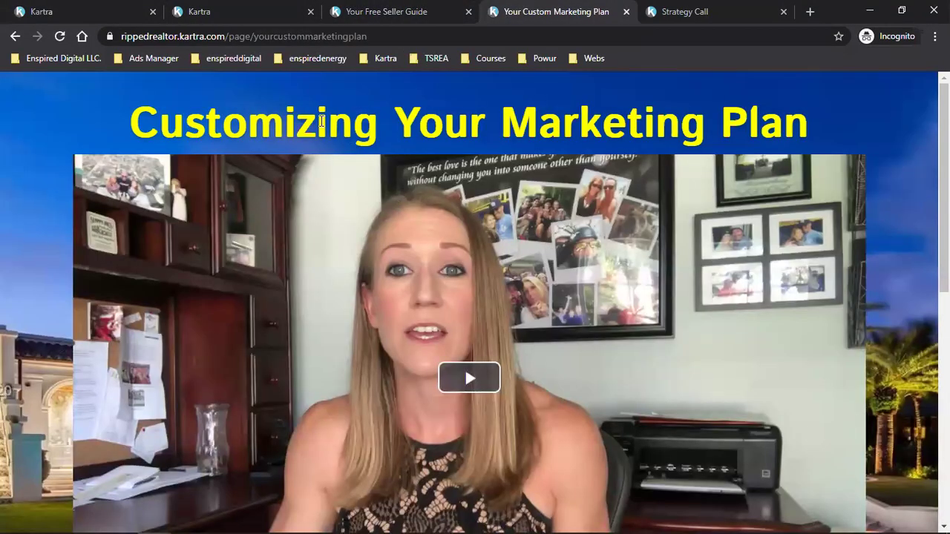
pyautogui.moveTo(320, 121); pyautogui.dragTo(607, 121)
pyautogui.scroll(-5, 587, 244)
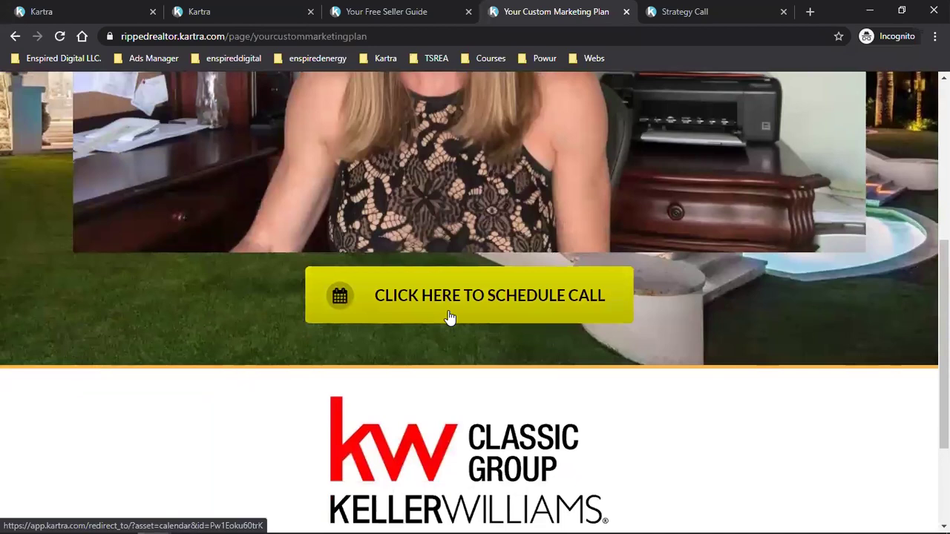
# Step: Scroll through the sequence's Emails #1 to #3 and their 1- and 2-day delays
pyautogui.click(233, 9)
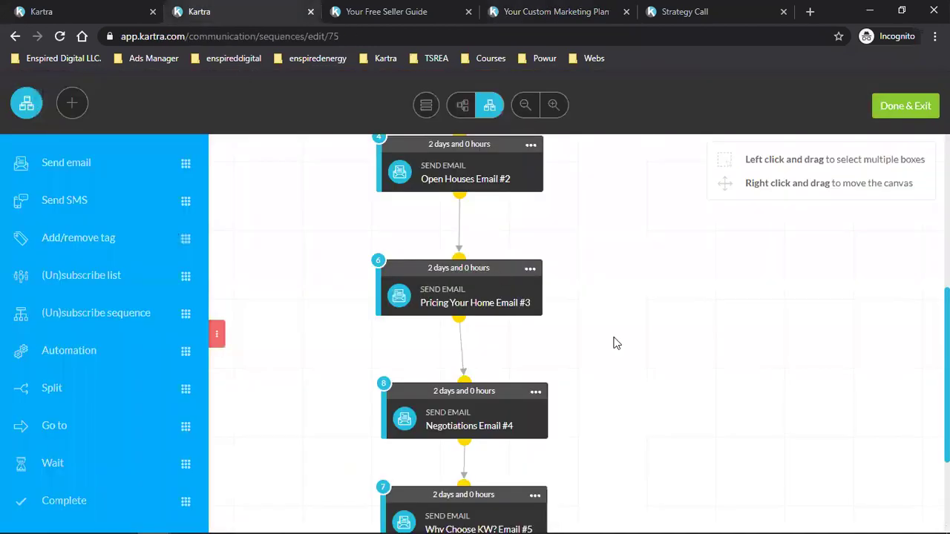
pyautogui.scroll(-2, 673, 382)
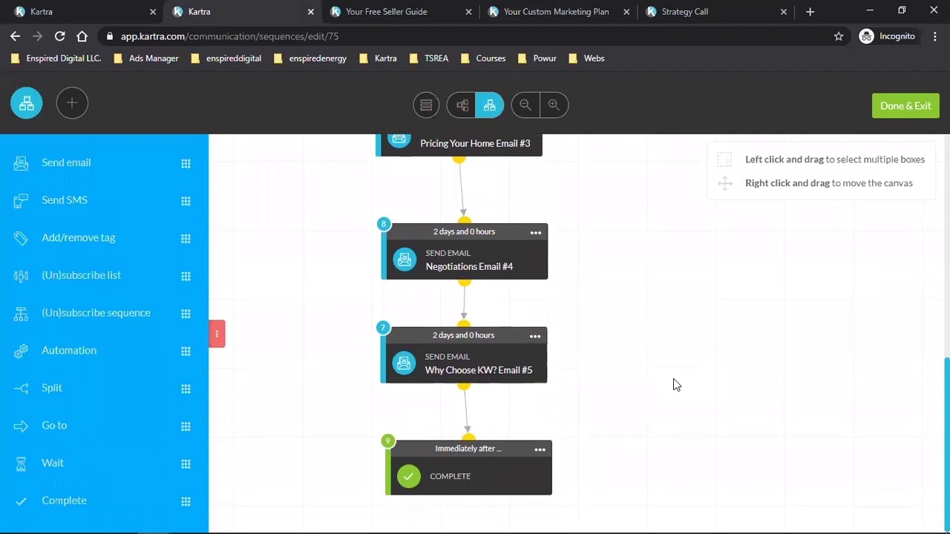
pyautogui.scroll(4, 675, 384)
pyautogui.scroll(-3, 675, 384)
pyautogui.scroll(-1, 673, 380)
pyautogui.scroll(5, 650, 423)
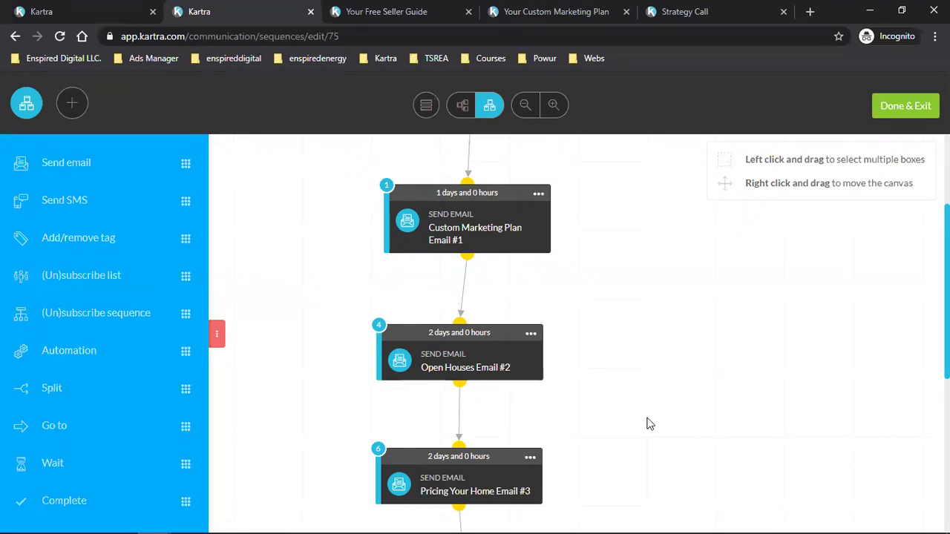
# Step: Scroll through the Kartra pages list
pyautogui.click(65, 8)
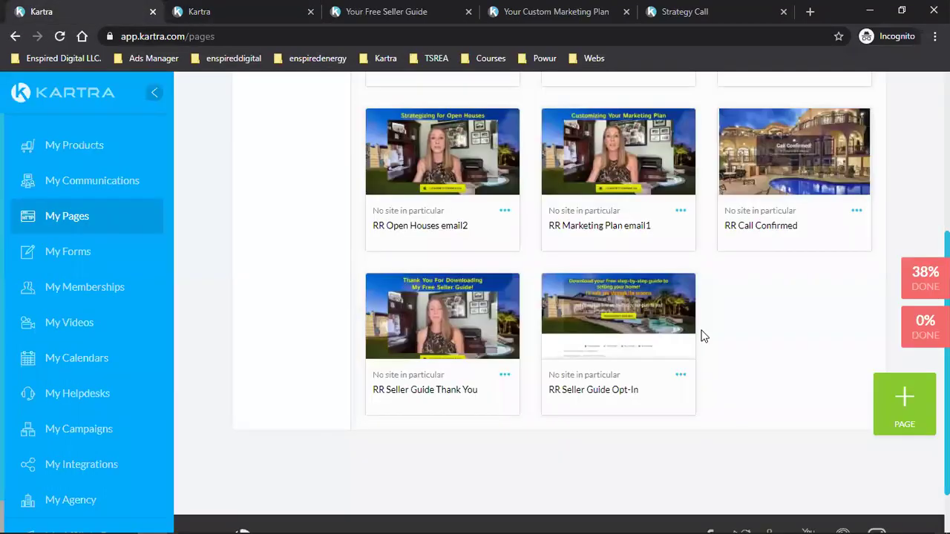
pyautogui.scroll(2, 670, 344)
pyautogui.scroll(-2, 779, 388)
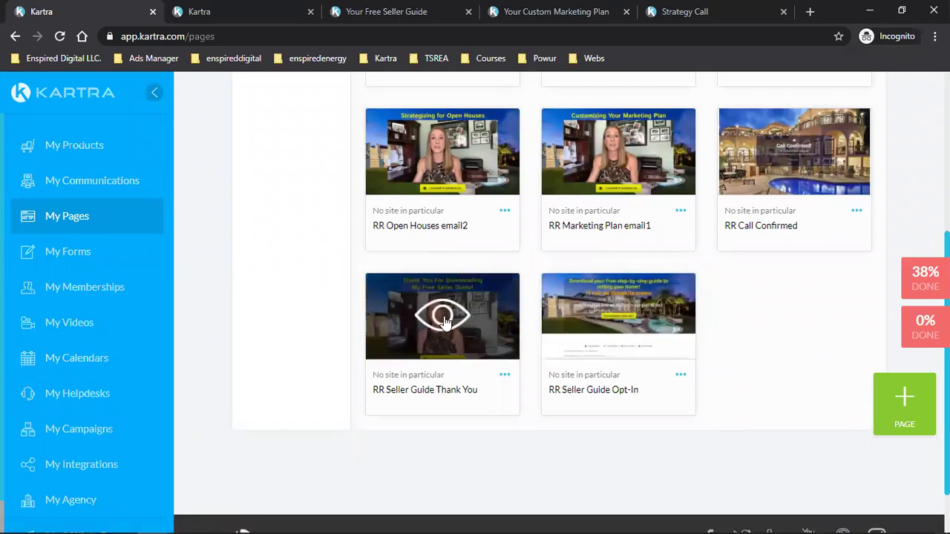
pyautogui.scroll(2, 444, 320)
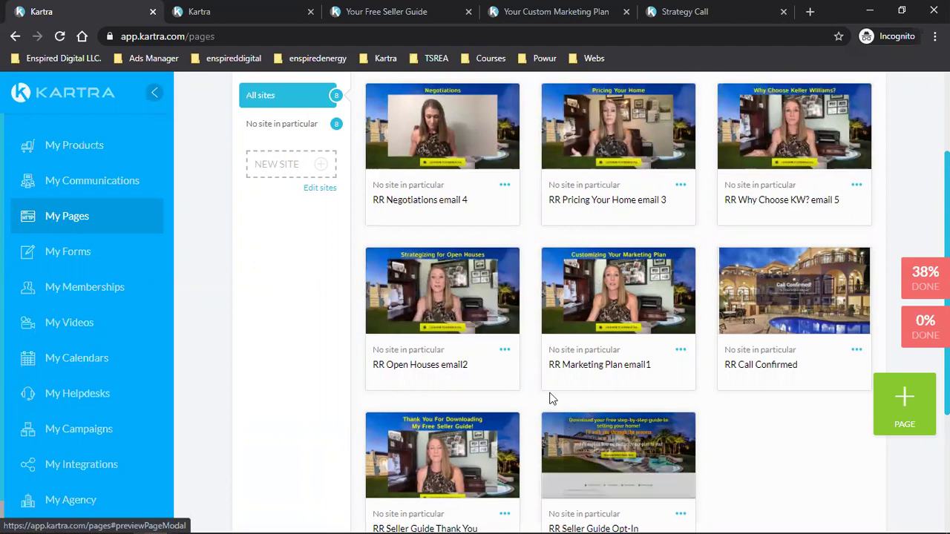
pyautogui.scroll(-1, 653, 424)
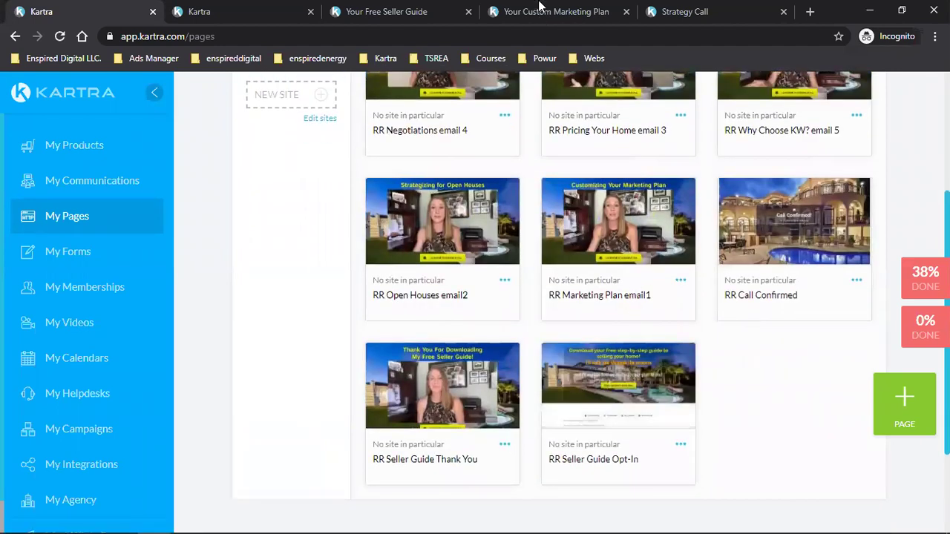
# Step: Follow the marketing plan page's schedule-call link and pick the Saturday 18, 10–11 am slot
pyautogui.click(539, 9)
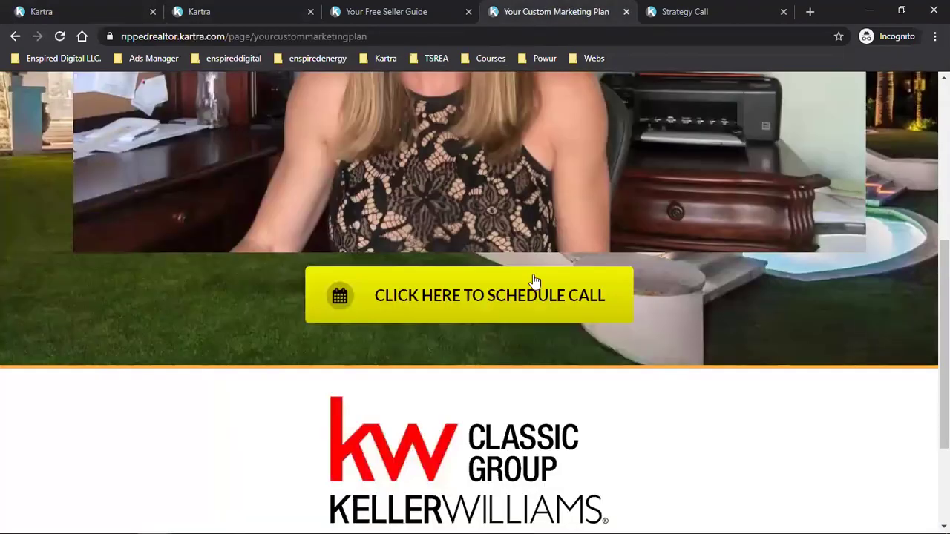
pyautogui.click(445, 308)
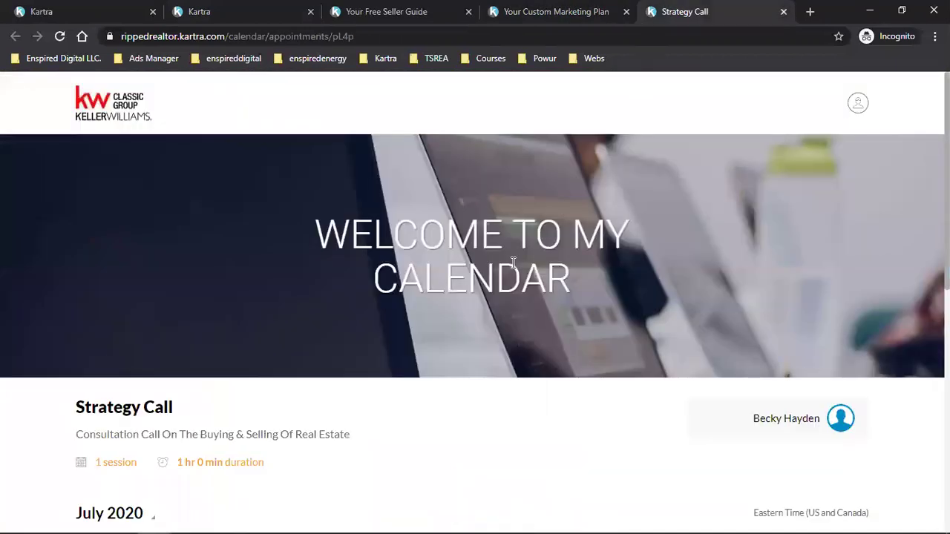
pyautogui.scroll(-5, 512, 262)
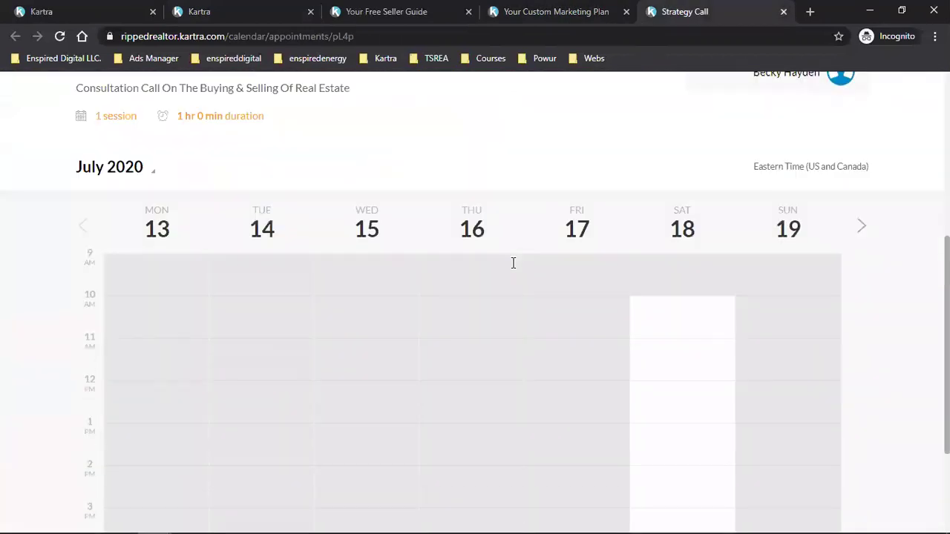
pyautogui.click(707, 325)
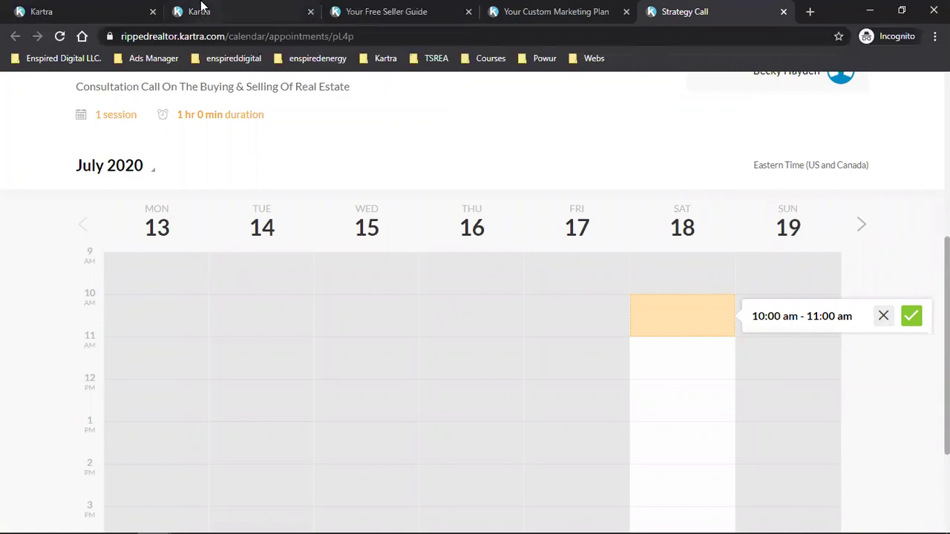
# Step: Check the RR Call Confirmed page in the pages list, then go back to the sequence editor
pyautogui.click(245, 11)
pyautogui.click(82, 8)
pyautogui.tripleClick(746, 300)
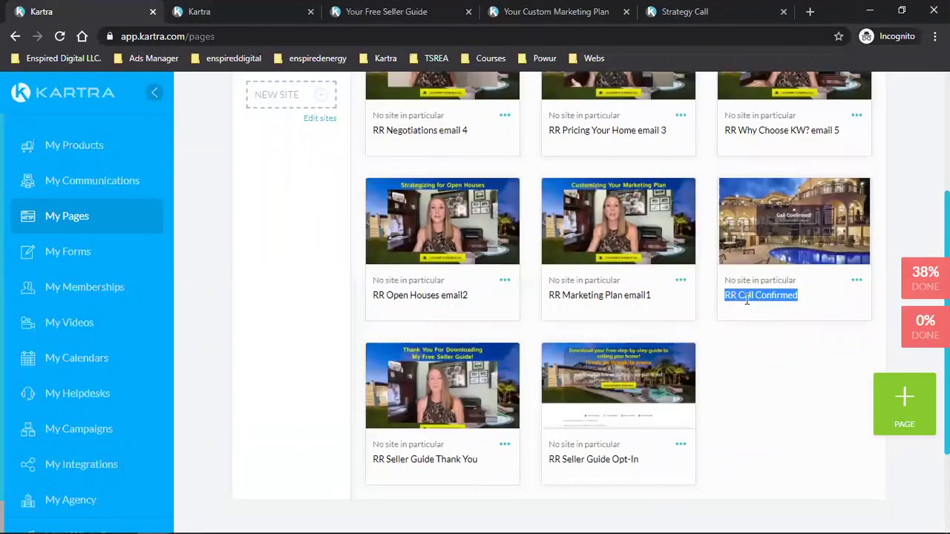
pyautogui.scroll(2, 767, 335)
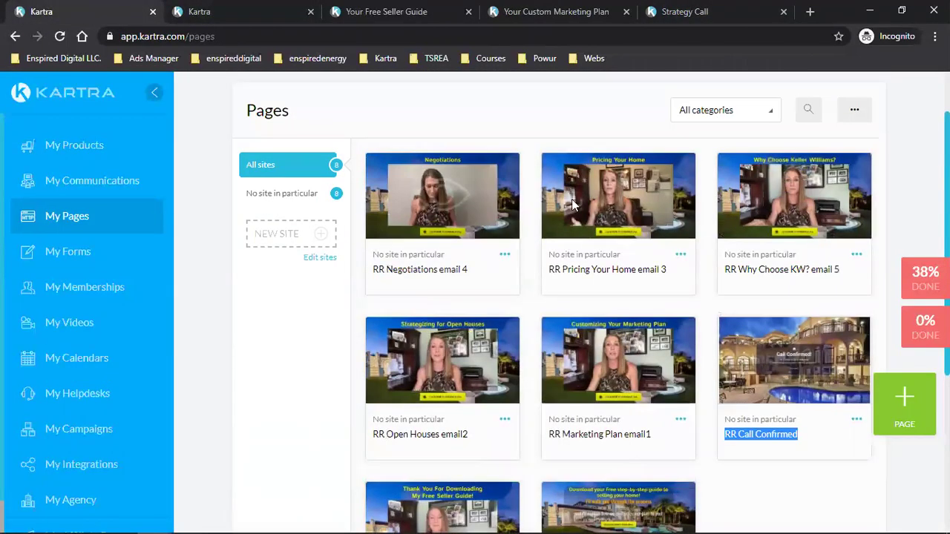
pyautogui.scroll(-2, 705, 311)
pyautogui.click(779, 400)
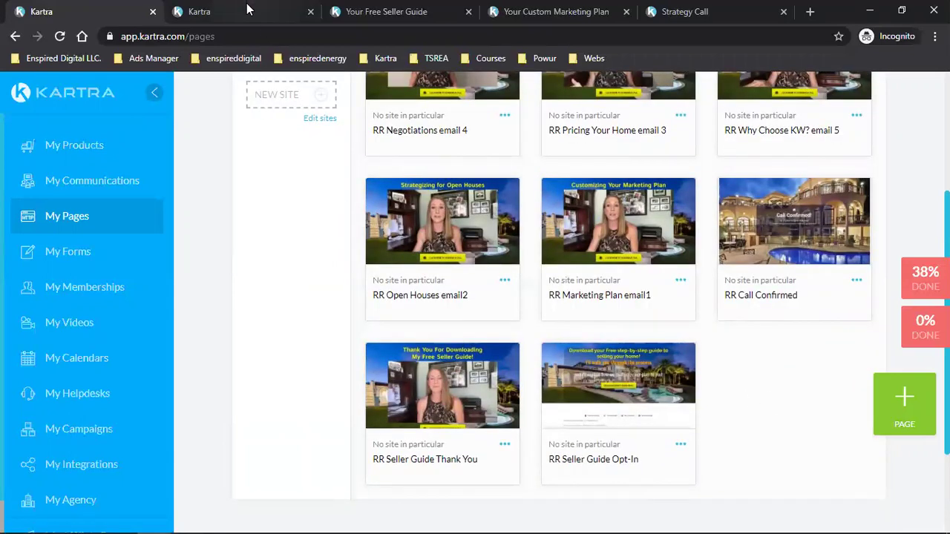
pyautogui.click(256, 9)
pyautogui.scroll(3, 520, 215)
# Step: Scroll the sequence to Negotiations Email #4 and Why Choose KW? Email #5
pyautogui.scroll(-4, 462, 207)
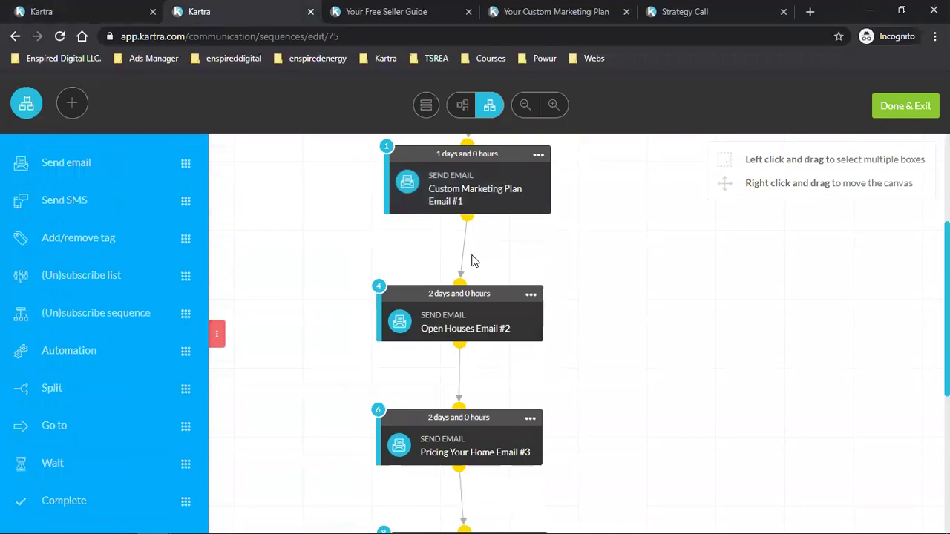
pyautogui.scroll(-3, 479, 351)
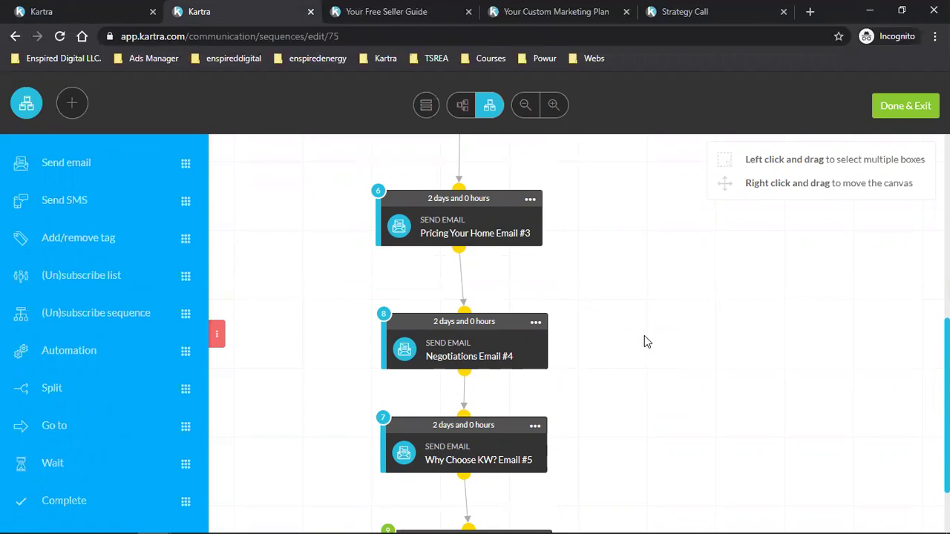
pyautogui.scroll(2, 644, 339)
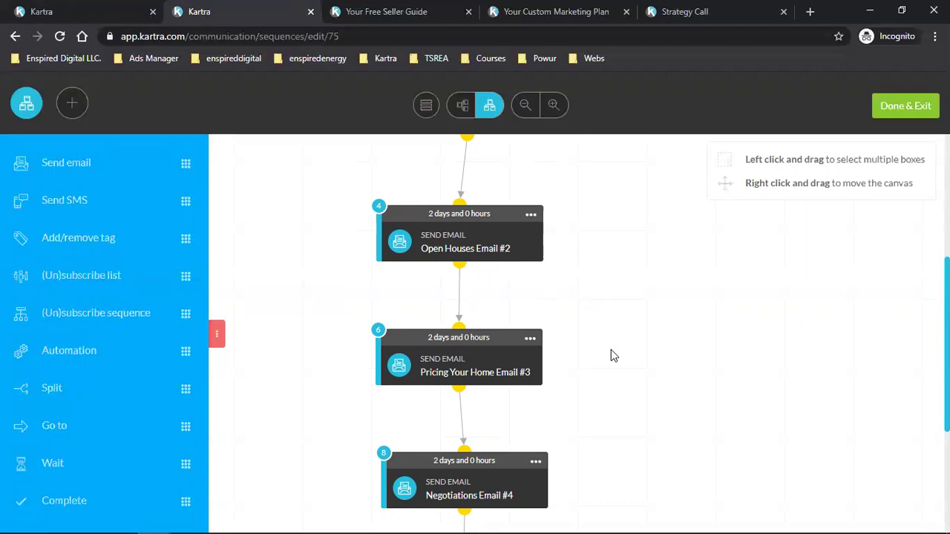
# Step: Review the live Customizing Your Marketing Plan page from its heading down to the Schedule Call button
pyautogui.click(401, 11)
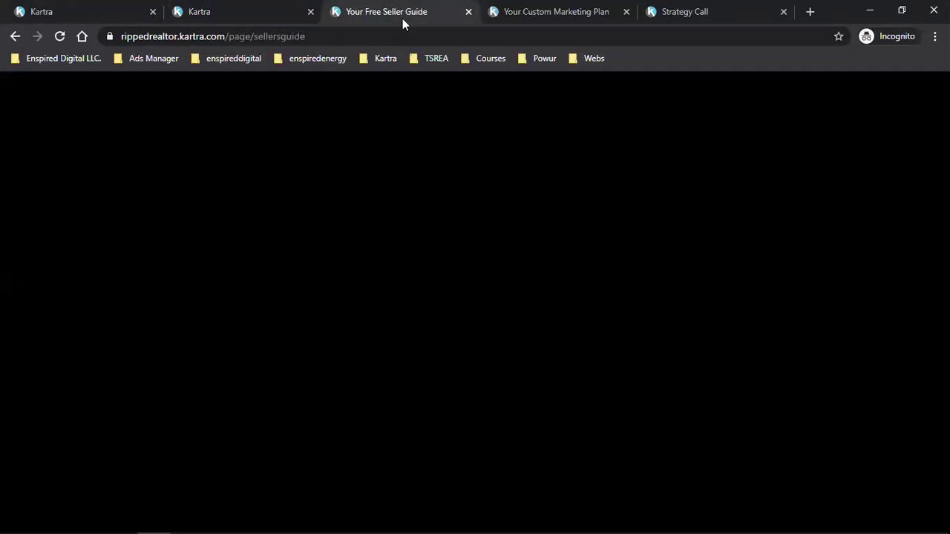
pyautogui.click(582, 11)
pyautogui.scroll(4, 517, 187)
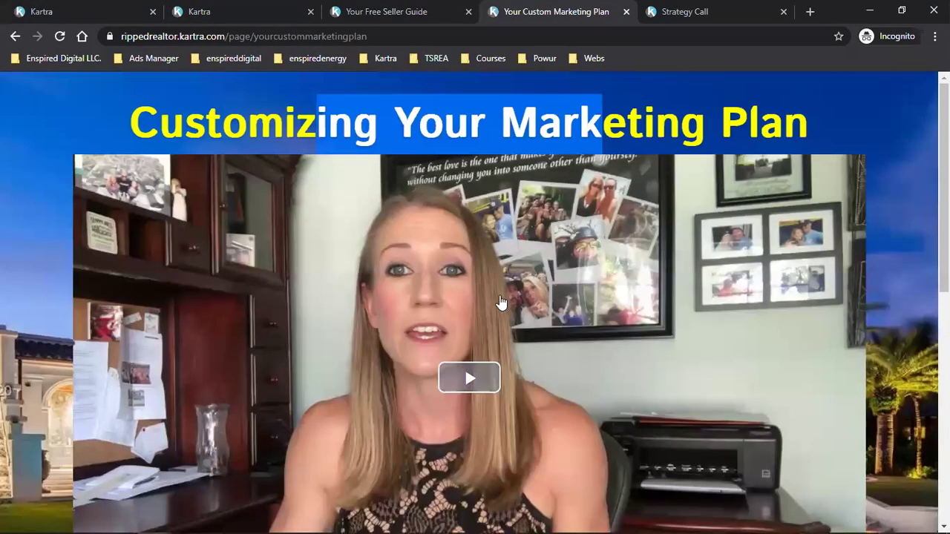
pyautogui.scroll(-2, 648, 309)
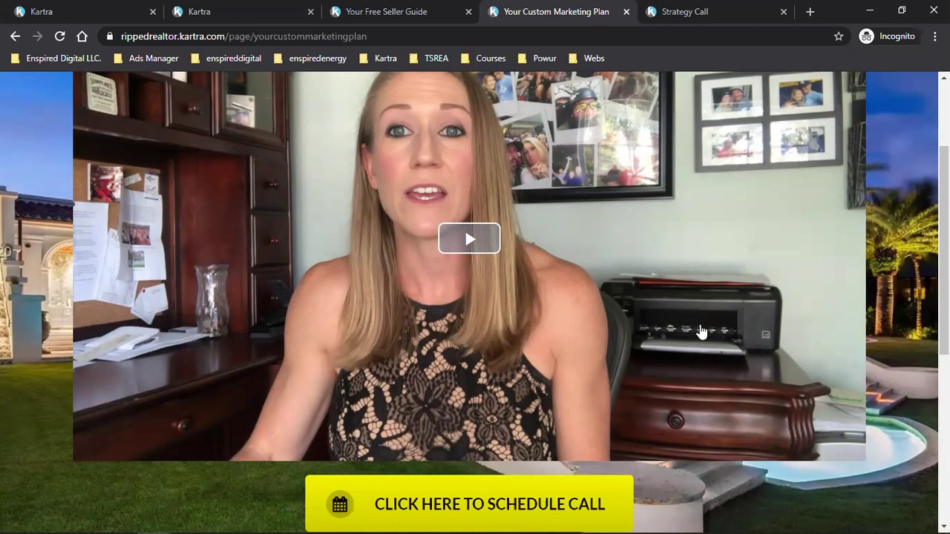
pyautogui.scroll(2, 701, 332)
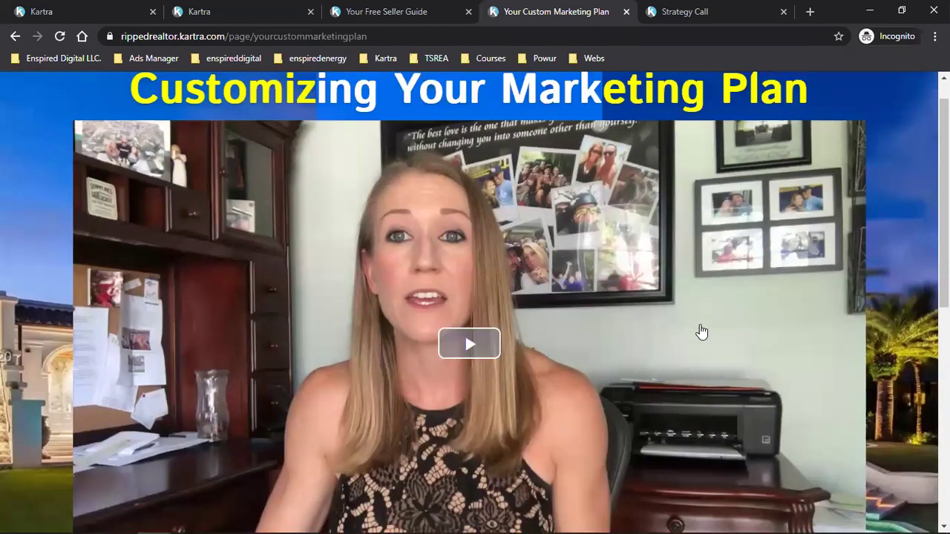
pyautogui.click(887, 194)
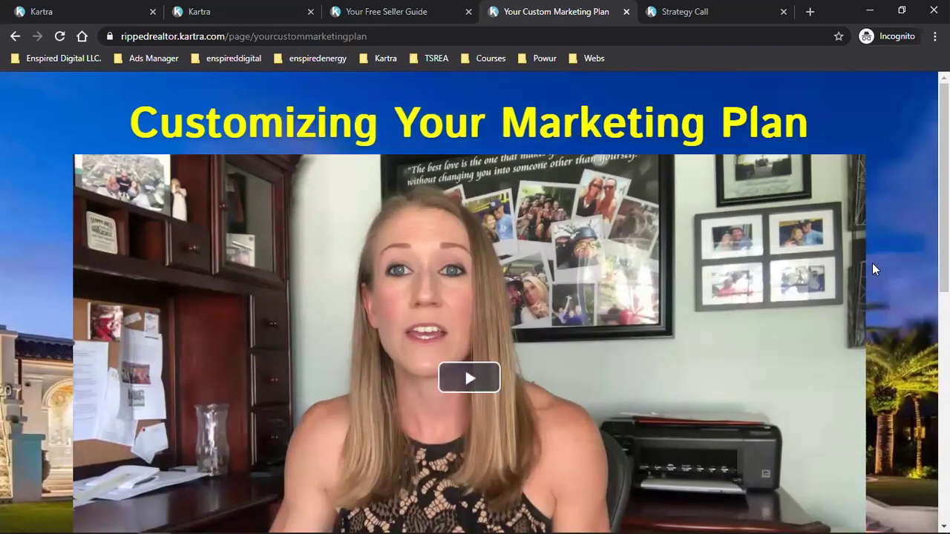
pyautogui.scroll(-2, 876, 262)
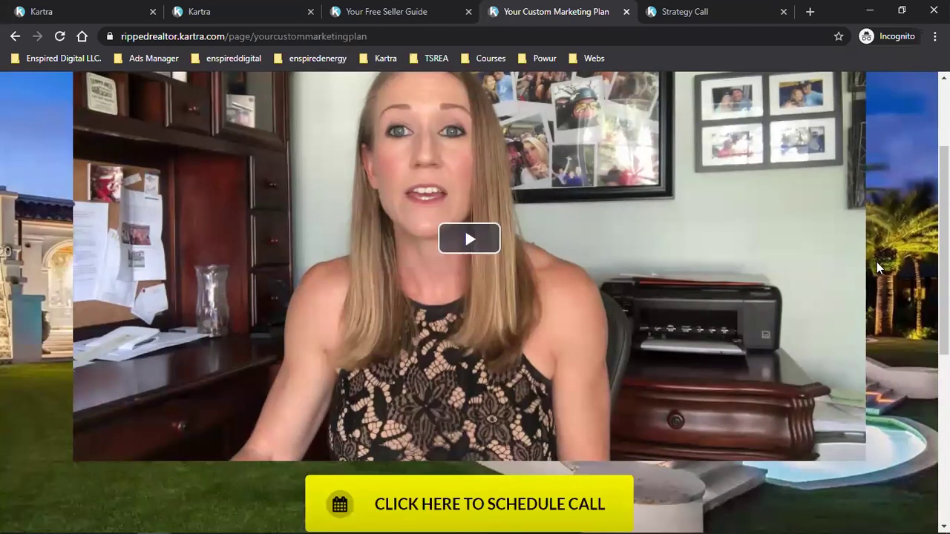
pyautogui.scroll(2, 876, 262)
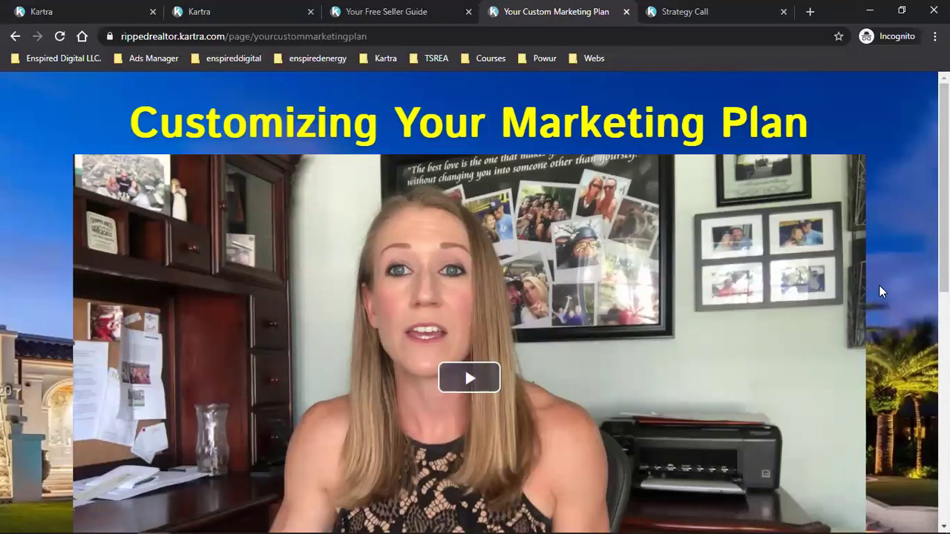
pyautogui.scroll(-2, 876, 308)
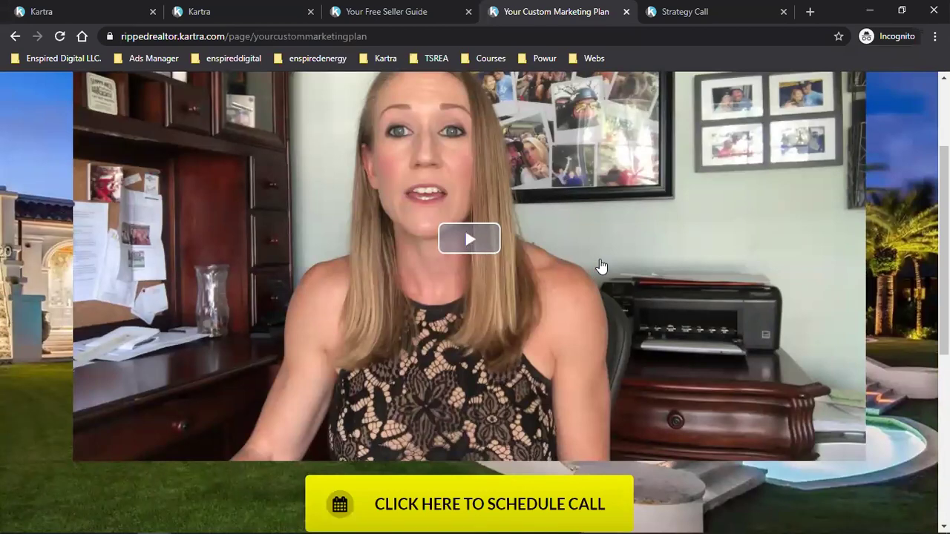
pyautogui.scroll(2, 601, 268)
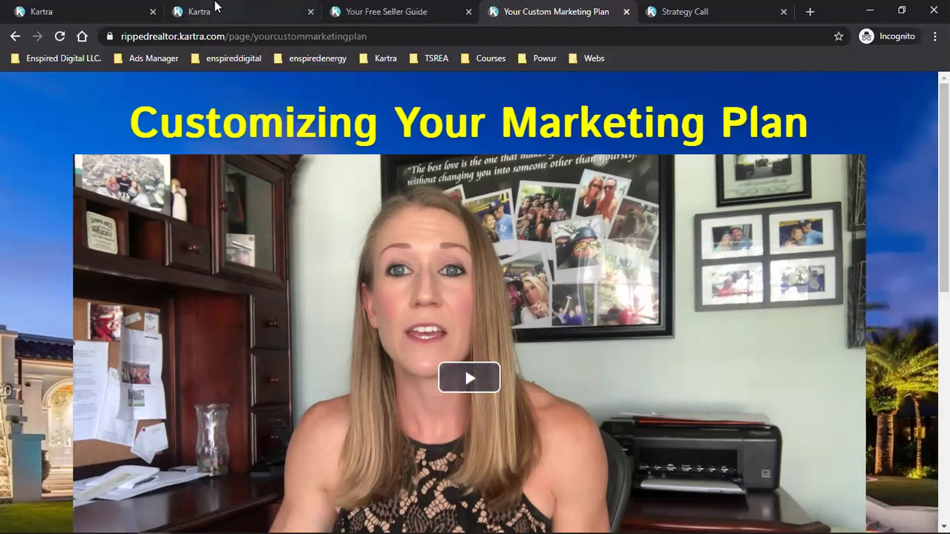
# Step: Check the live Free Seller Guide page and My Pages, then return to the Strategy Call calendar
pyautogui.click(382, 7)
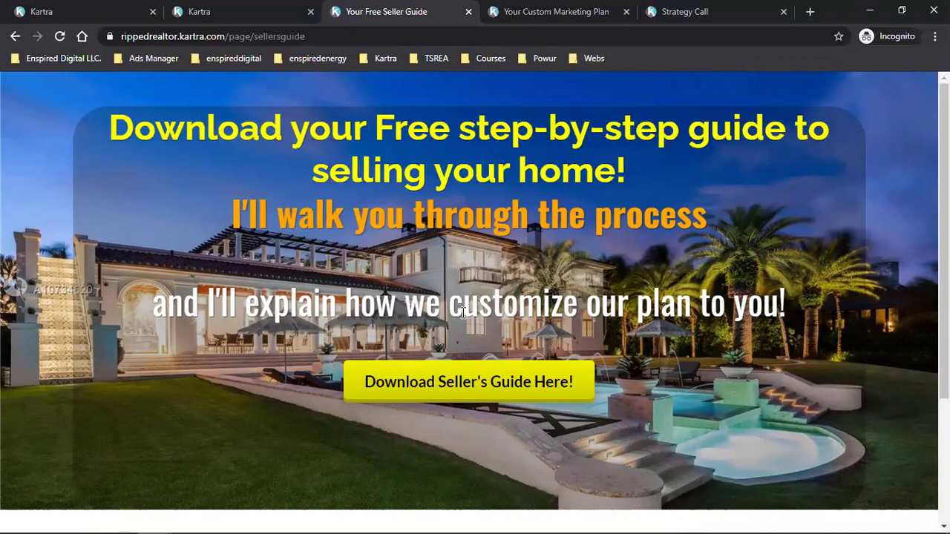
pyautogui.click(94, 10)
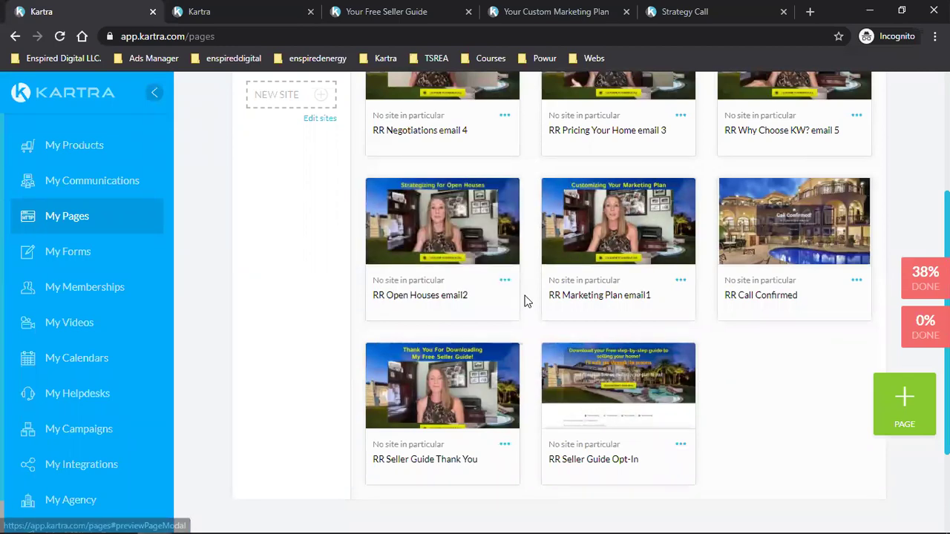
pyautogui.click(659, 11)
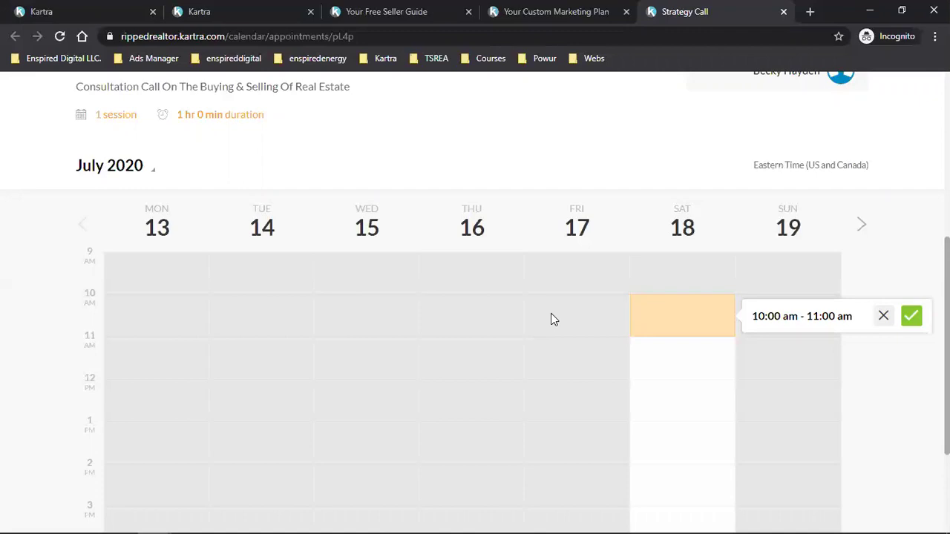
# Step: Dismiss the 10–11 am slot confirmation and go back to the Kartra My Pages list
pyautogui.click(863, 182)
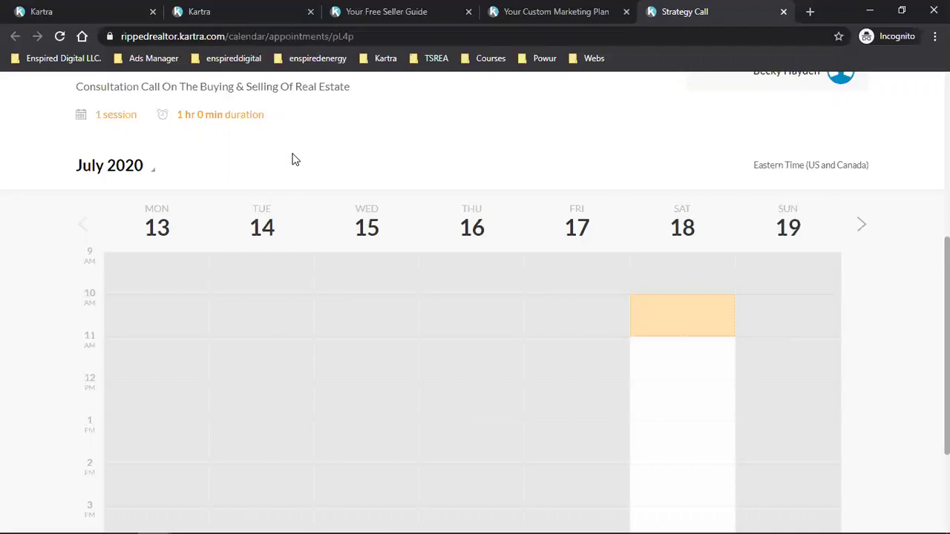
pyautogui.click(70, 10)
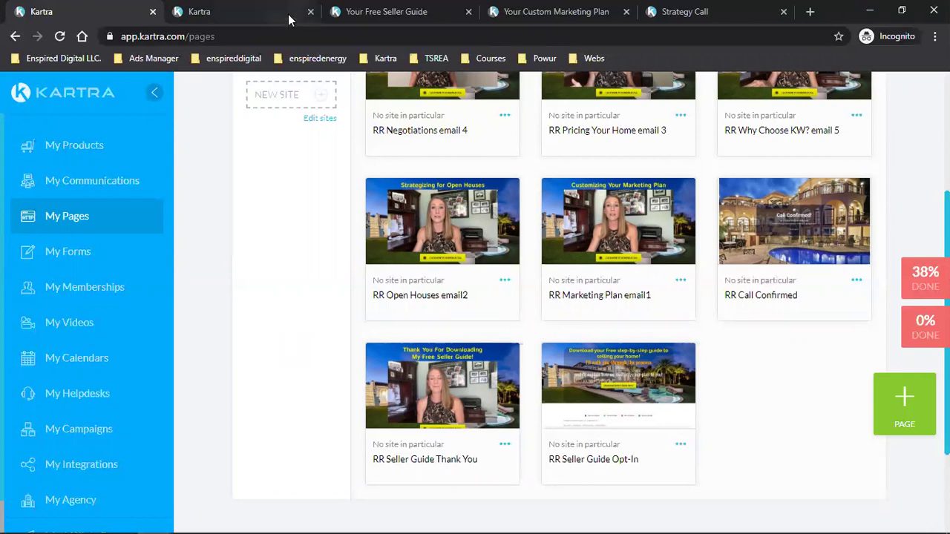
# Step: Bring up the Chrome window previews from the taskbar to find the seller guide window
pyautogui.click(152, 519)
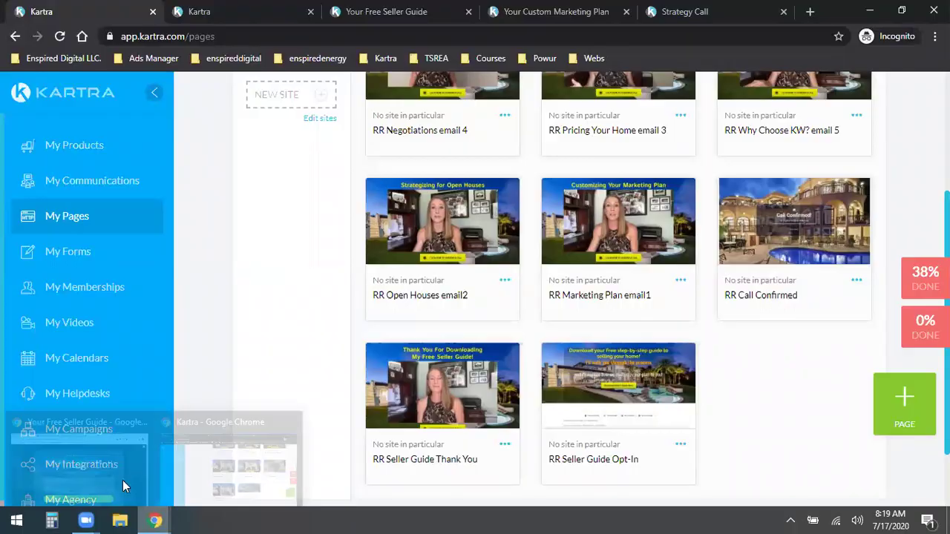
# Step: Bring the Free Seller Guide window forward, glance at the Facebook videos, then close the signup popup
pyautogui.click(118, 460)
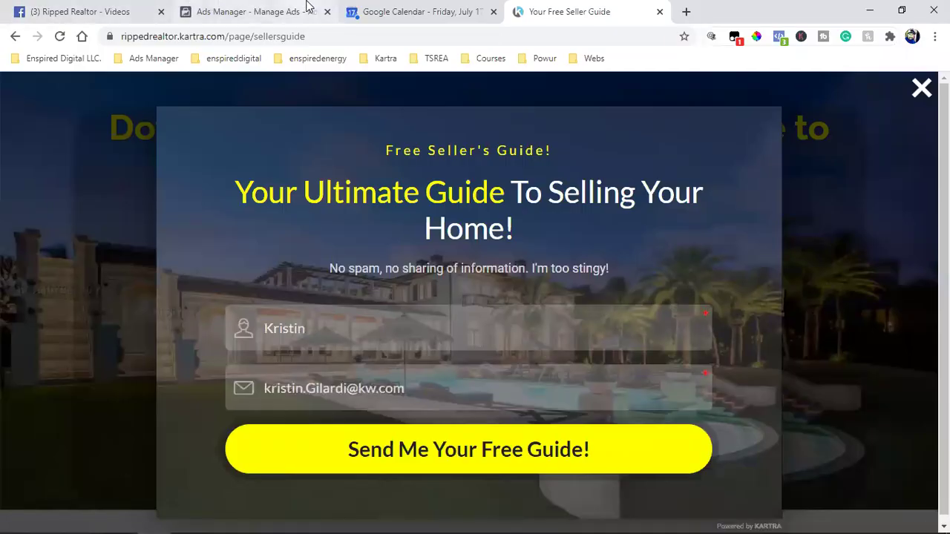
pyautogui.click(90, 11)
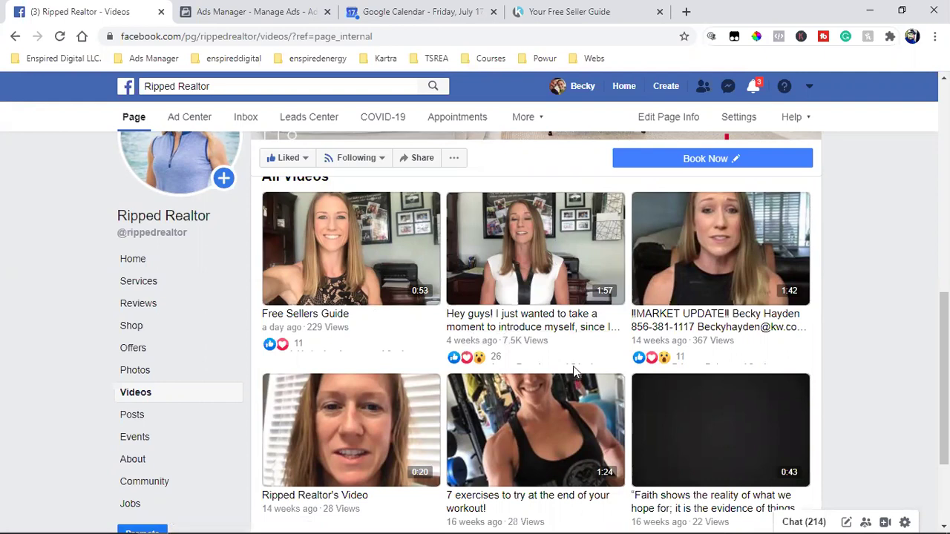
pyautogui.click(552, 12)
pyautogui.click(925, 229)
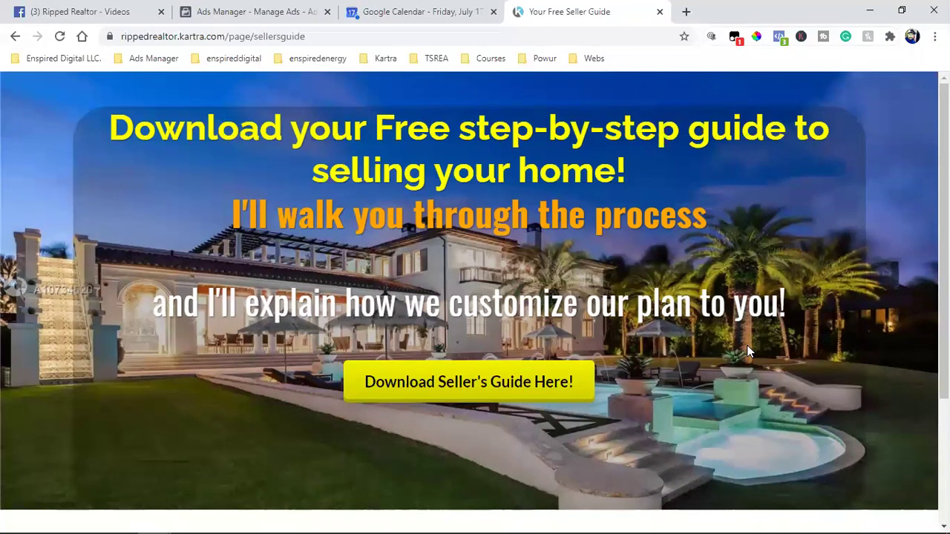
pyautogui.moveTo(156, 130); pyautogui.dragTo(786, 303)
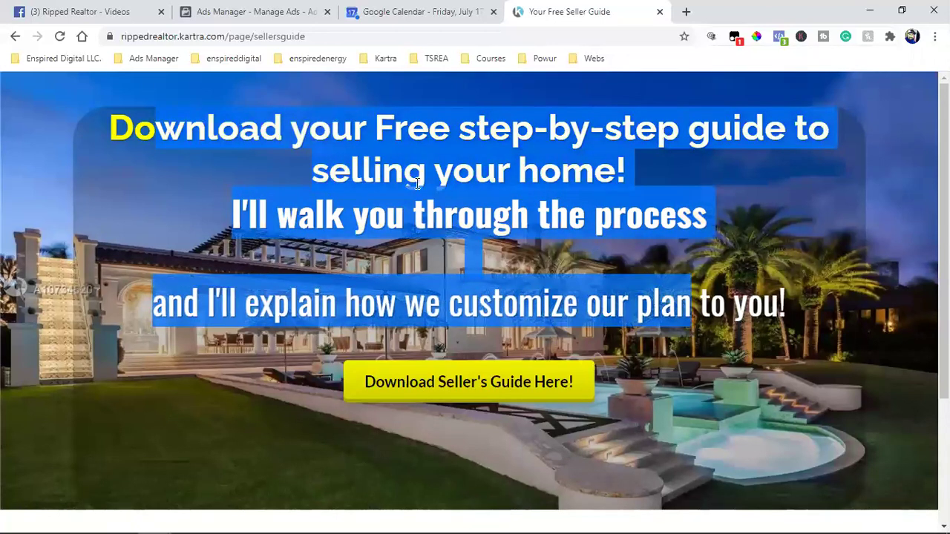
pyautogui.click(728, 345)
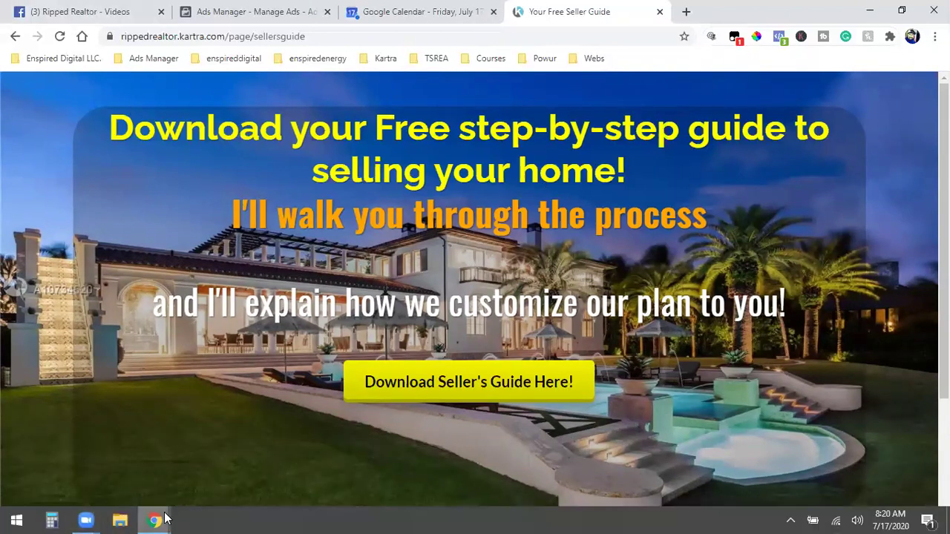
# Step: Open a new browser tab and go to the Fiverr website
pyautogui.moveTo(165, 518)
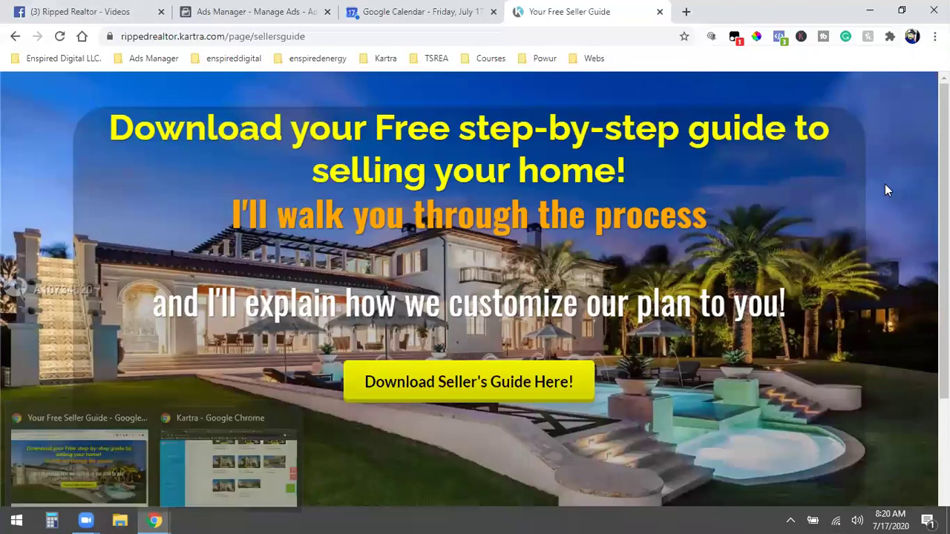
pyautogui.click(685, 11)
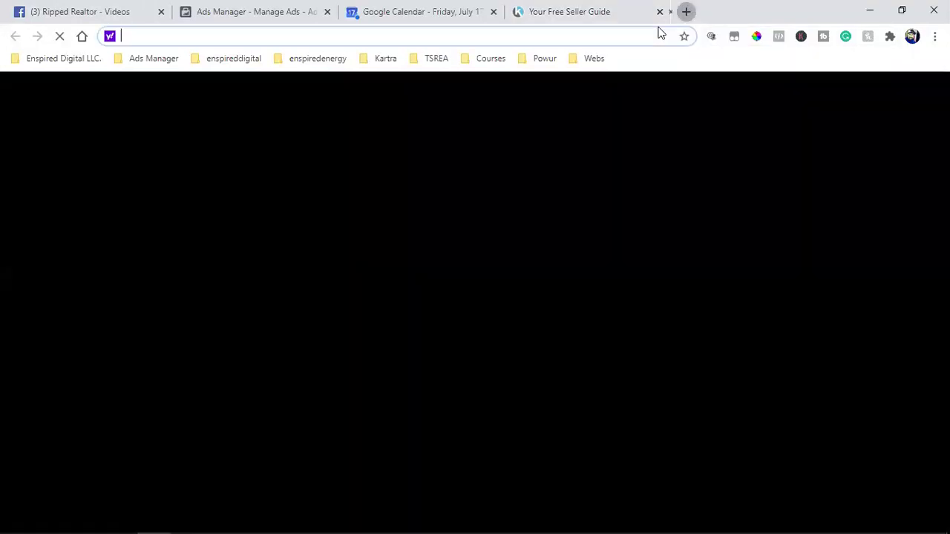
pyautogui.write('fiver')
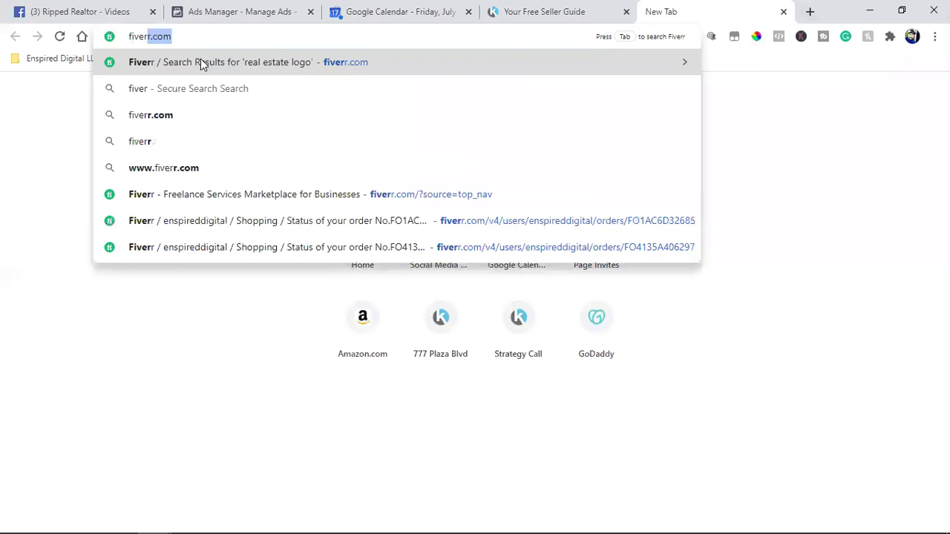
pyautogui.press('Return')
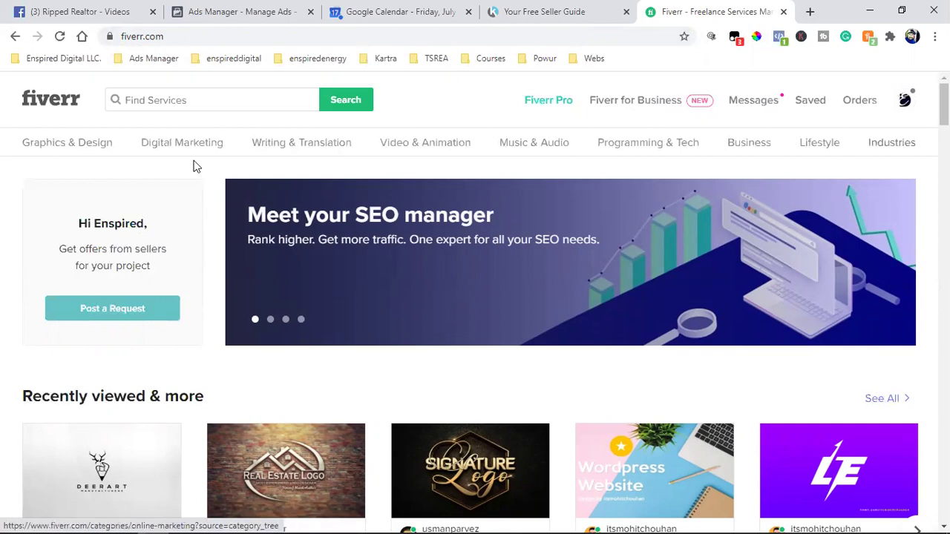
# Step: Browse the Digital Marketing, Writing & Translation and Graphics & Design categories and scroll the home page
pyautogui.moveTo(208, 150)
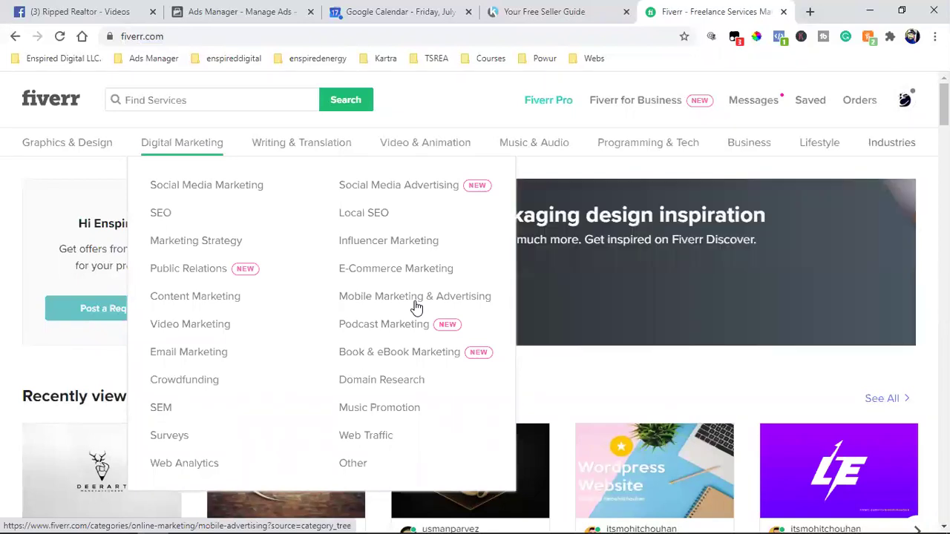
pyautogui.moveTo(326, 156)
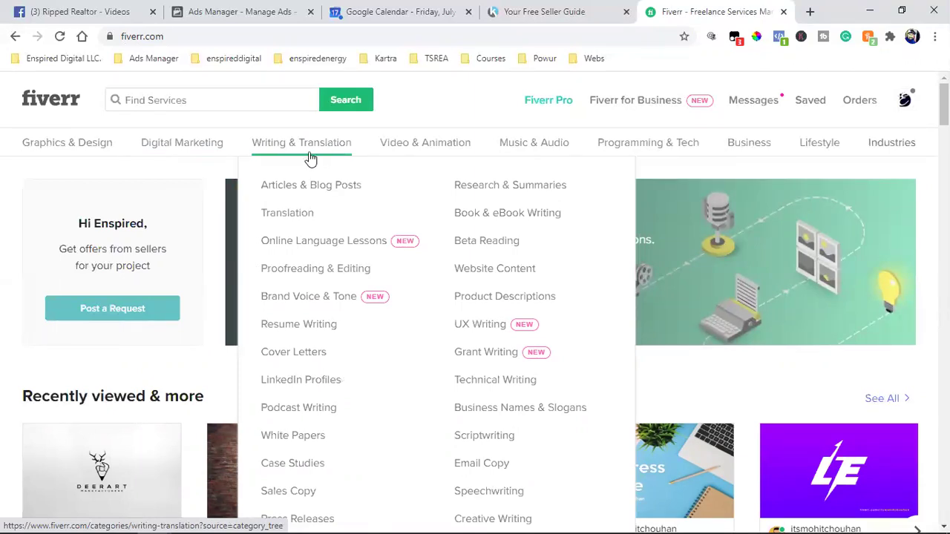
pyautogui.moveTo(63, 152)
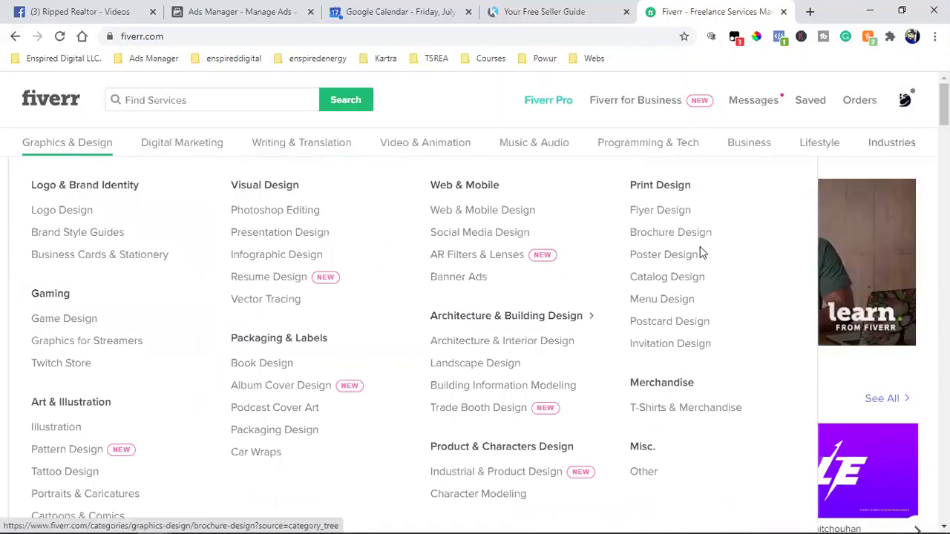
pyautogui.scroll(-1, 692, 304)
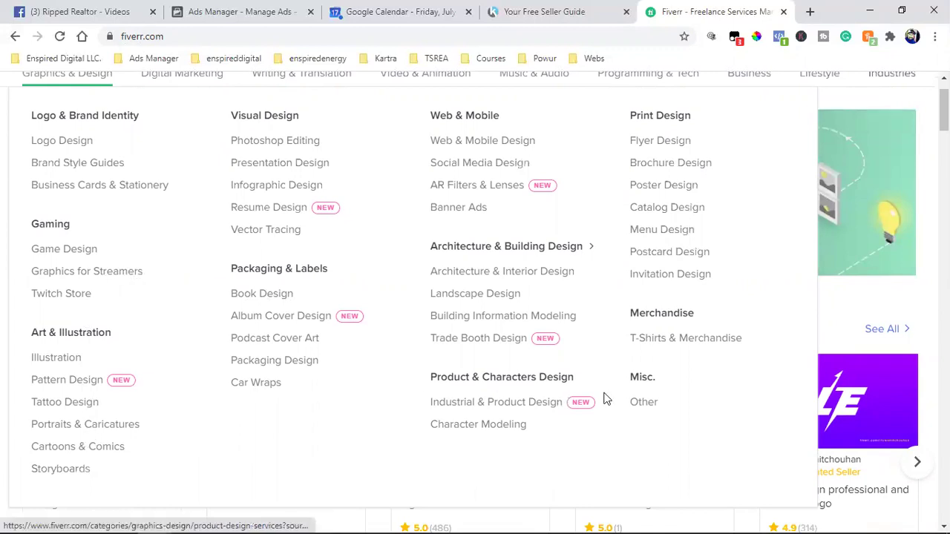
pyautogui.scroll(-1, 555, 404)
pyautogui.scroll(-1, 552, 403)
pyautogui.scroll(2, 552, 403)
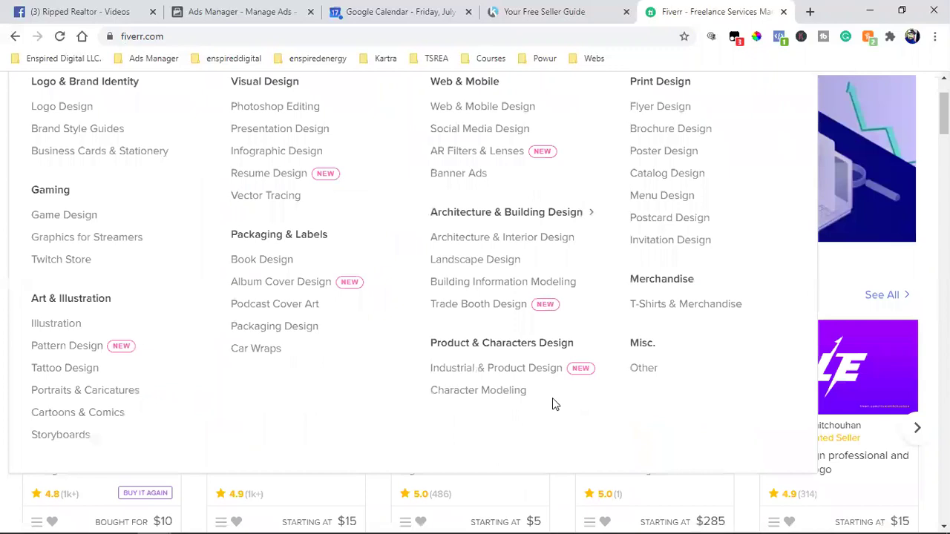
pyautogui.scroll(2, 550, 405)
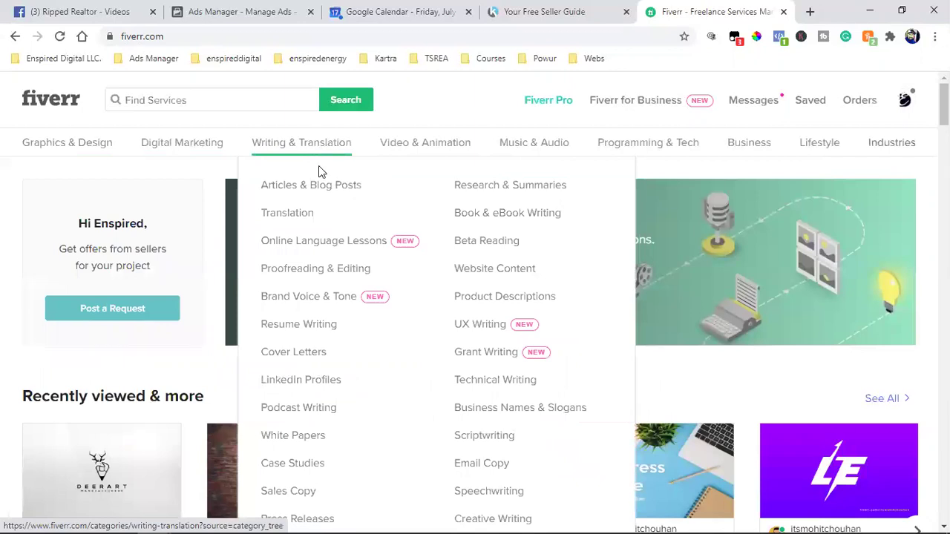
pyautogui.scroll(-1, 320, 169)
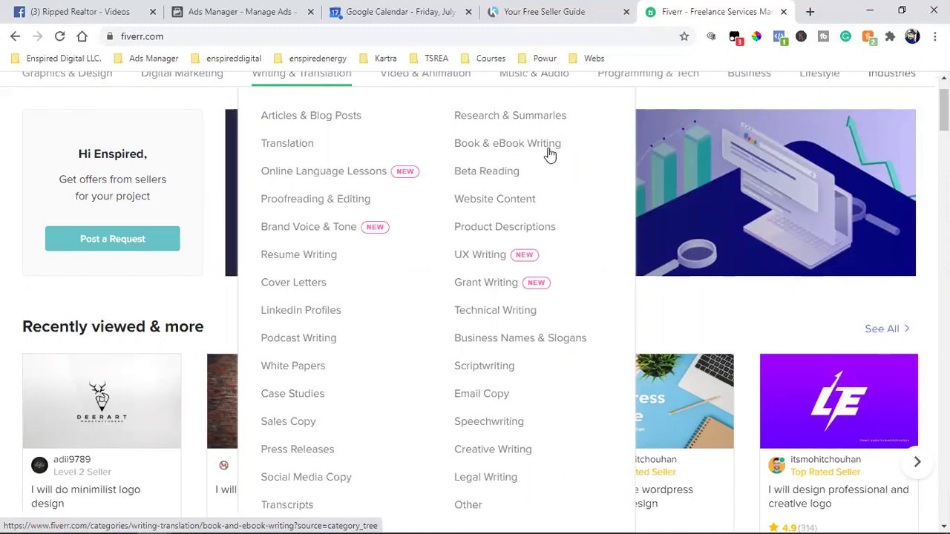
pyautogui.scroll(-1, 550, 153)
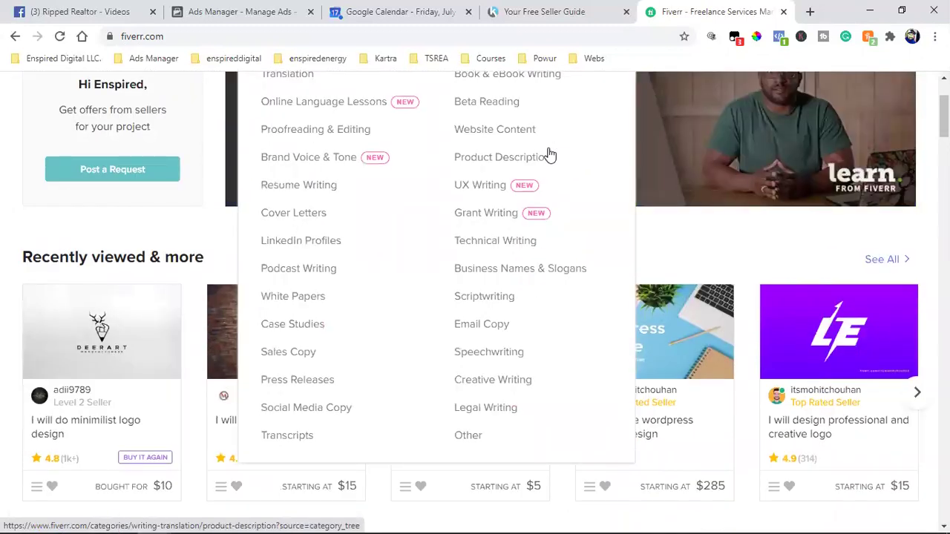
pyautogui.scroll(1, 539, 242)
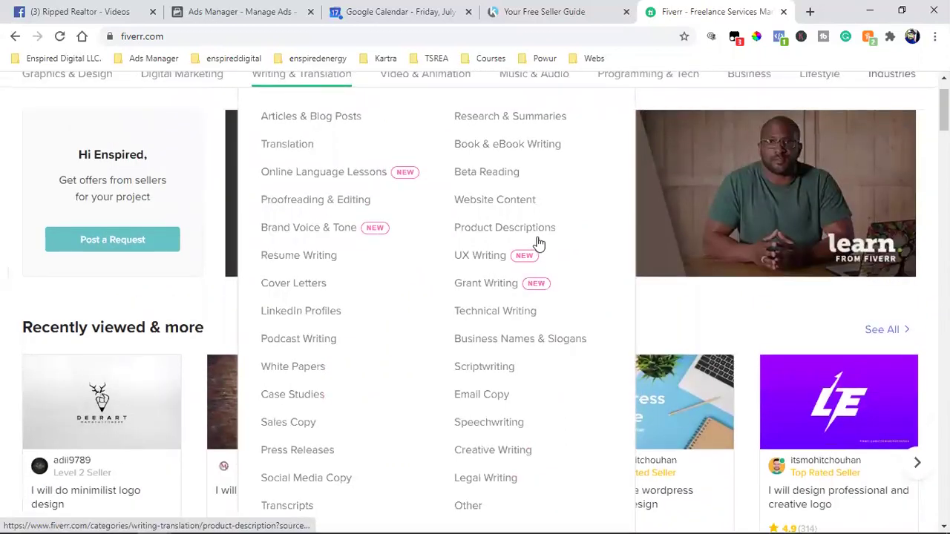
pyautogui.scroll(1, 539, 242)
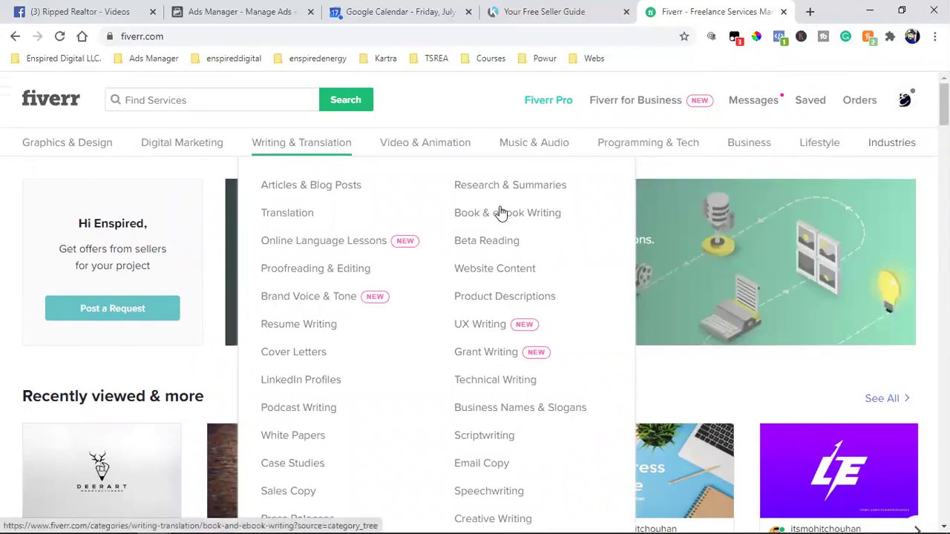
# Step: Open the Book & eBook Writing gigs and filter them to a $10–$15 budget
pyautogui.click(501, 213)
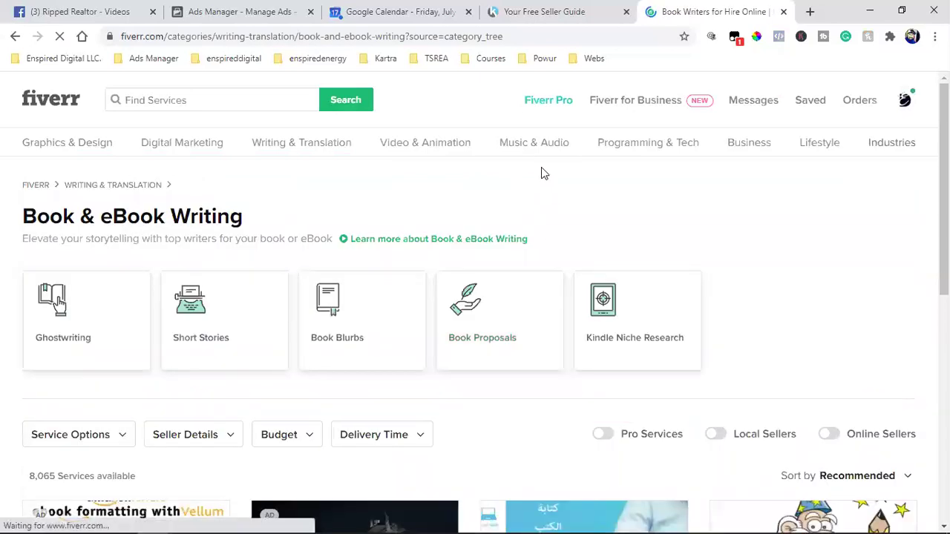
pyautogui.scroll(-1, 540, 173)
pyautogui.scroll(-3, 541, 173)
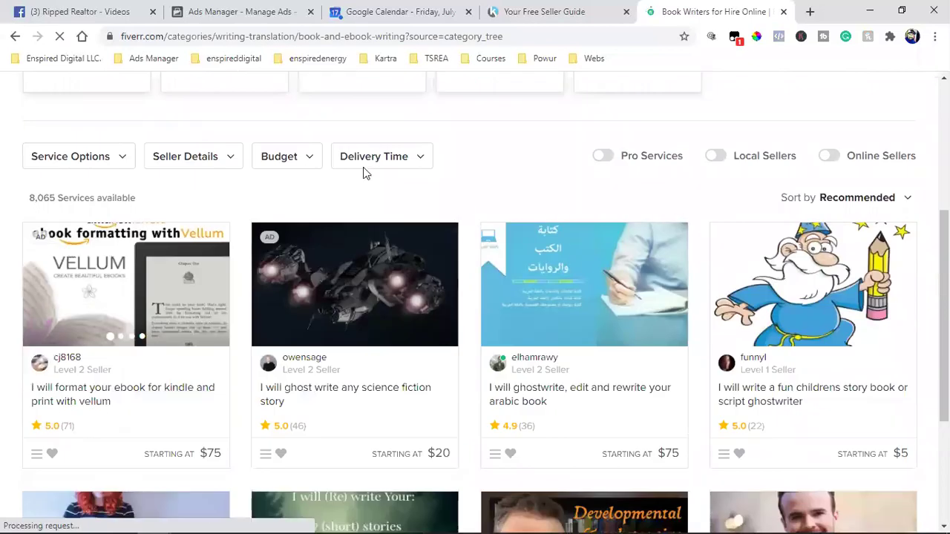
pyautogui.click(294, 171)
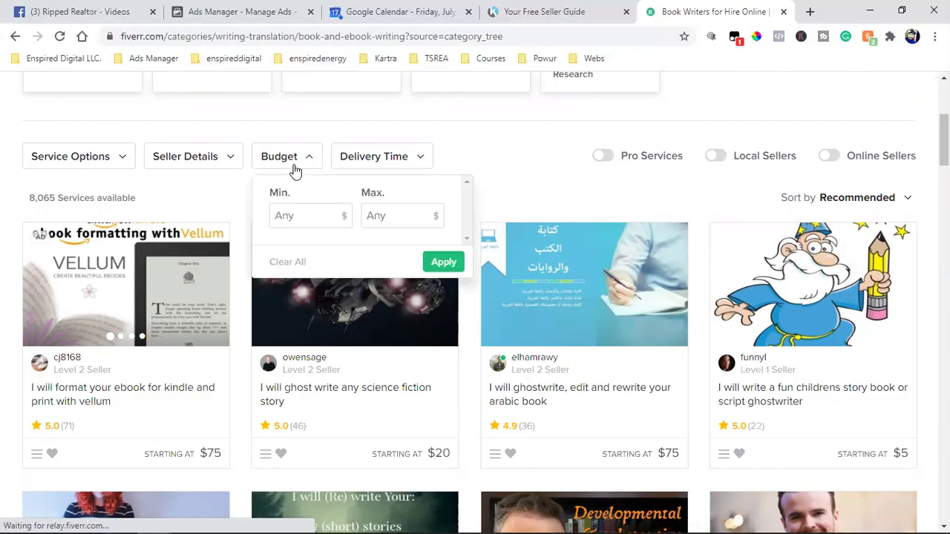
pyautogui.click(312, 222)
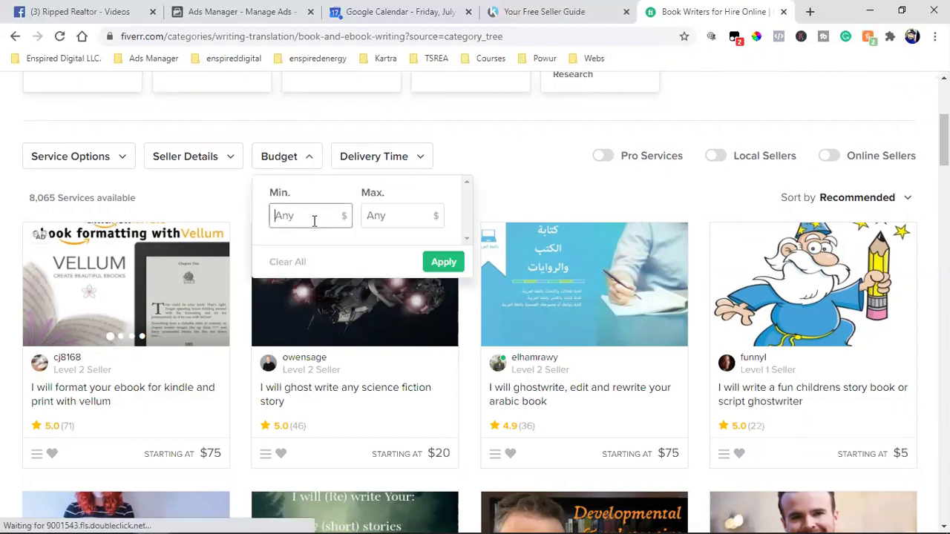
pyautogui.write('10')
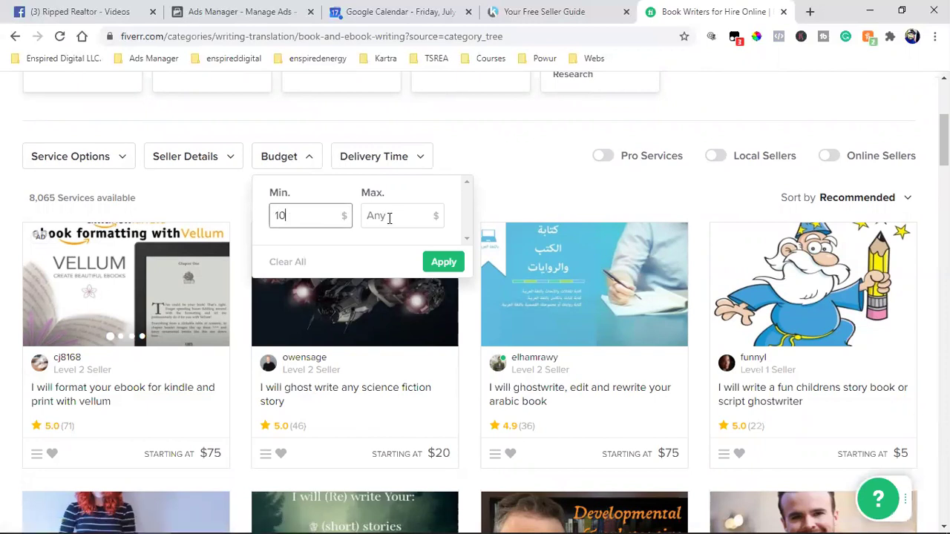
pyautogui.click(388, 217)
pyautogui.write('15')
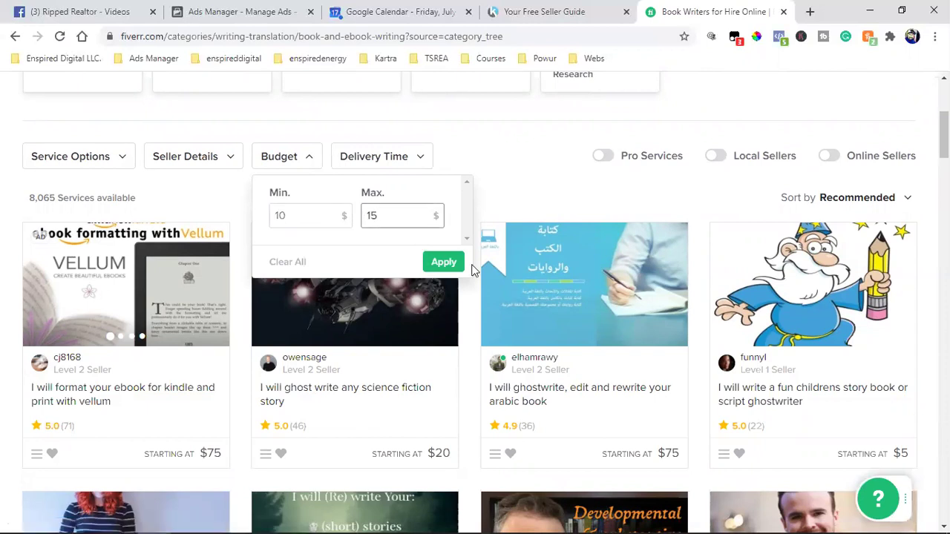
pyautogui.click(448, 262)
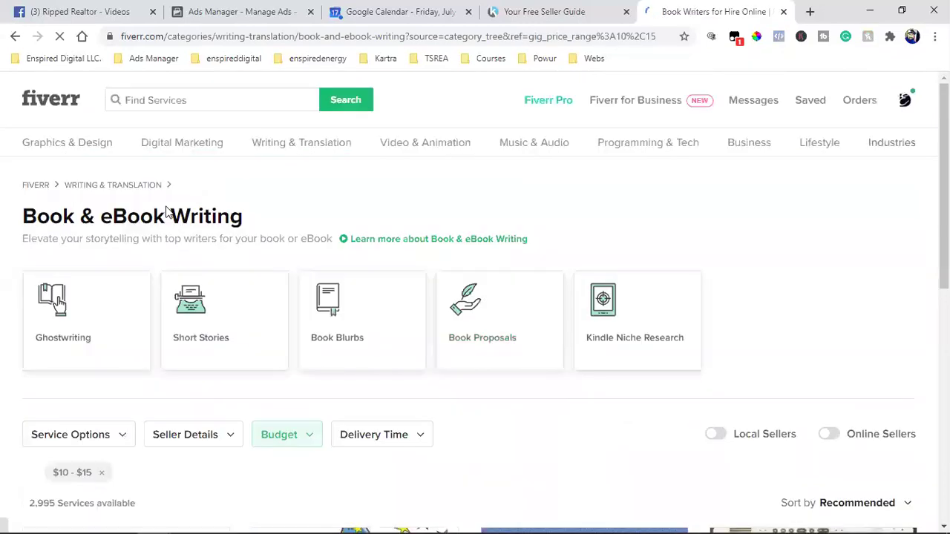
# Step: Scroll the 2,995 filtered gigs and open the Service Options filter, which hits an error page
pyautogui.scroll(-3, 249, 297)
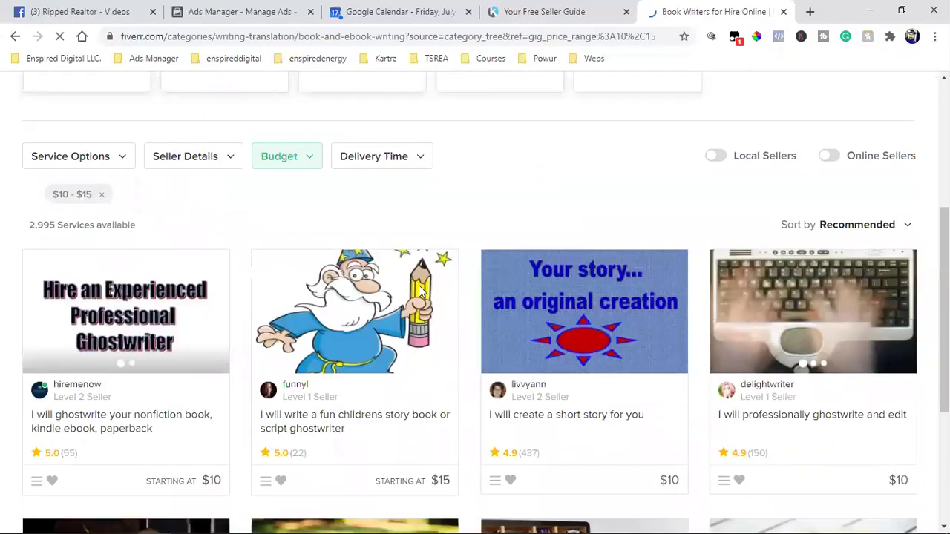
pyautogui.scroll(-1, 512, 393)
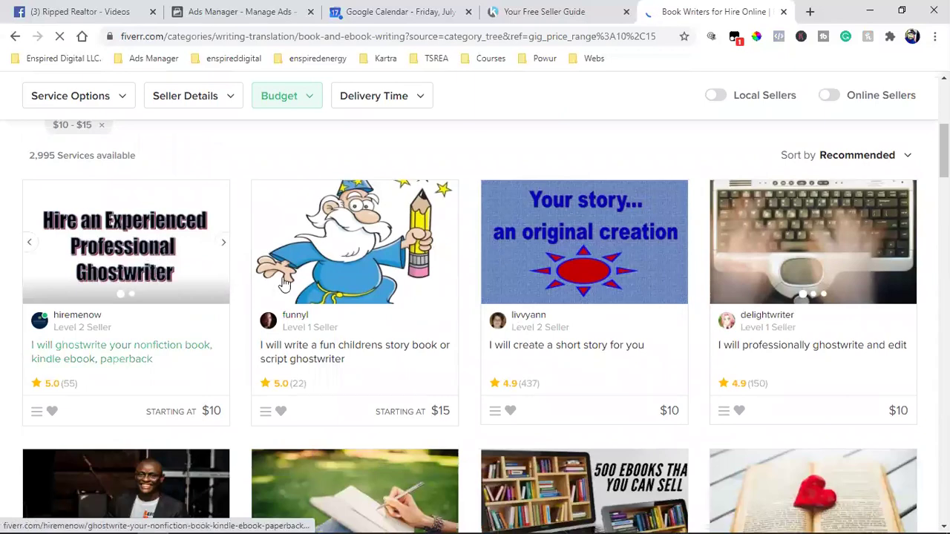
pyautogui.scroll(-2, 445, 319)
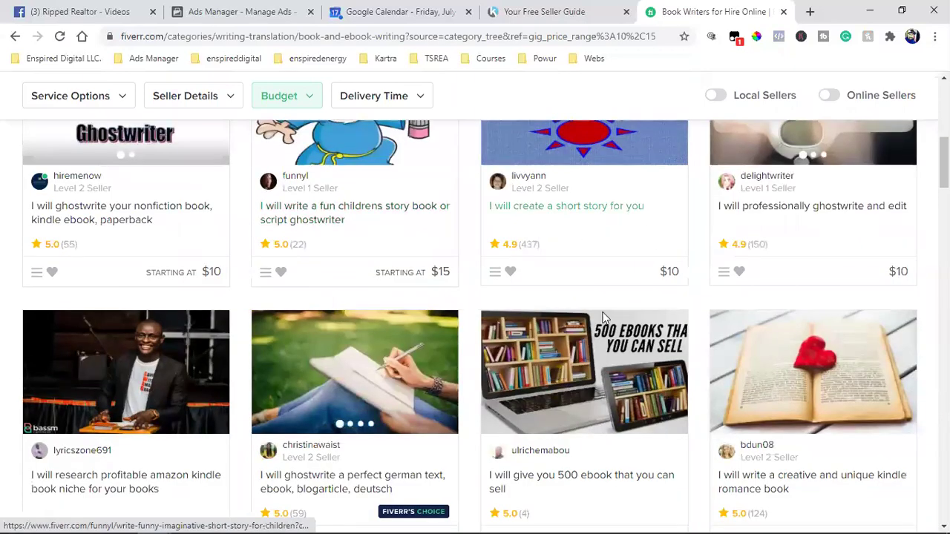
pyautogui.scroll(4, 371, 267)
pyautogui.click(77, 298)
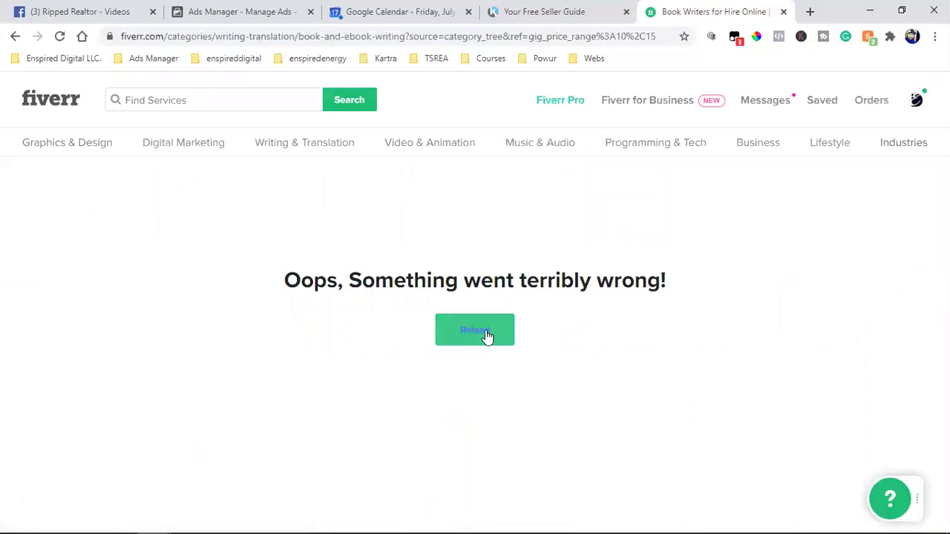
# Step: Reload the error page so the $10–$15 Book & eBook Writing gigs return
pyautogui.click(486, 335)
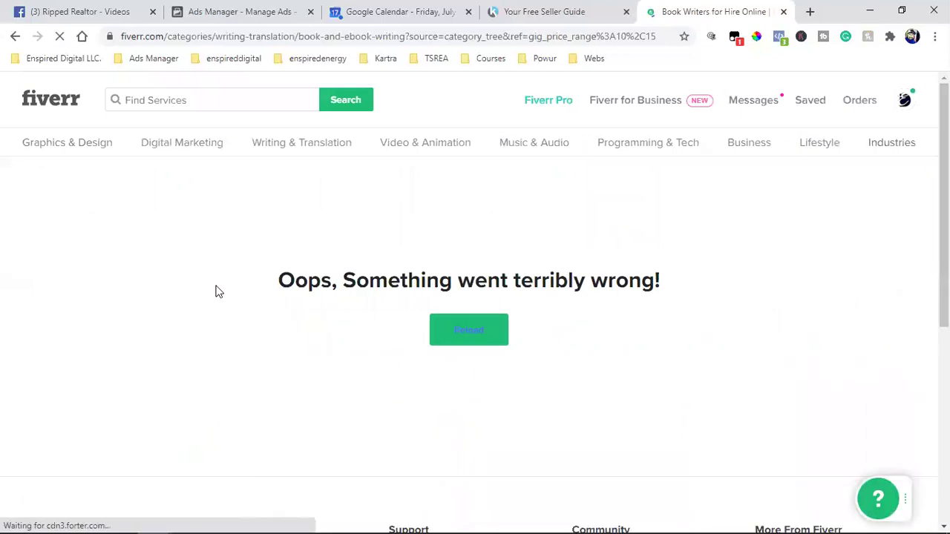
pyautogui.scroll(-2, 215, 292)
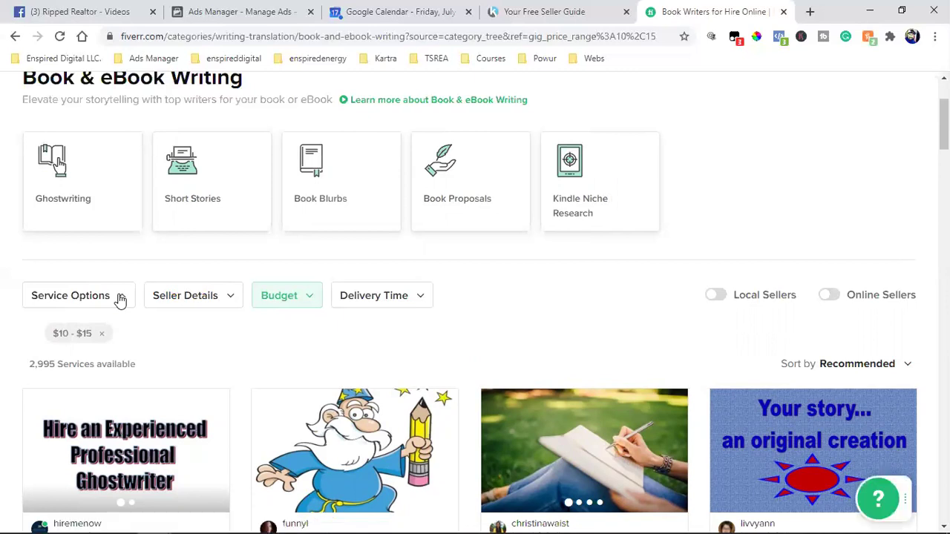
# Step: Look over the genre and language filter options, then close that panel
pyautogui.scroll(-3, 335, 317)
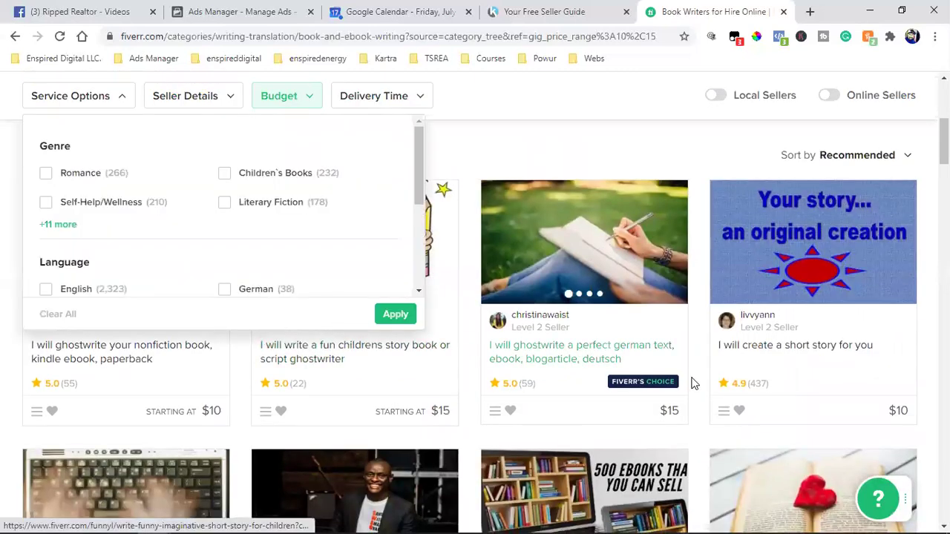
pyautogui.scroll(-2, 664, 374)
pyautogui.scroll(-2, 638, 367)
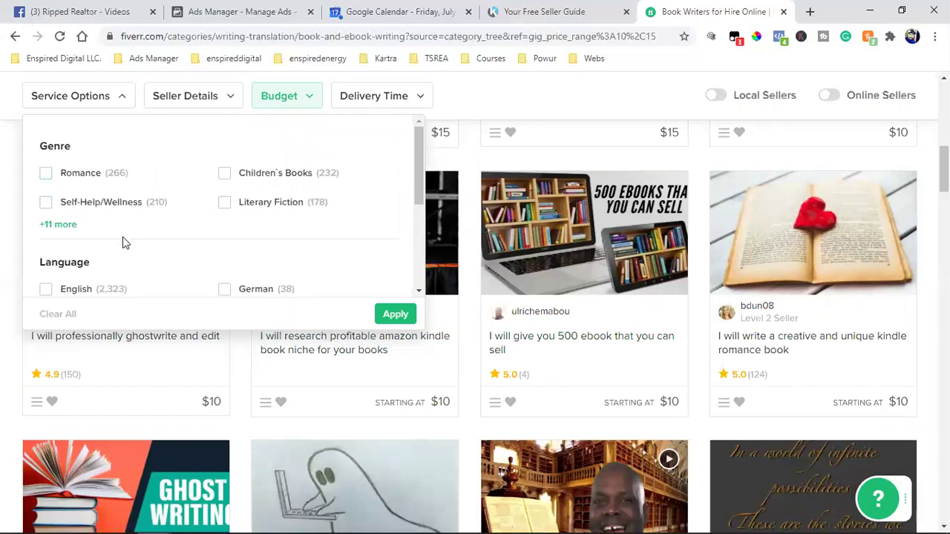
pyautogui.click(509, 111)
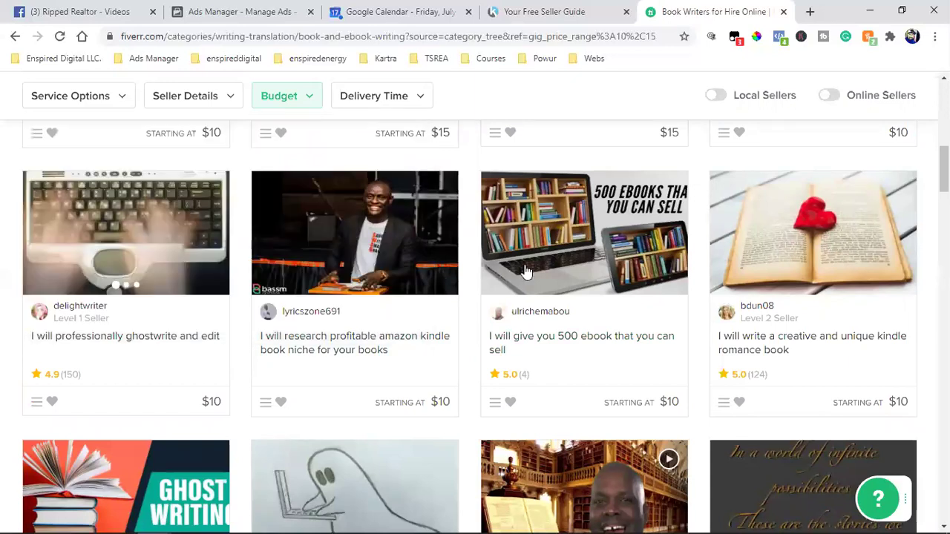
# Step: Browse the $10–$15 gigs down the listing, then bring up the recent Orders menu
pyautogui.scroll(-3, 313, 371)
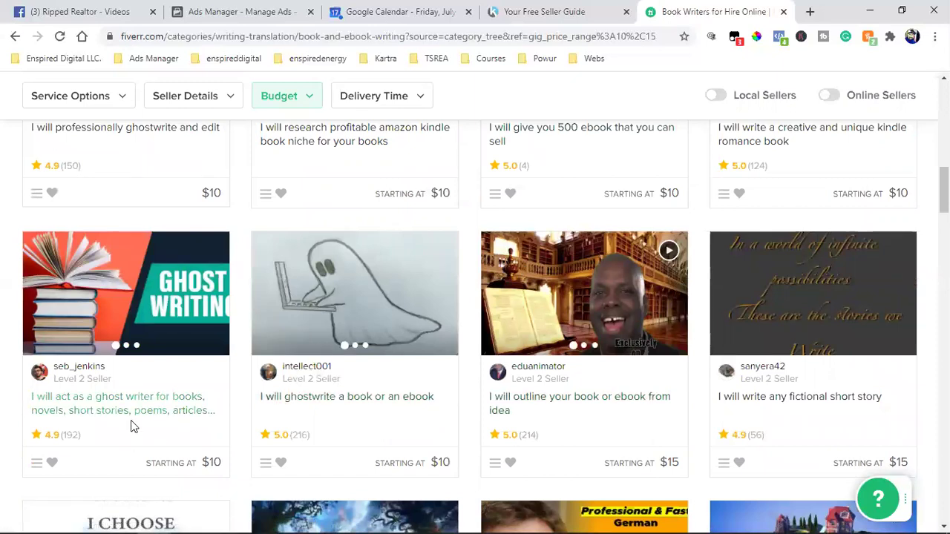
pyautogui.scroll(-1, 132, 423)
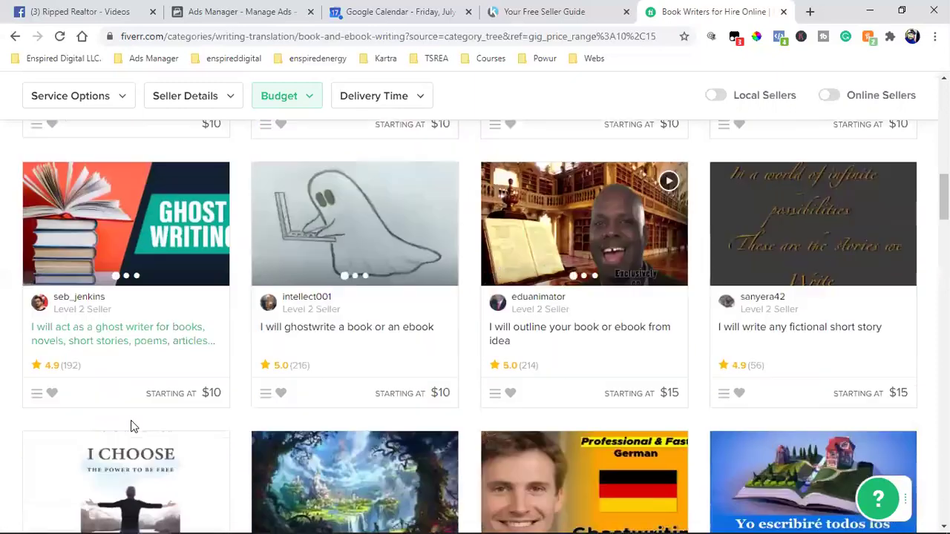
pyautogui.scroll(-4, 562, 442)
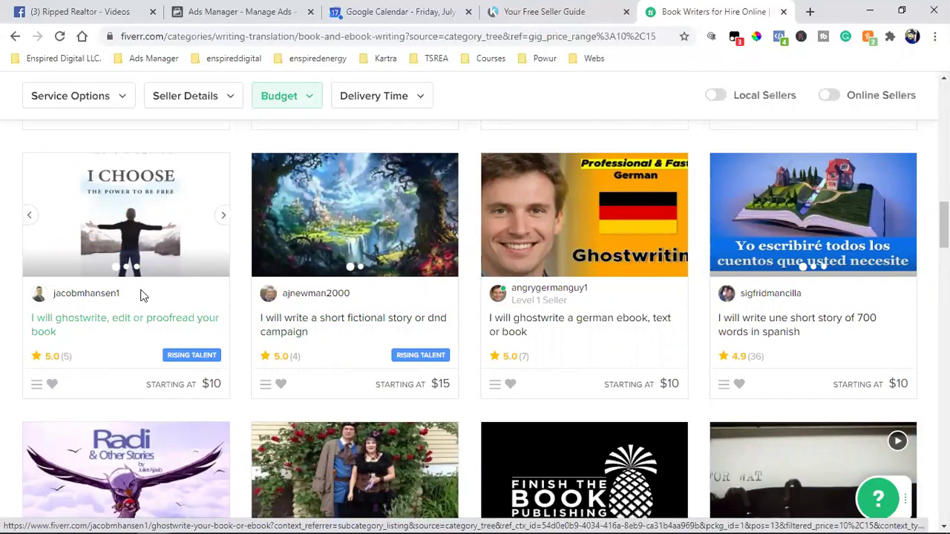
pyautogui.scroll(-3, 165, 311)
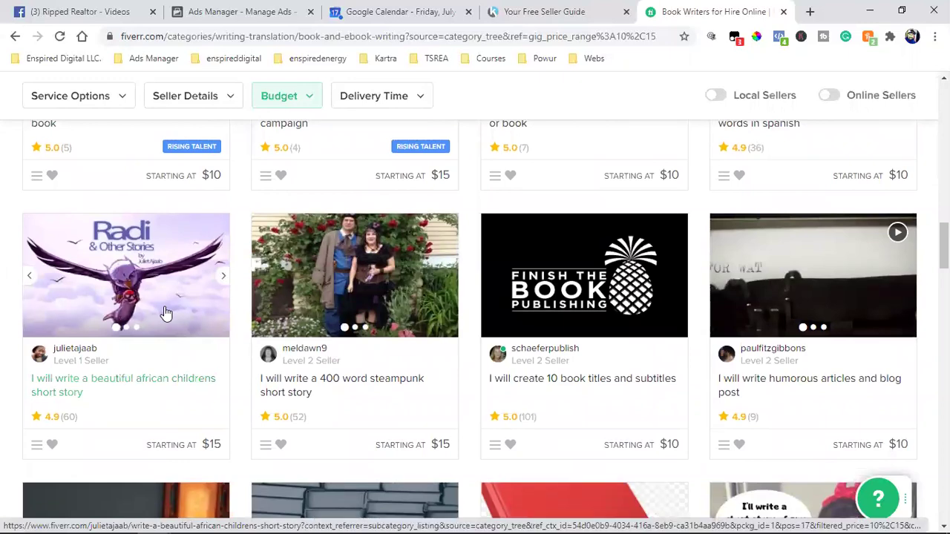
pyautogui.scroll(-4, 165, 313)
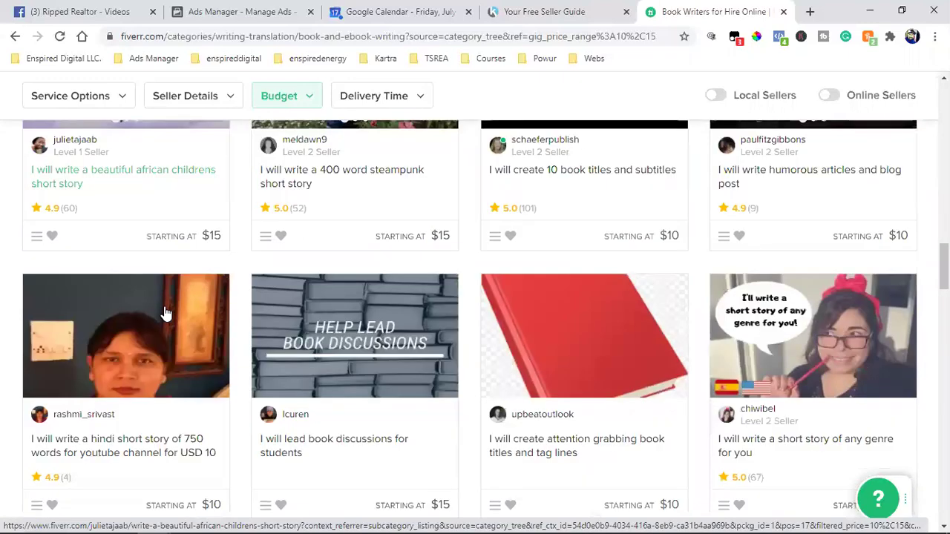
pyautogui.scroll(-1, 165, 313)
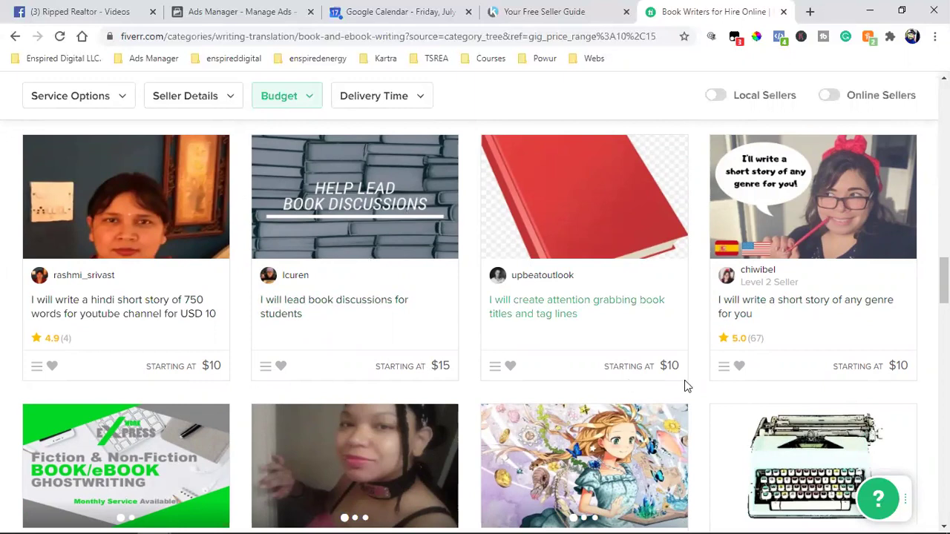
pyautogui.scroll(-2, 684, 386)
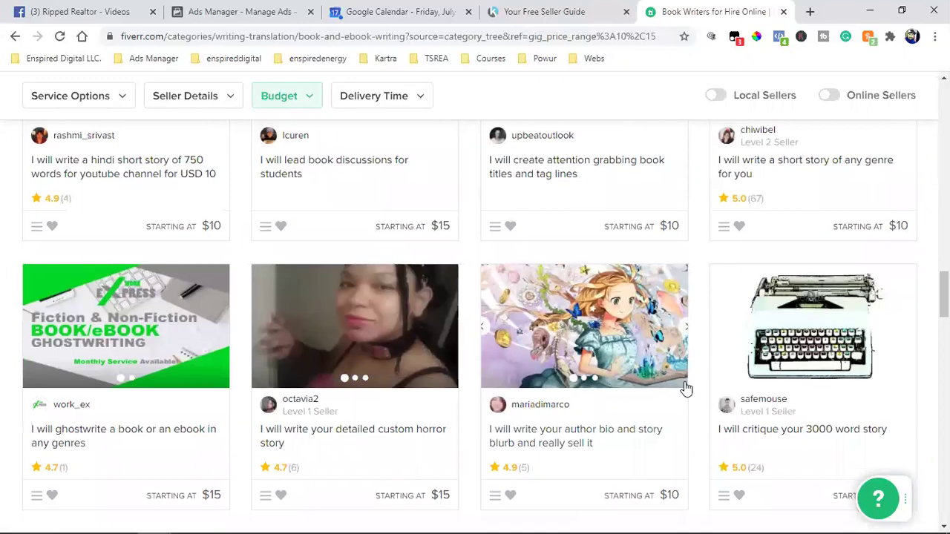
pyautogui.scroll(-1, 686, 388)
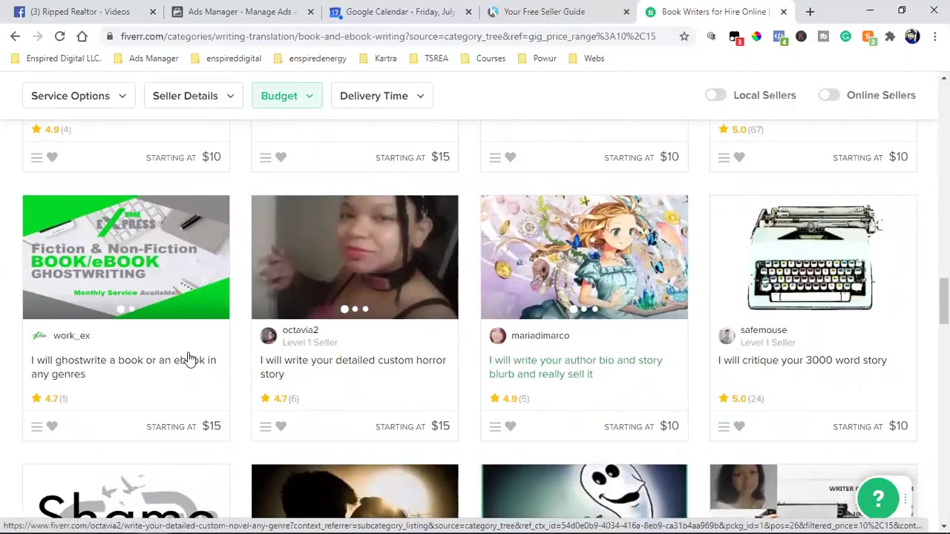
pyautogui.scroll(10, 818, 320)
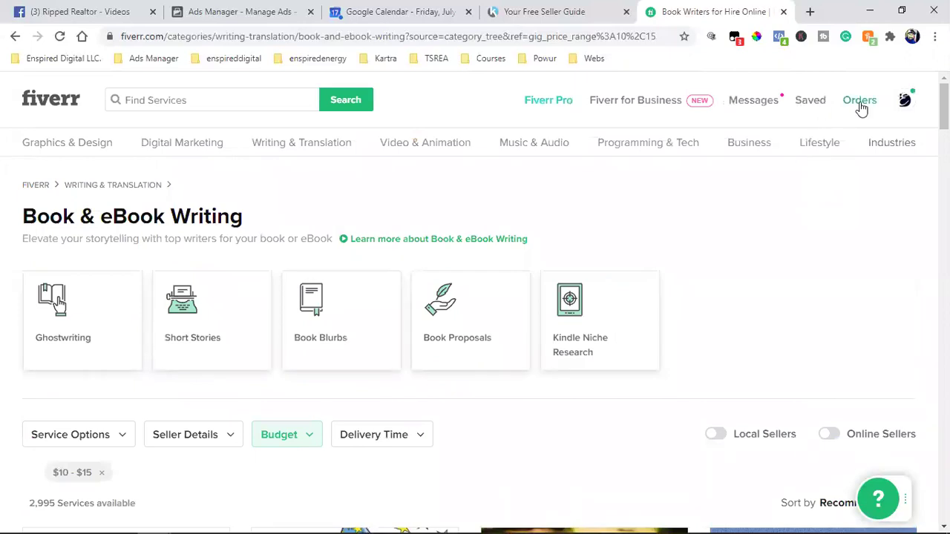
pyautogui.moveTo(861, 108)
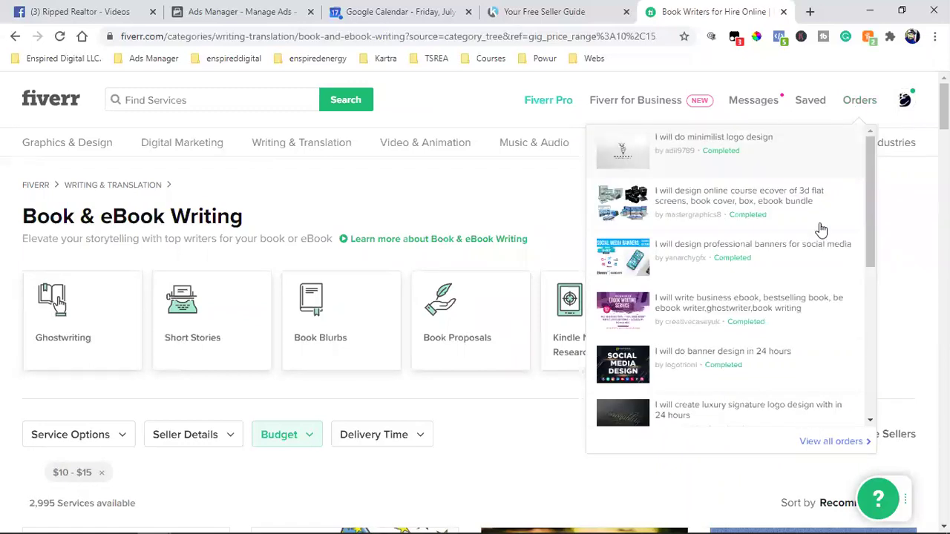
# Step: Open Fiverr's Manage Orders and scroll through the 12 completed orders, including the $12 ebook order
pyautogui.click(829, 443)
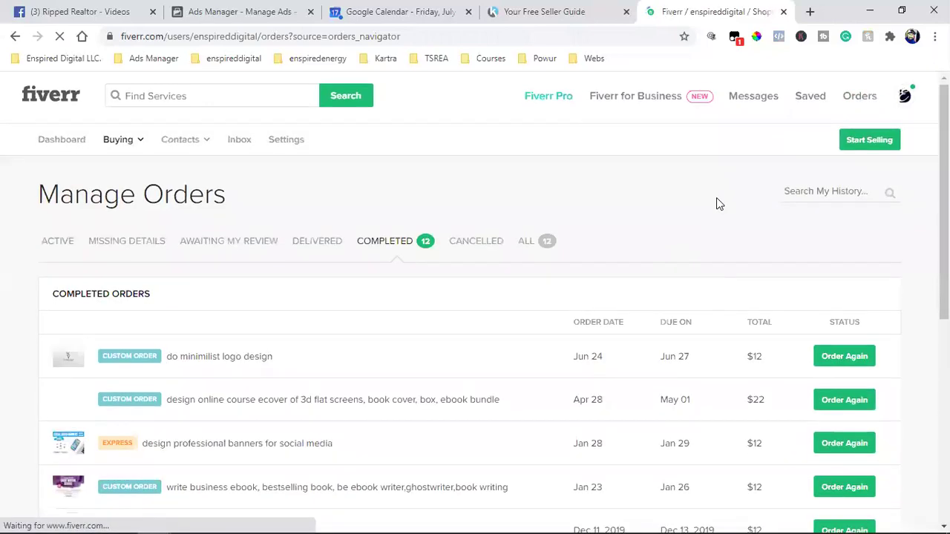
pyautogui.scroll(-2, 716, 193)
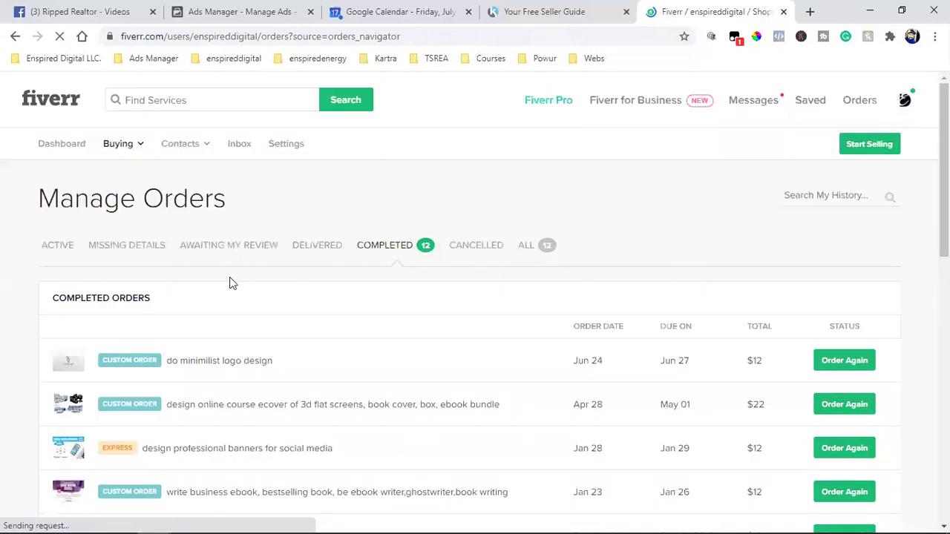
pyautogui.scroll(-1, 416, 316)
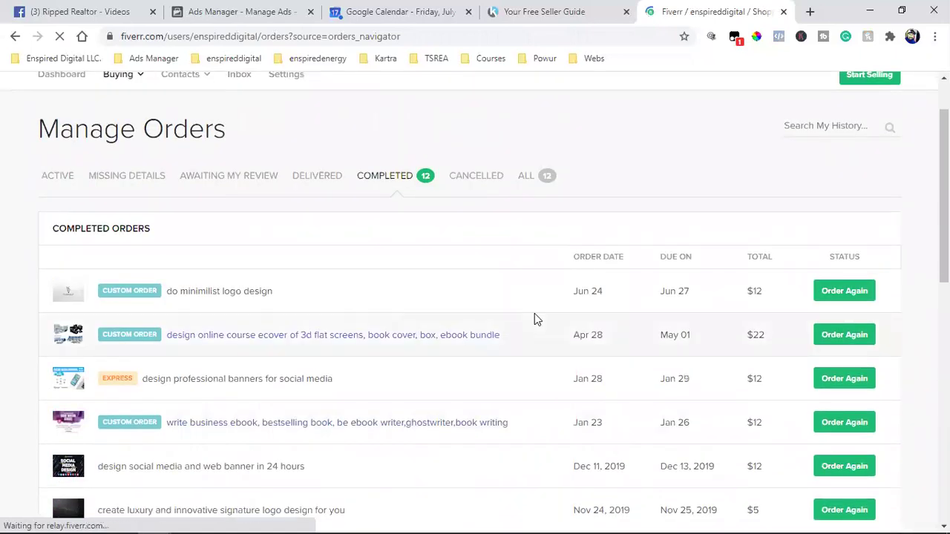
pyautogui.scroll(-1, 535, 320)
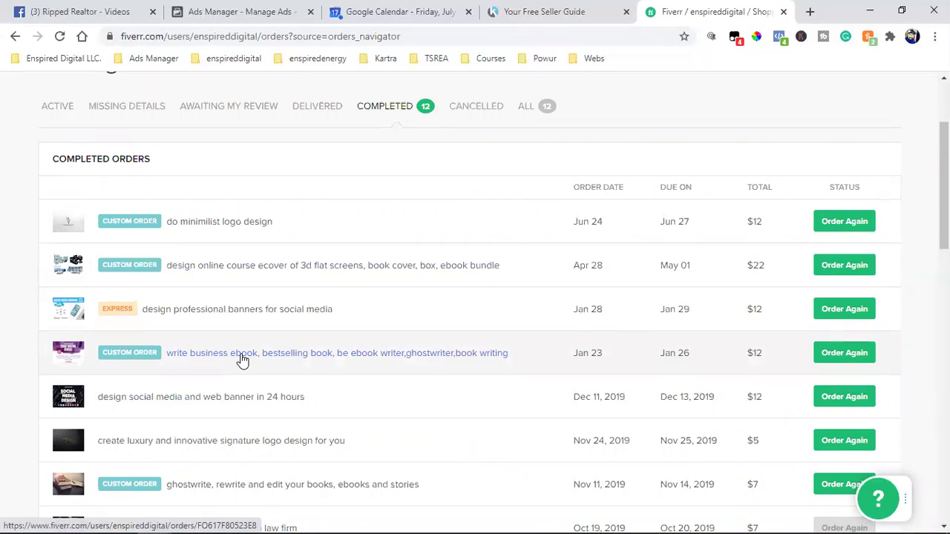
pyautogui.scroll(-4, 242, 360)
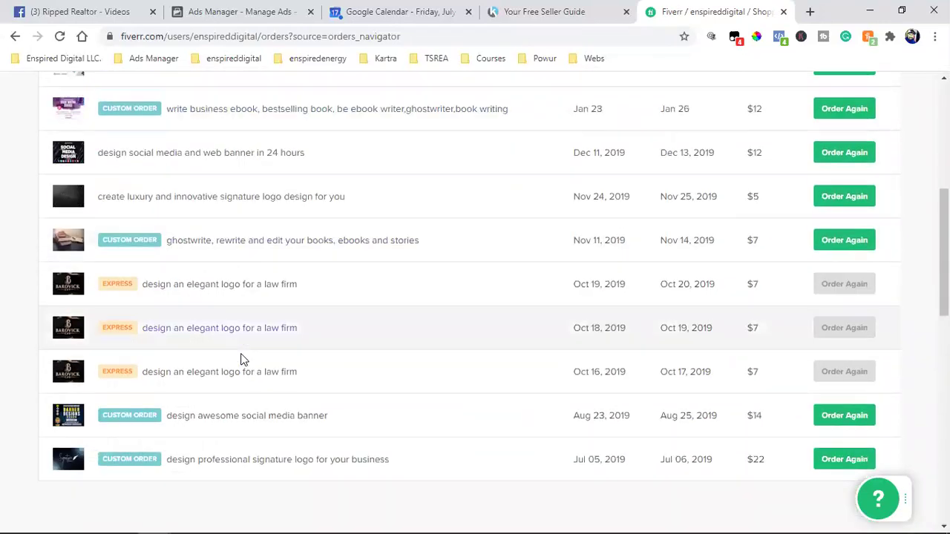
pyautogui.scroll(-1, 253, 401)
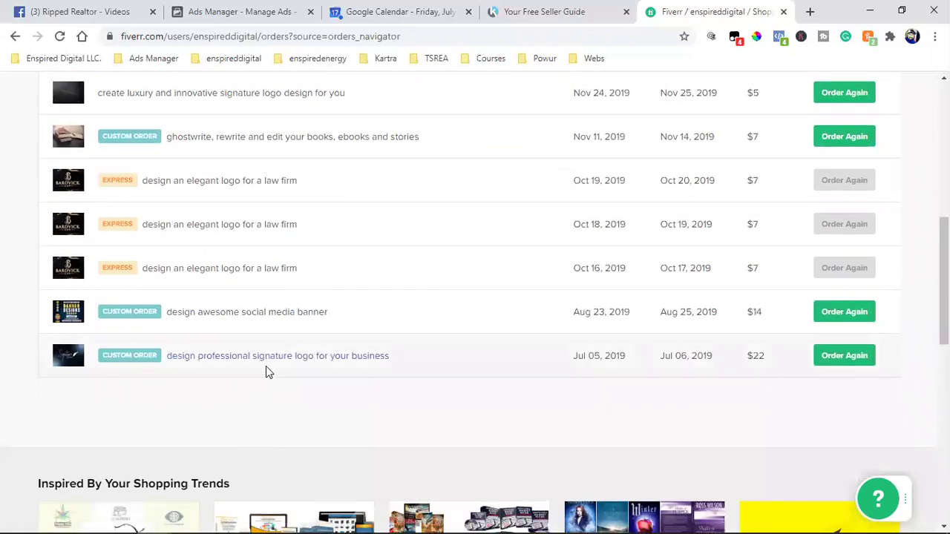
pyautogui.scroll(5, 260, 360)
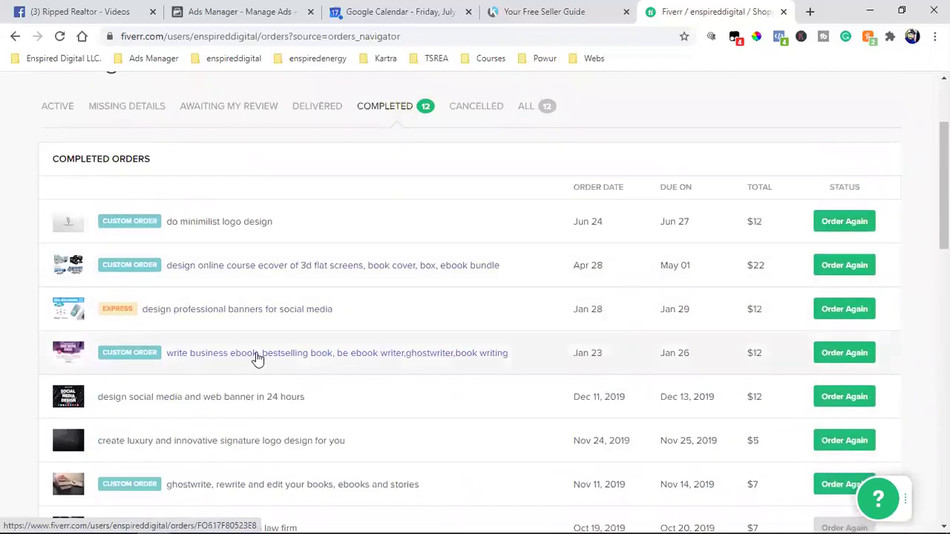
pyautogui.click(329, 359)
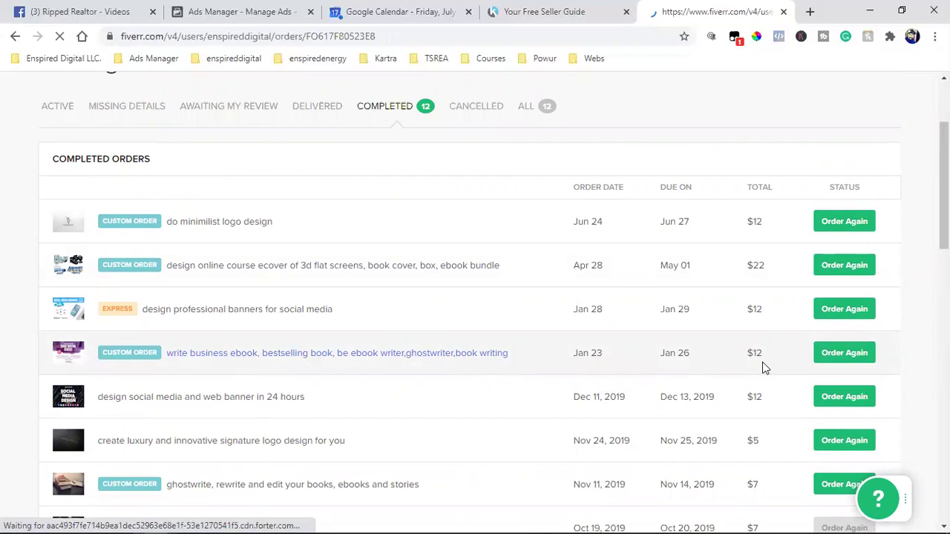
pyautogui.scroll(-6, 594, 324)
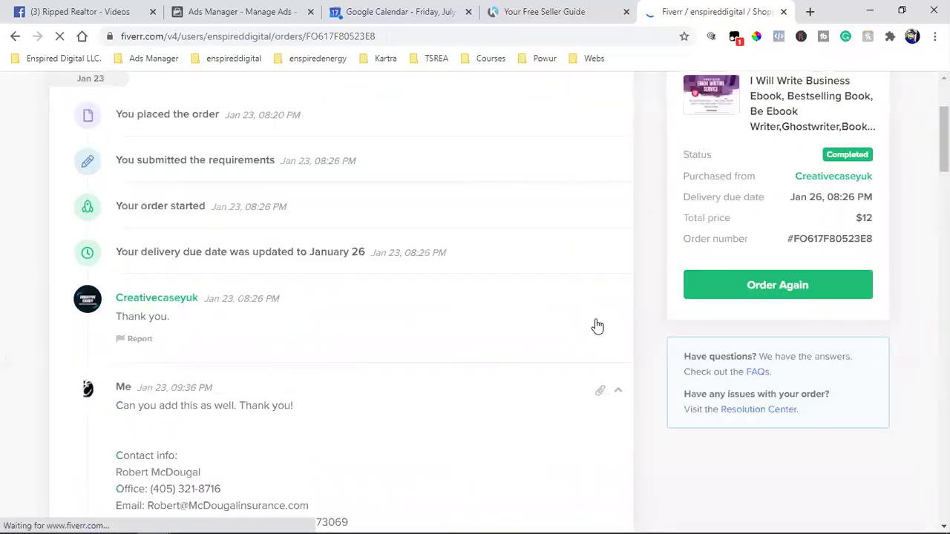
pyautogui.scroll(-5, 598, 325)
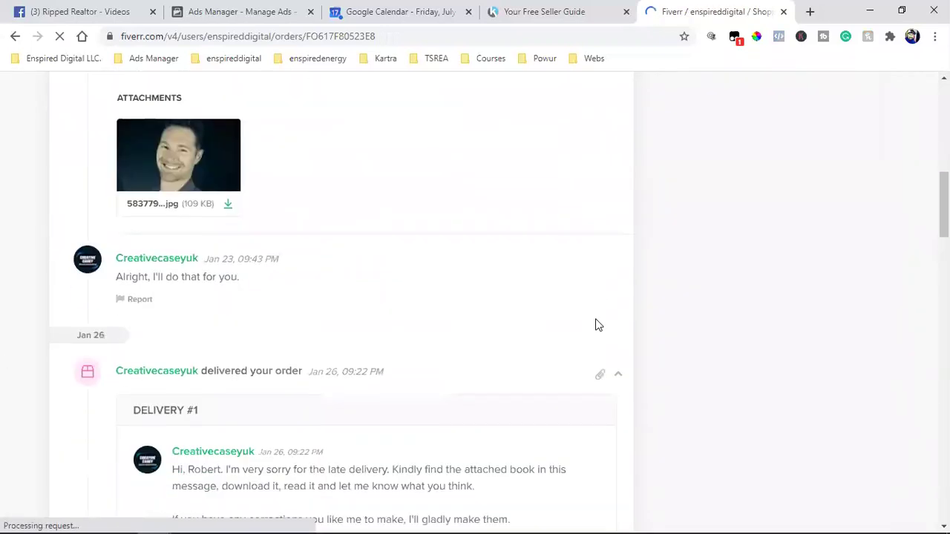
pyautogui.scroll(-4, 668, 292)
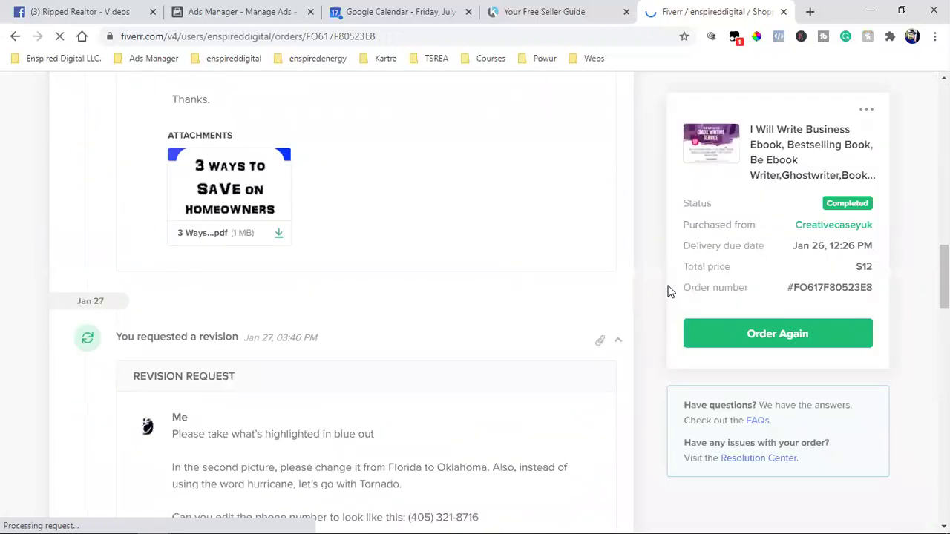
pyautogui.scroll(-4, 668, 292)
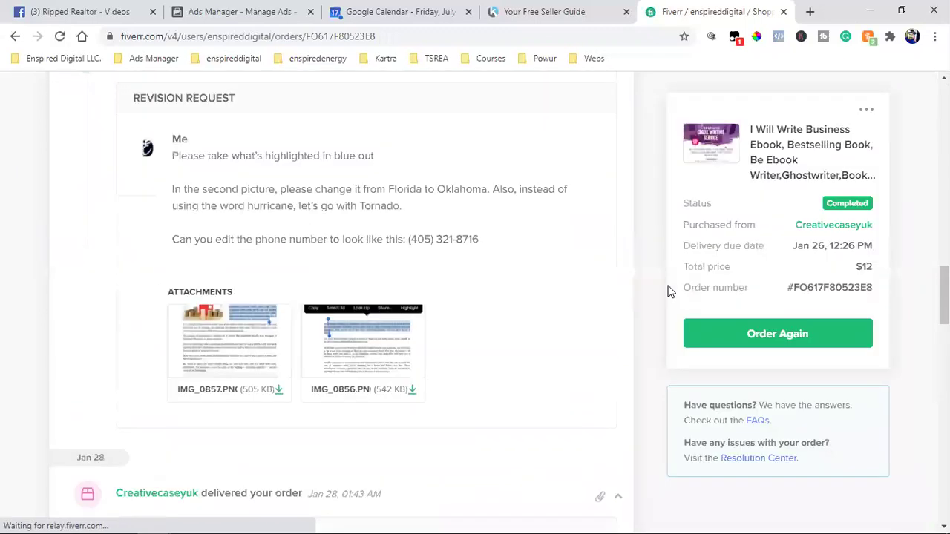
pyautogui.scroll(-1, 668, 292)
pyautogui.scroll(-11, 668, 292)
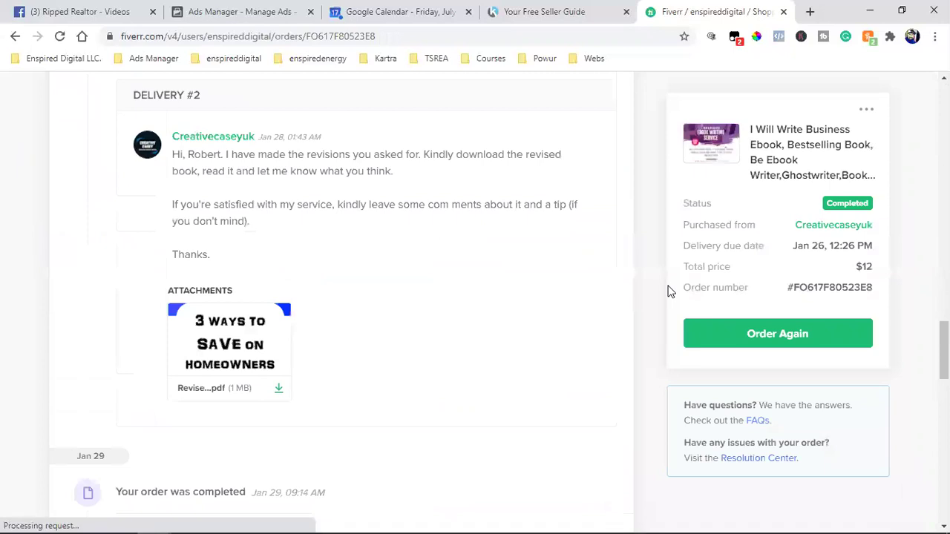
pyautogui.scroll(-6, 668, 292)
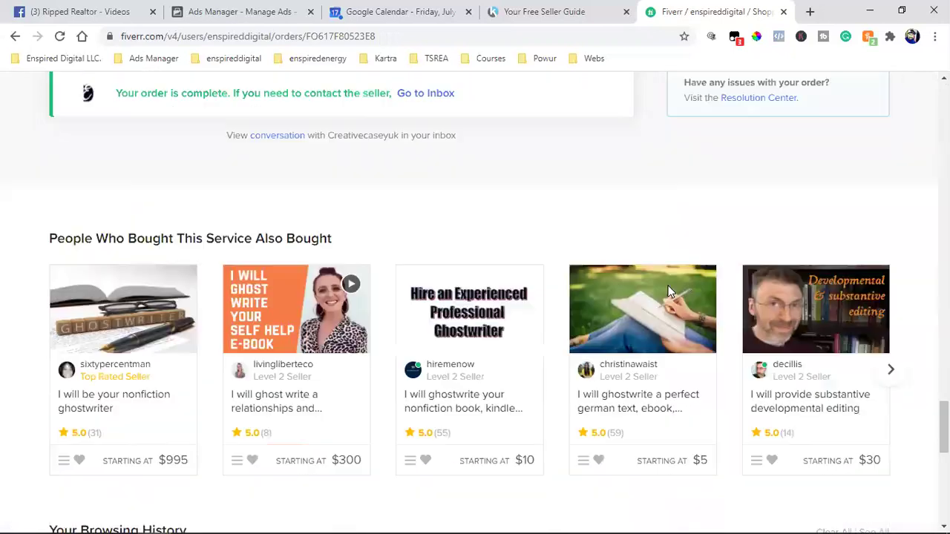
pyautogui.scroll(4, 656, 306)
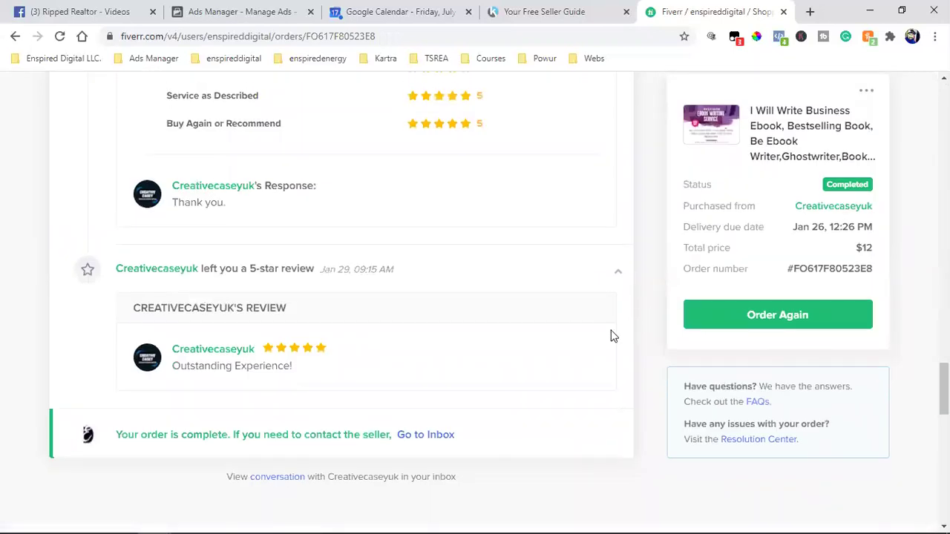
pyautogui.scroll(5, 613, 336)
pyautogui.scroll(3, 613, 337)
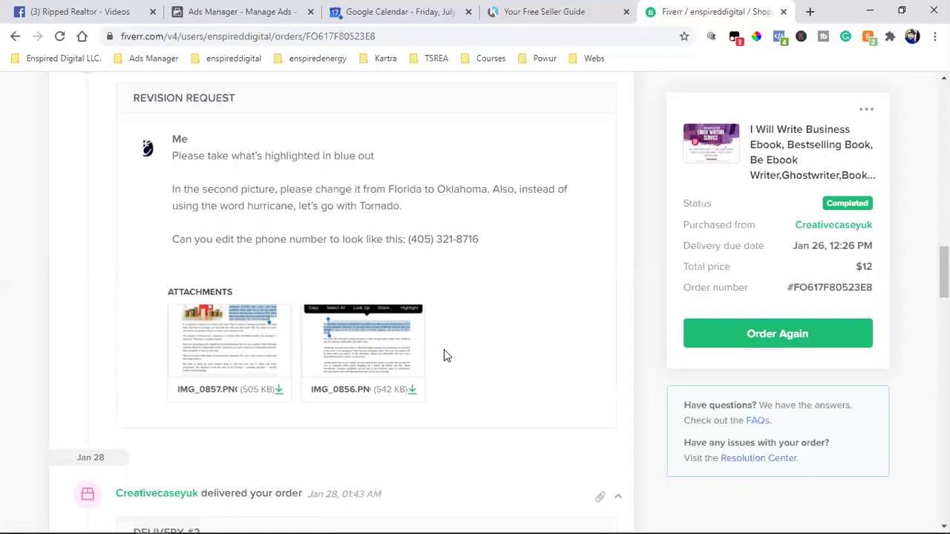
pyautogui.scroll(15, 444, 357)
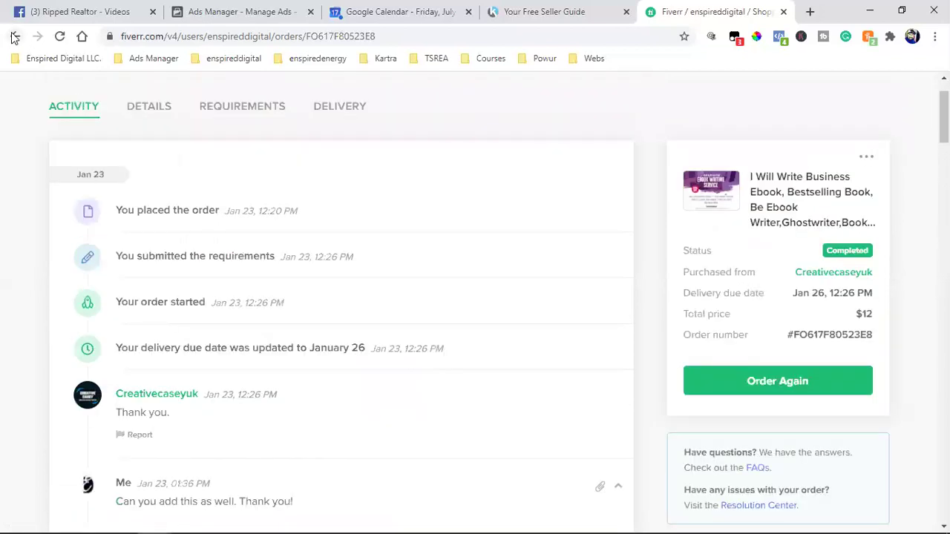
# Step: Review the completed online course ecover design order's activity, then return to Ripped Realtor's Facebook videos
pyautogui.click(13, 37)
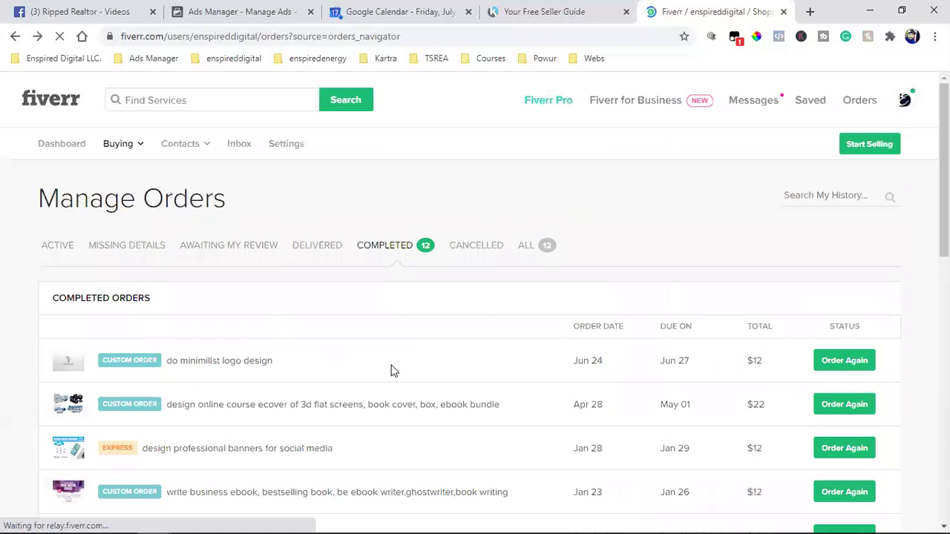
pyautogui.scroll(-2, 397, 360)
pyautogui.click(479, 271)
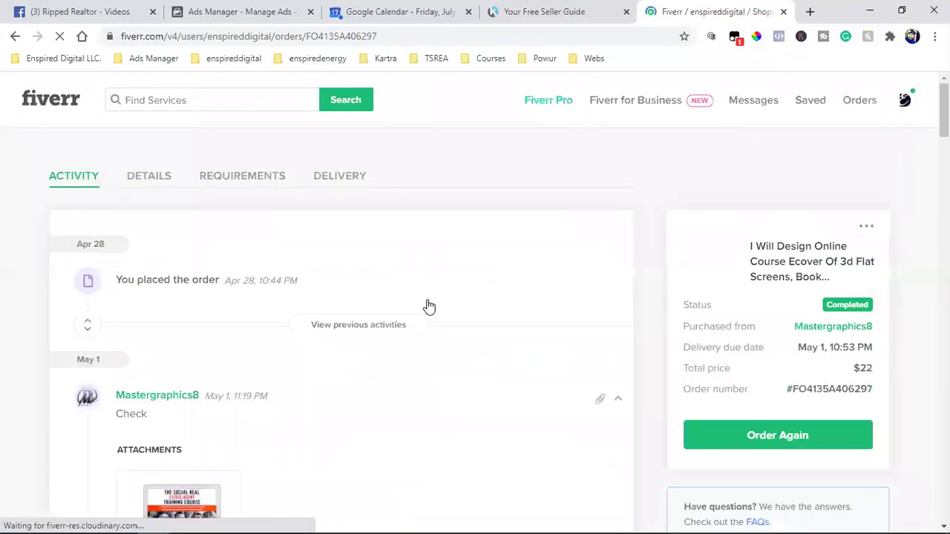
pyautogui.scroll(-2, 445, 314)
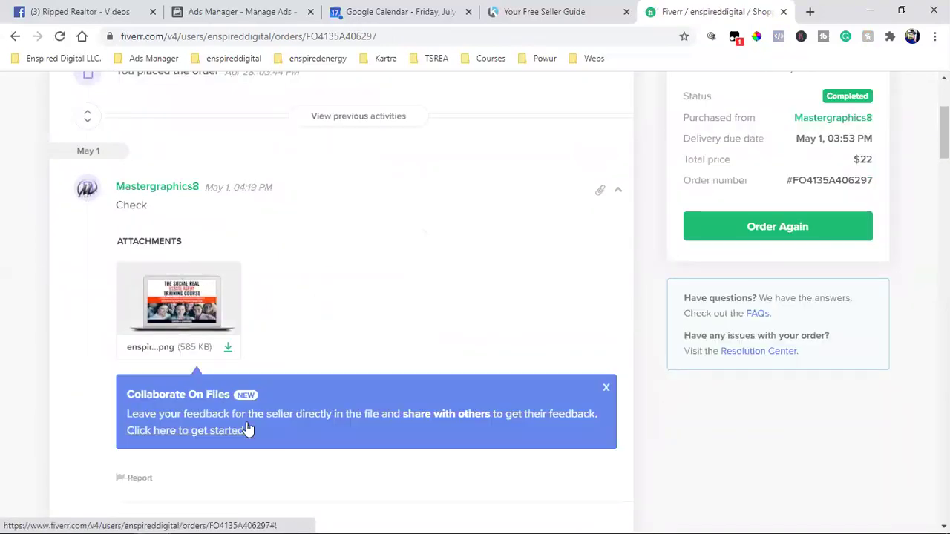
pyautogui.scroll(-2, 186, 293)
pyautogui.scroll(-7, 299, 322)
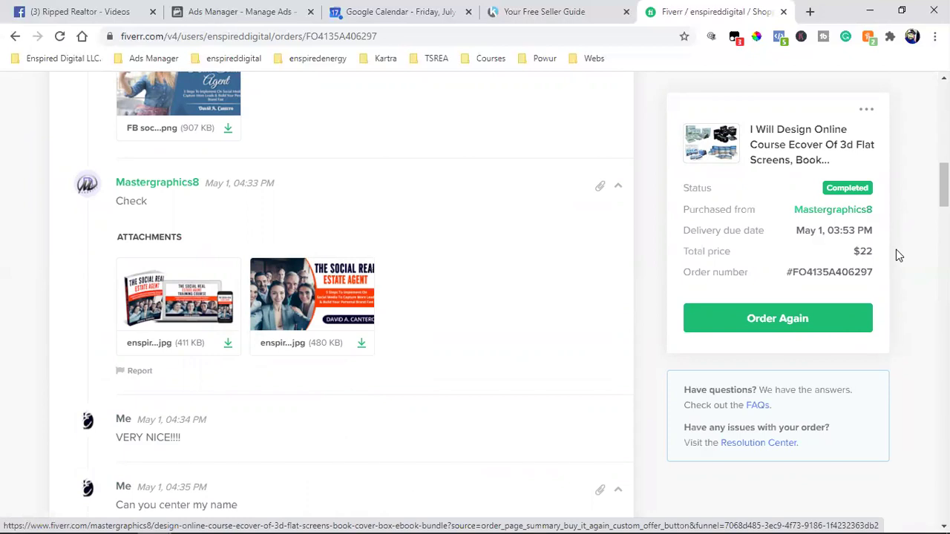
pyautogui.scroll(-5, 896, 254)
pyautogui.scroll(-2, 896, 255)
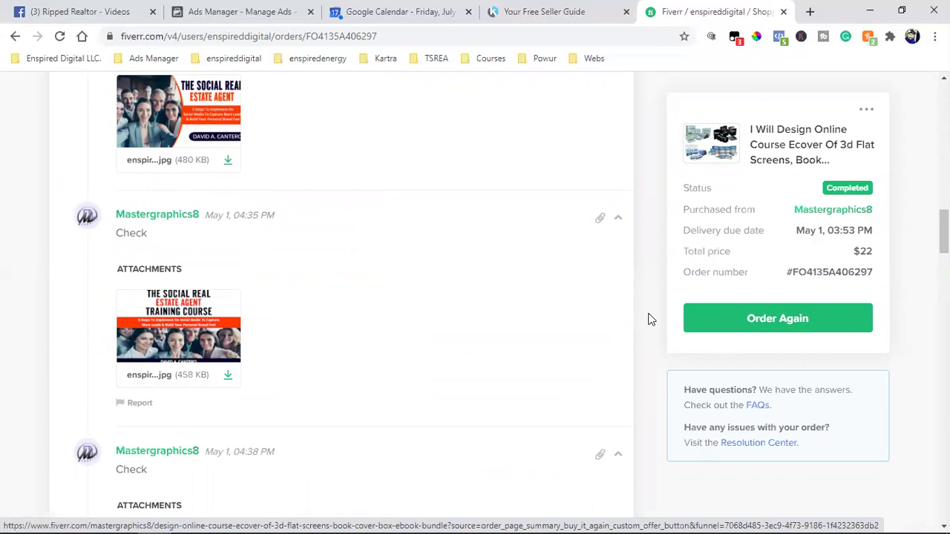
pyautogui.scroll(-4, 740, 284)
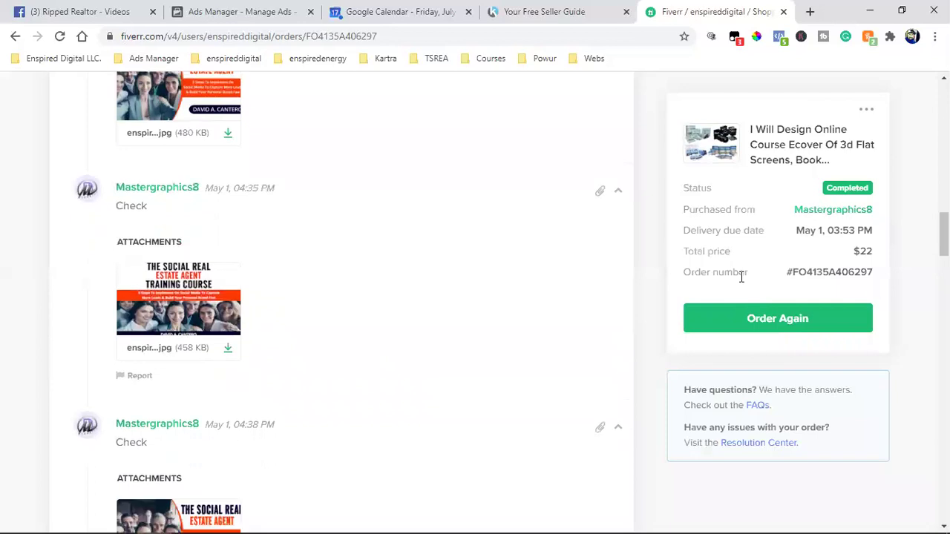
pyautogui.scroll(-7, 739, 286)
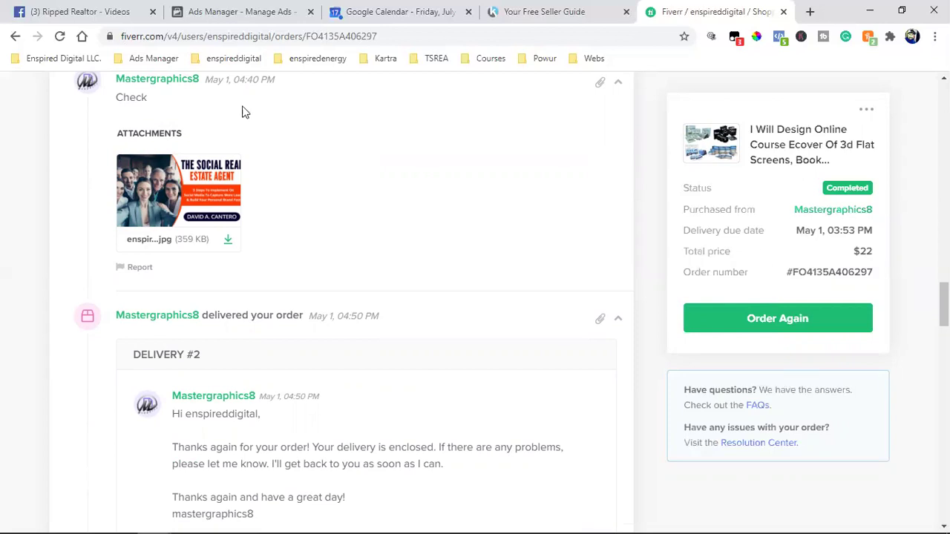
pyautogui.click(89, 12)
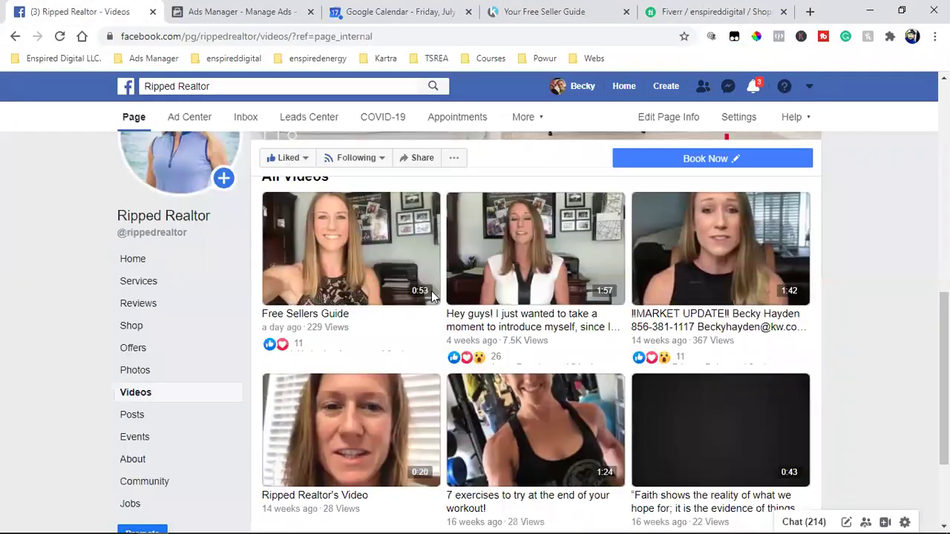
# Step: Open and pause Ripped Realtor's introduction video
pyautogui.click(528, 259)
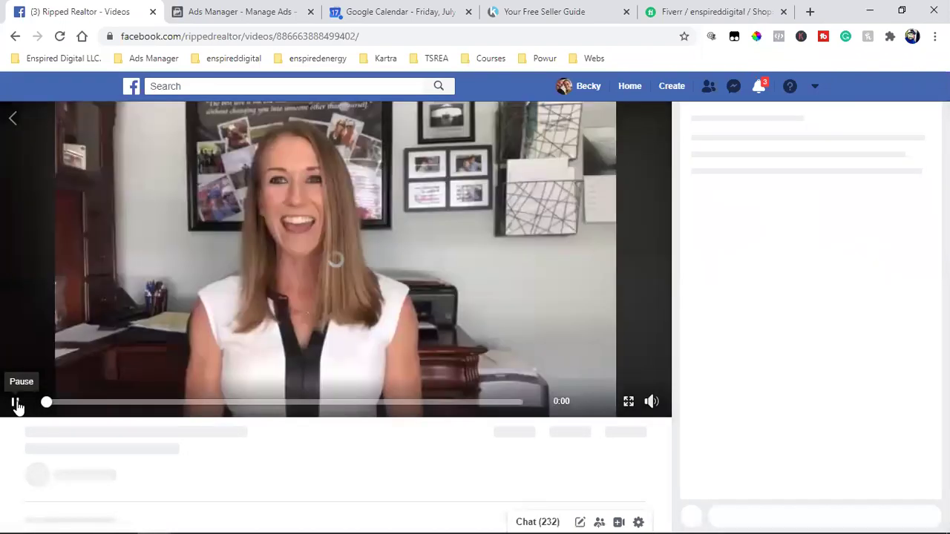
pyautogui.click(194, 366)
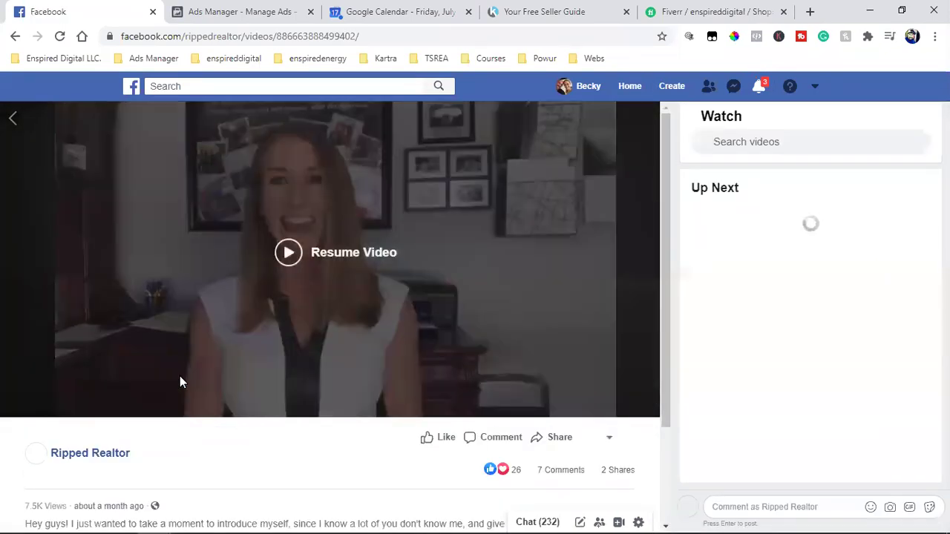
pyautogui.scroll(-1, 286, 372)
pyautogui.scroll(-3, 287, 379)
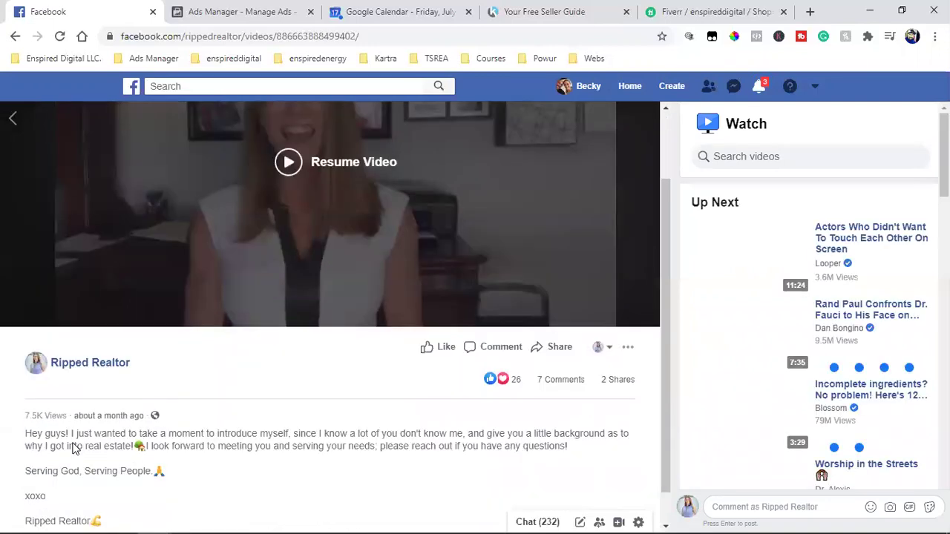
# Step: Highlight the video's 7.5K view count, then move to the Your Free Seller Guide page
pyautogui.doubleClick(33, 394)
pyautogui.doubleClick(32, 377)
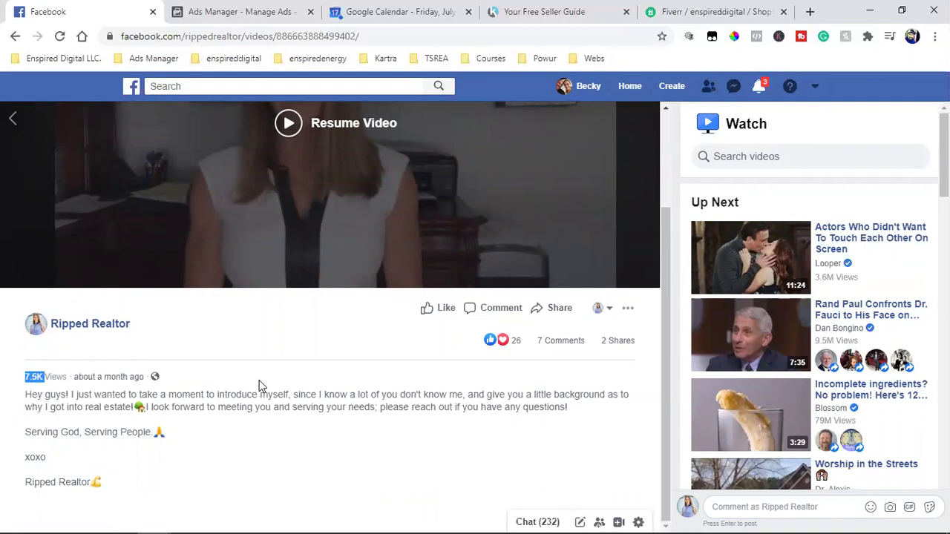
pyautogui.scroll(2, 259, 380)
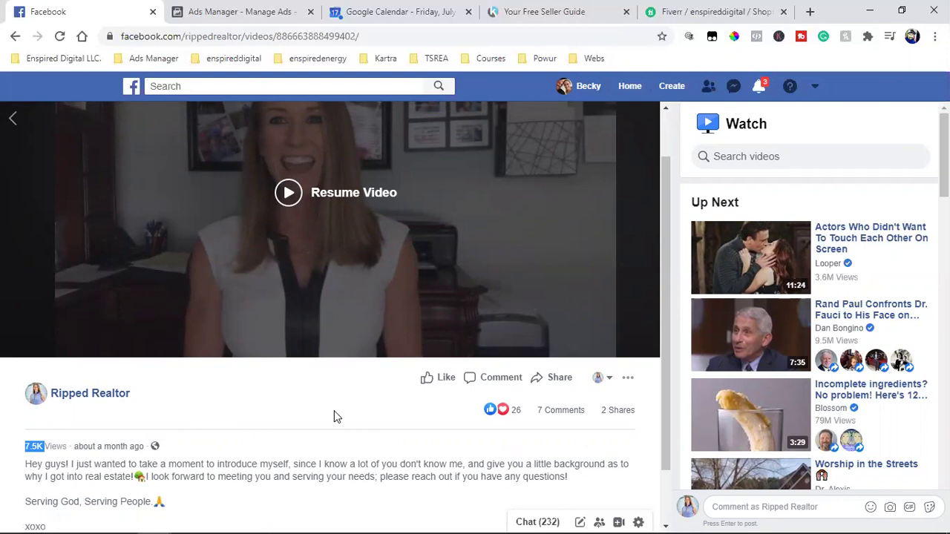
pyautogui.click(544, 11)
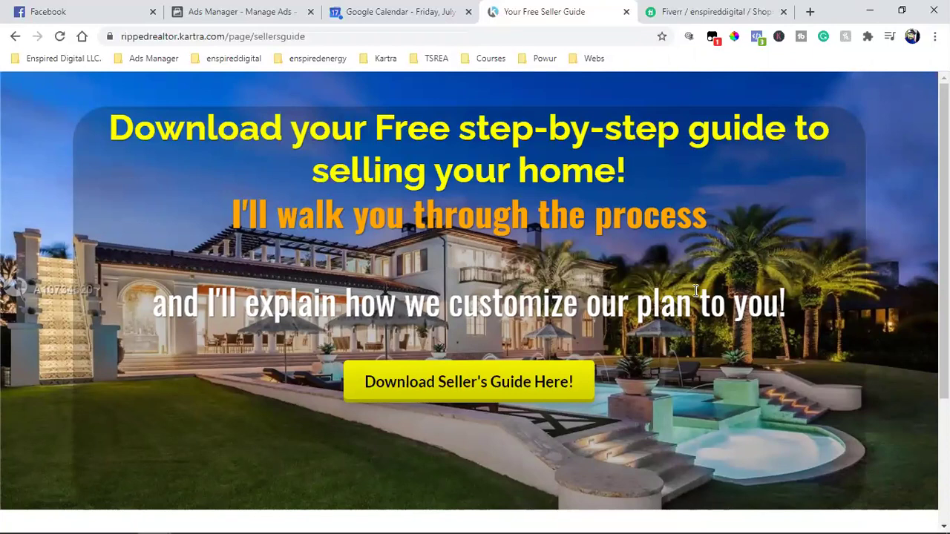
pyautogui.click(510, 384)
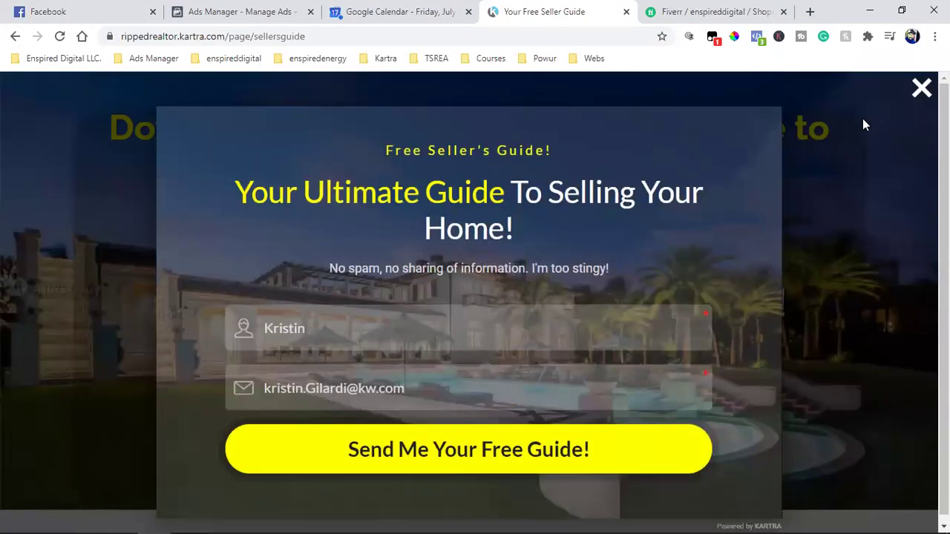
pyautogui.click(862, 121)
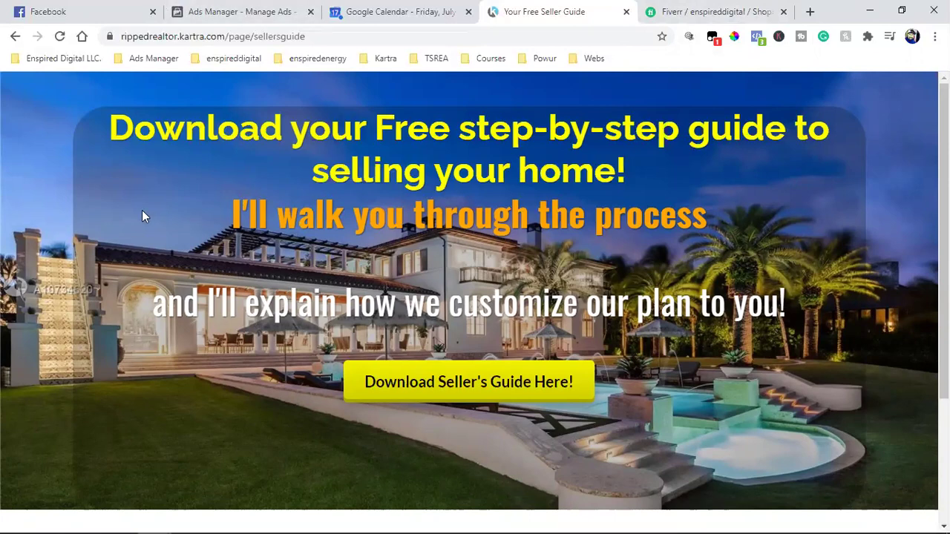
pyautogui.scroll(-3, 473, 329)
pyautogui.scroll(3, 408, 120)
pyautogui.scroll(-3, 729, 345)
pyautogui.scroll(3, 729, 348)
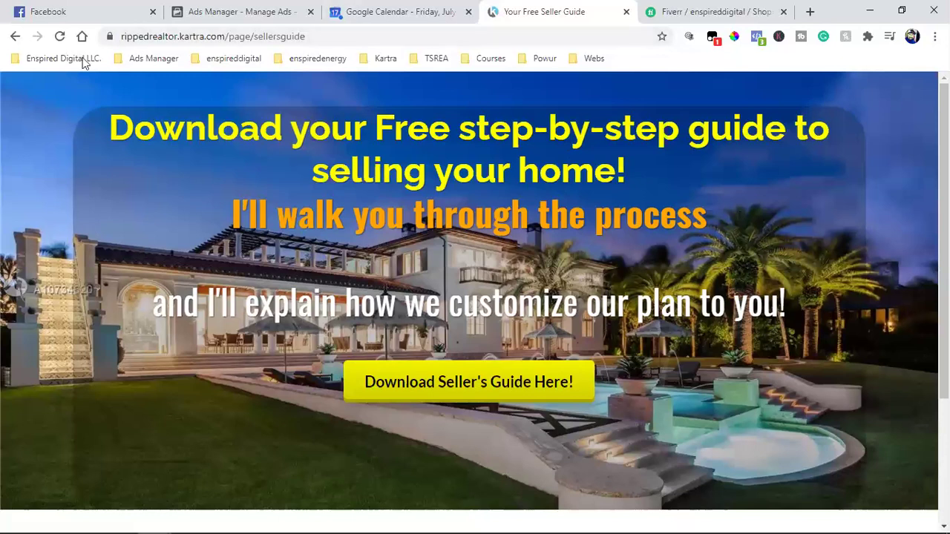
# Step: Reload the seller guide page and Google 'facebook pixel helper' in a new tab
pyautogui.click(59, 36)
pyautogui.click(811, 11)
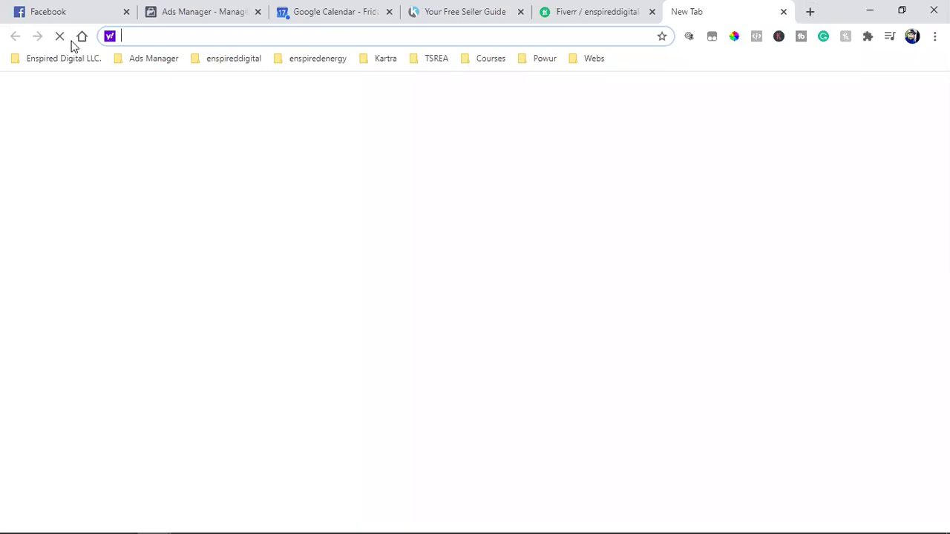
pyautogui.click(80, 37)
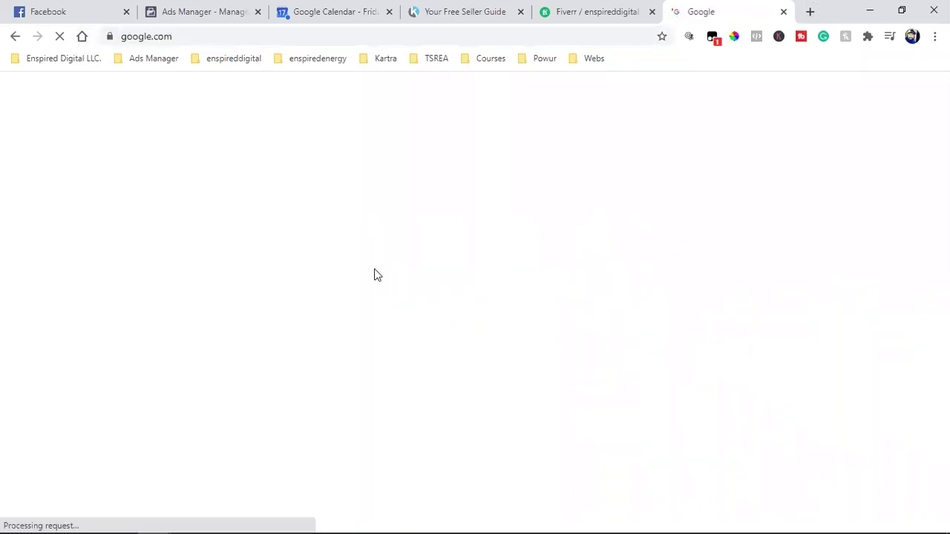
pyautogui.write('faceb')
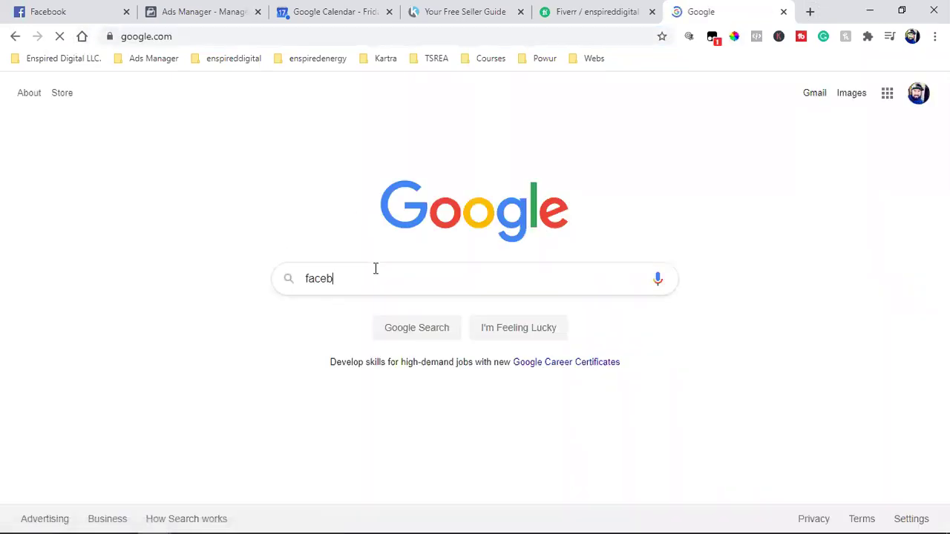
pyautogui.write('ook pixel')
pyautogui.click(434, 331)
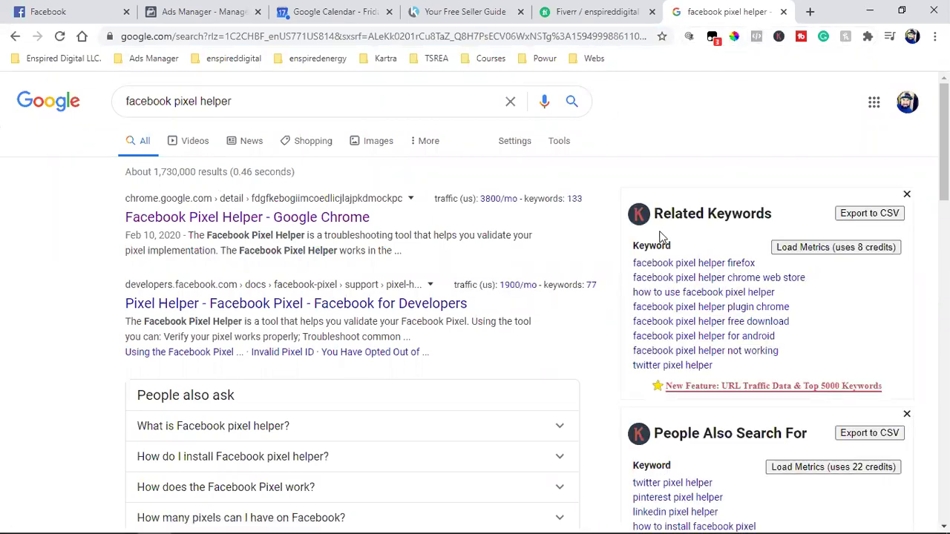
pyautogui.click(756, 36)
# Step: Dismiss the pixel report and open the Facebook Pixel Helper Chrome Web Store listing
pyautogui.moveTo(513, 109); pyautogui.dragTo(620, 114)
pyautogui.click(654, 164)
pyautogui.click(187, 218)
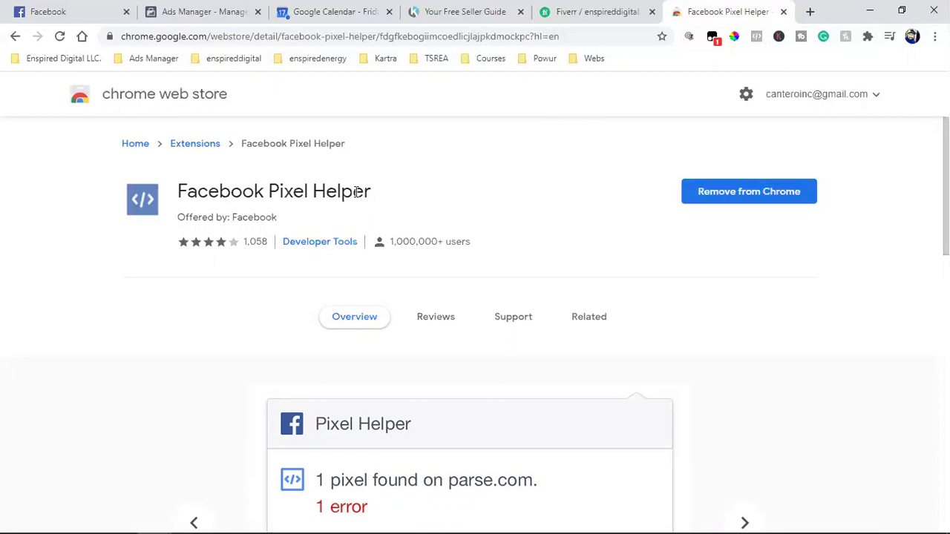
pyautogui.doubleClick(250, 191)
pyautogui.click(250, 191)
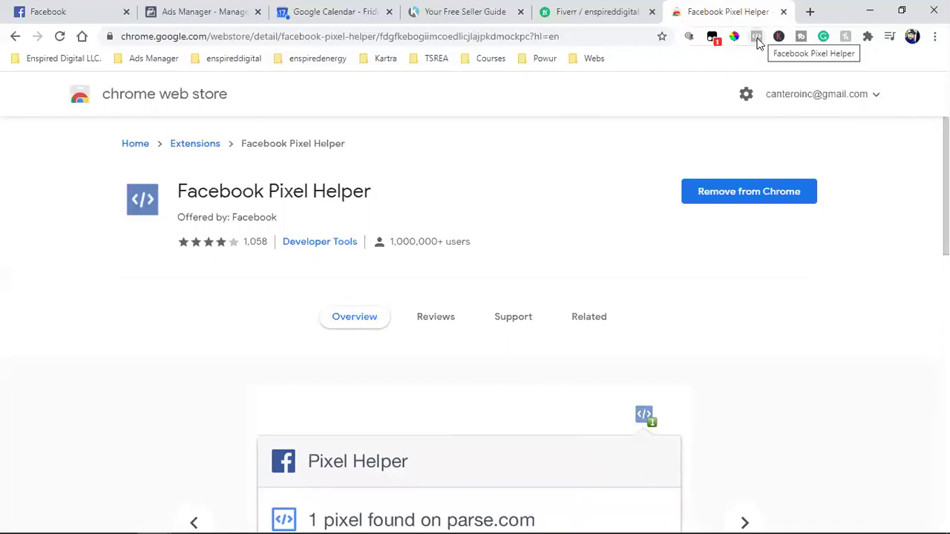
# Step: Verify Pixel Helper shows one pixel firing PageView on the seller guide, then go back to Facebook
pyautogui.click(434, 9)
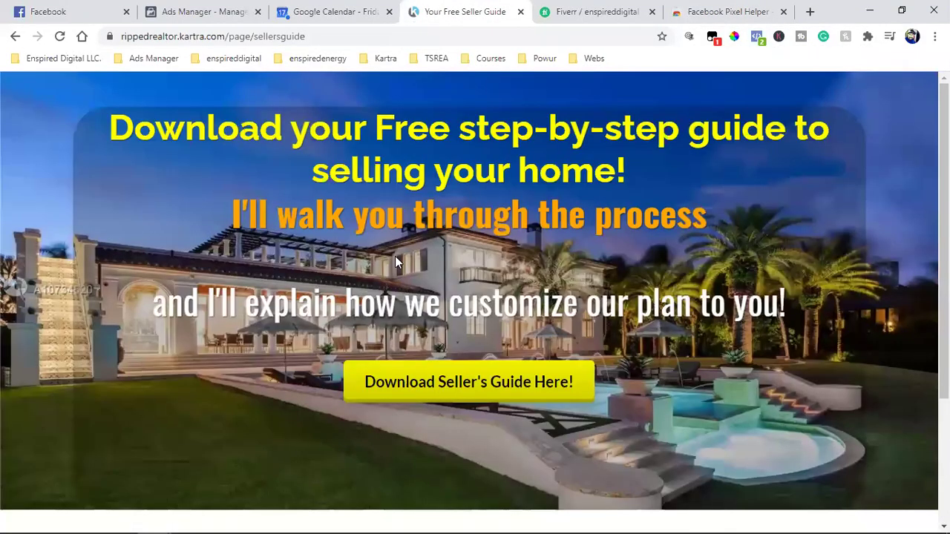
pyautogui.scroll(-1, 445, 334)
pyautogui.scroll(1, 450, 428)
pyautogui.scroll(-1, 450, 428)
pyautogui.scroll(1, 450, 371)
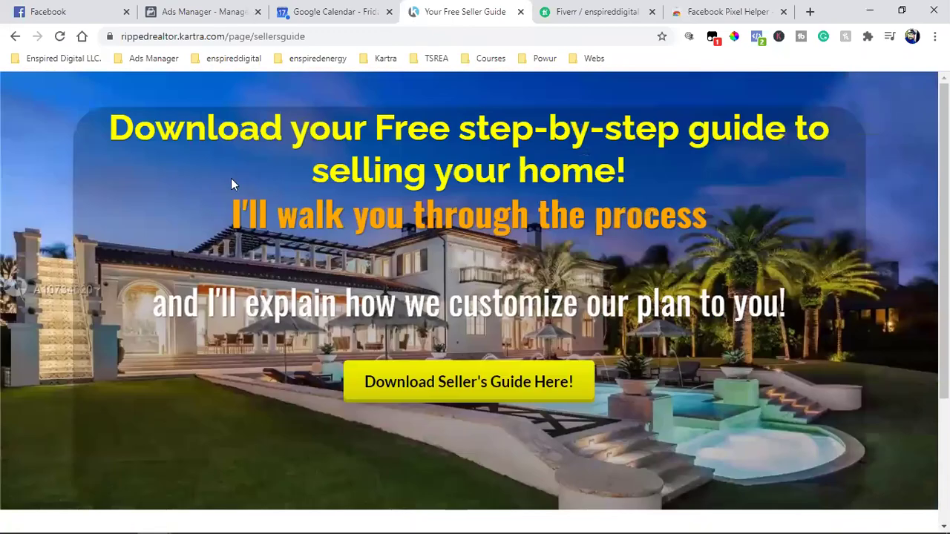
pyautogui.click(758, 38)
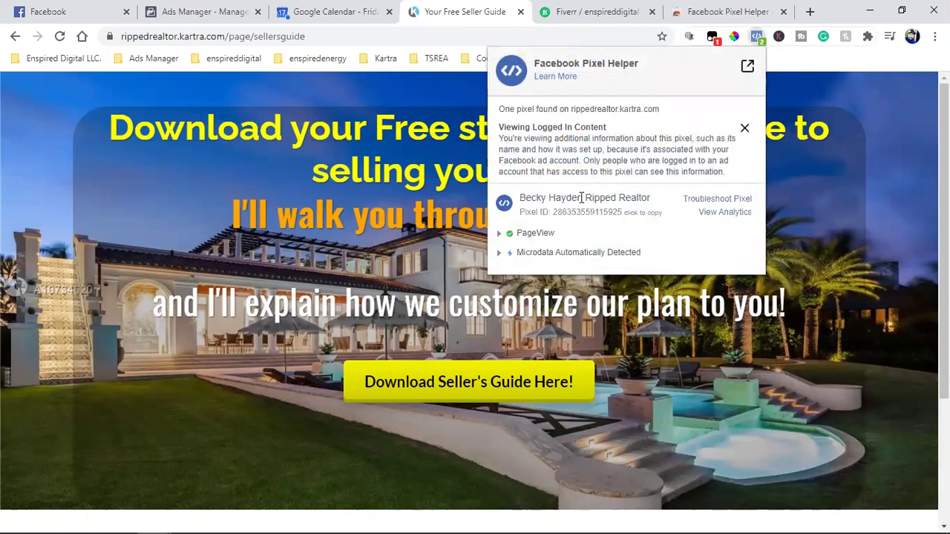
pyautogui.tripleClick(586, 198)
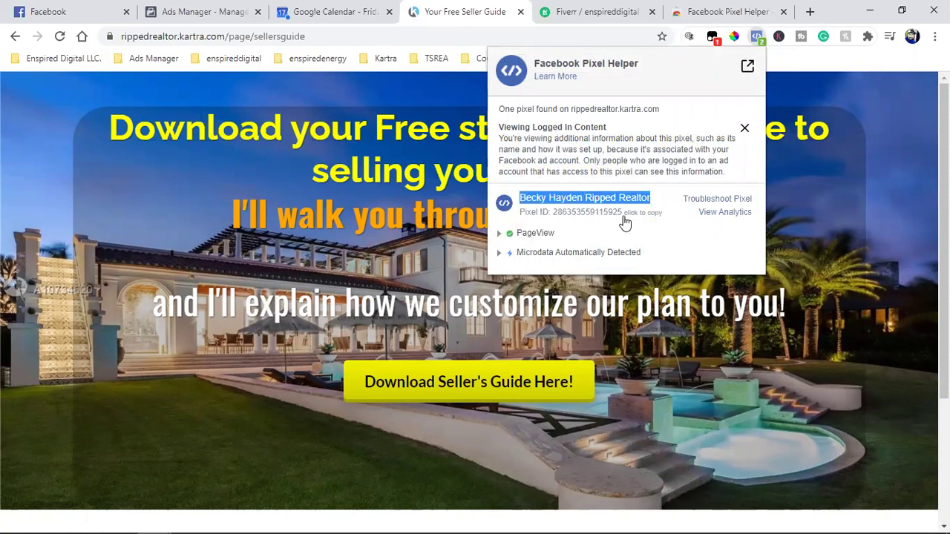
pyautogui.tripleClick(609, 197)
pyautogui.click(93, 9)
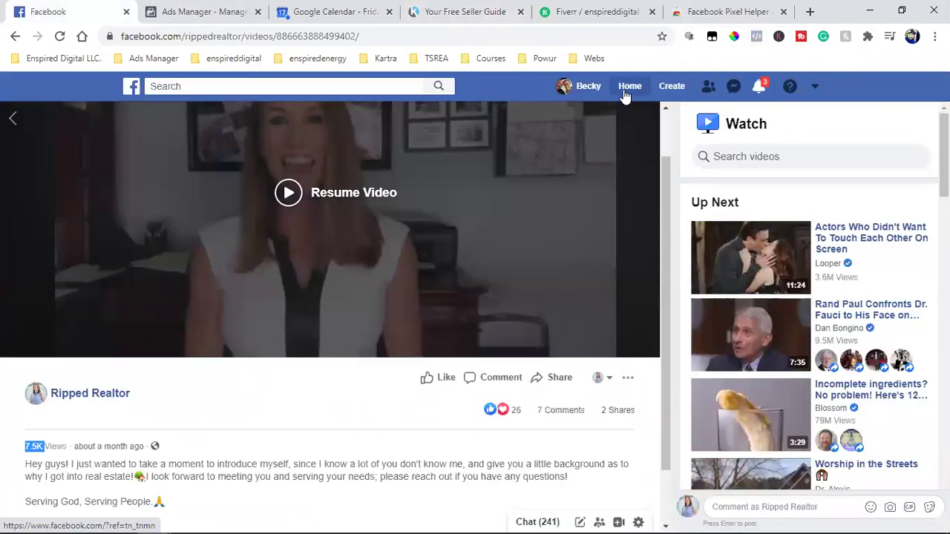
# Step: Scroll the News Feed to the Websites for Realtors ad and check Pixel Helper on Facebook
pyautogui.click(626, 90)
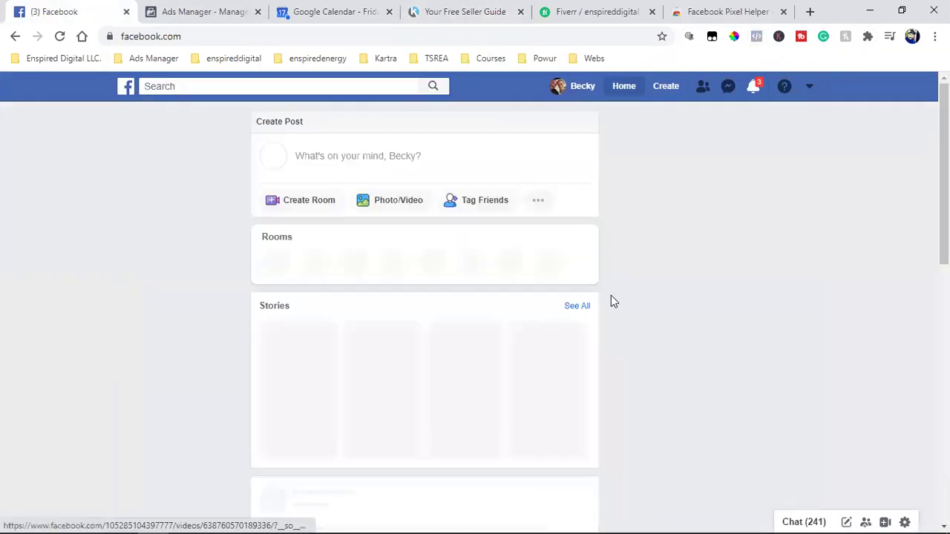
pyautogui.scroll(-1, 594, 311)
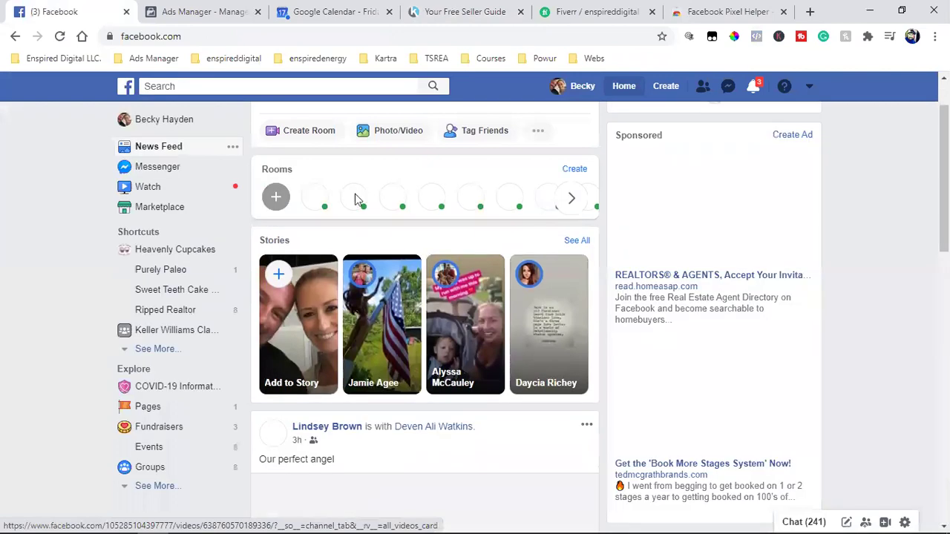
pyautogui.scroll(-4, 528, 312)
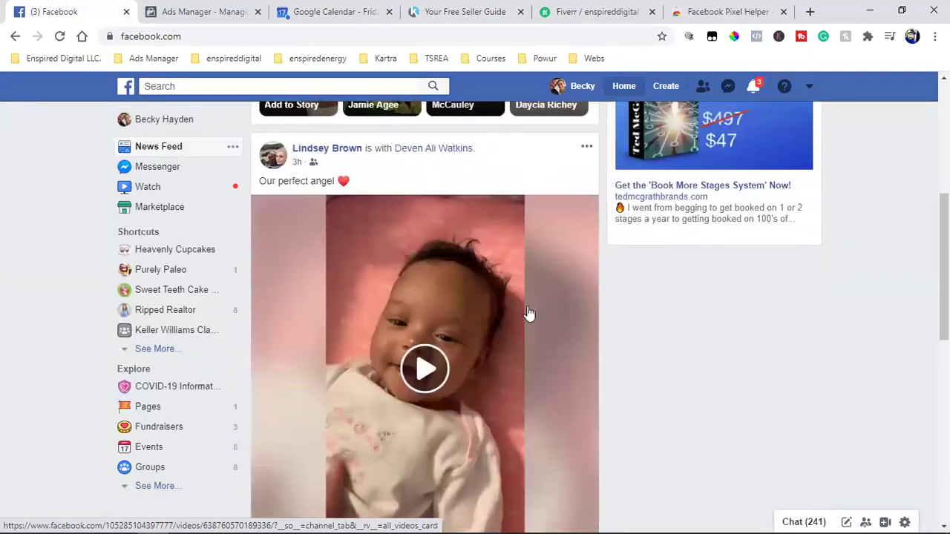
pyautogui.scroll(-7, 528, 313)
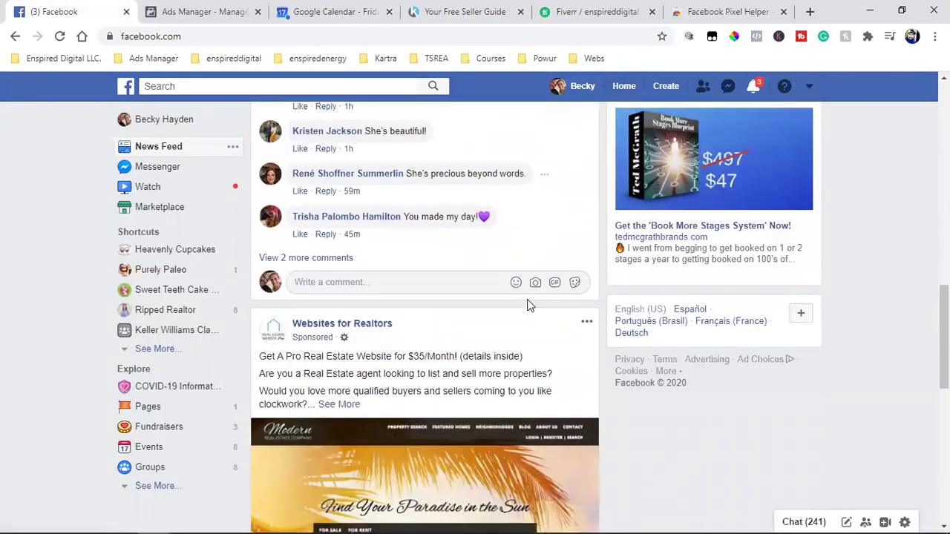
pyautogui.scroll(-2, 528, 304)
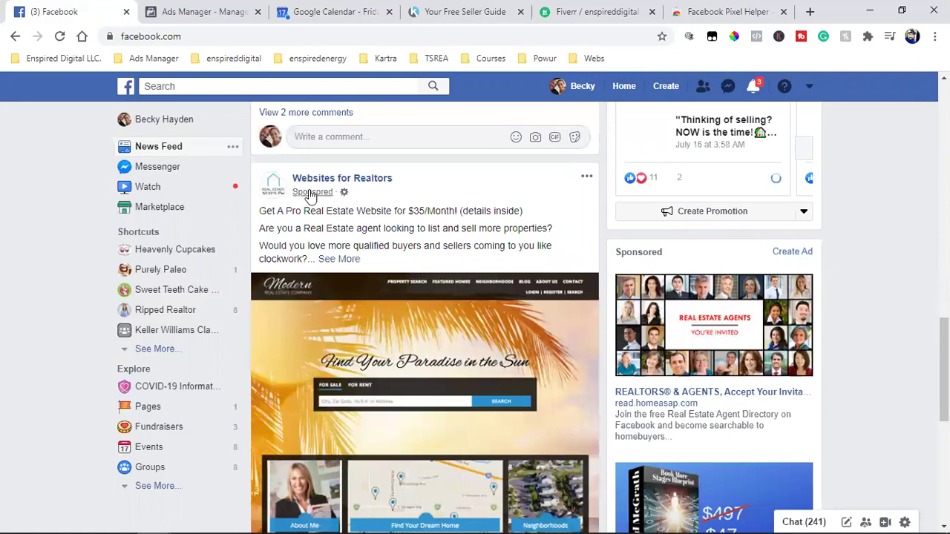
pyautogui.scroll(-1, 468, 274)
pyautogui.scroll(-1, 469, 277)
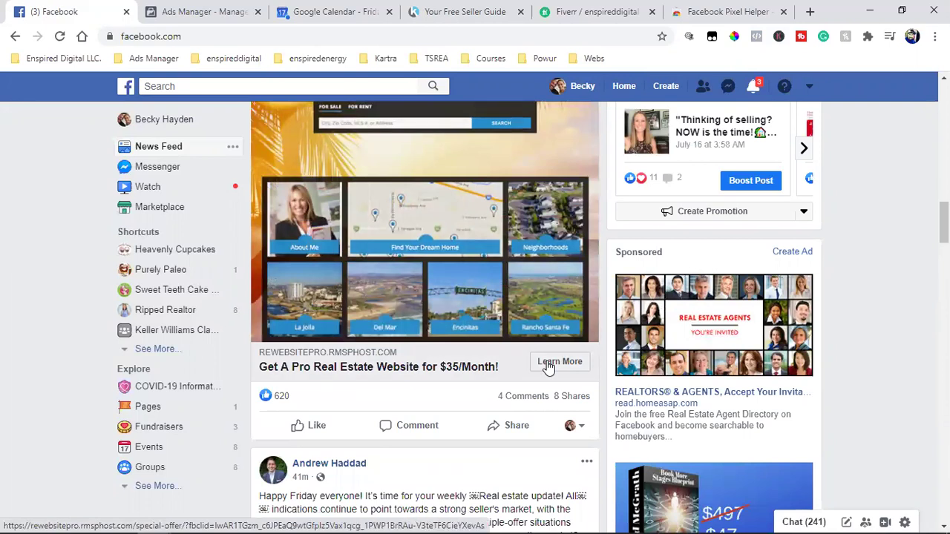
pyautogui.click(756, 41)
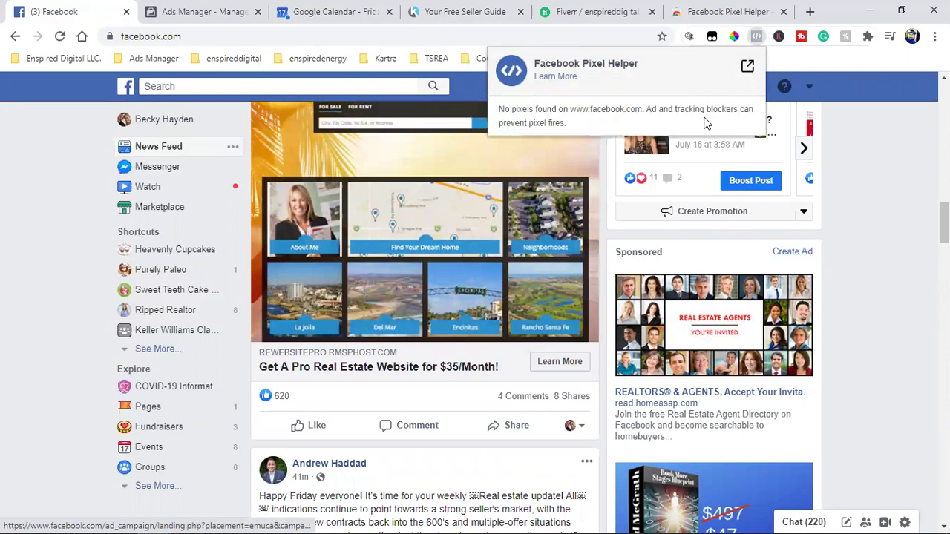
pyautogui.click(861, 190)
# Step: Open the Websites for Realtors ad's Learn More landing page
pyautogui.scroll(2, 566, 361)
pyautogui.scroll(-3, 564, 348)
pyautogui.click(571, 299)
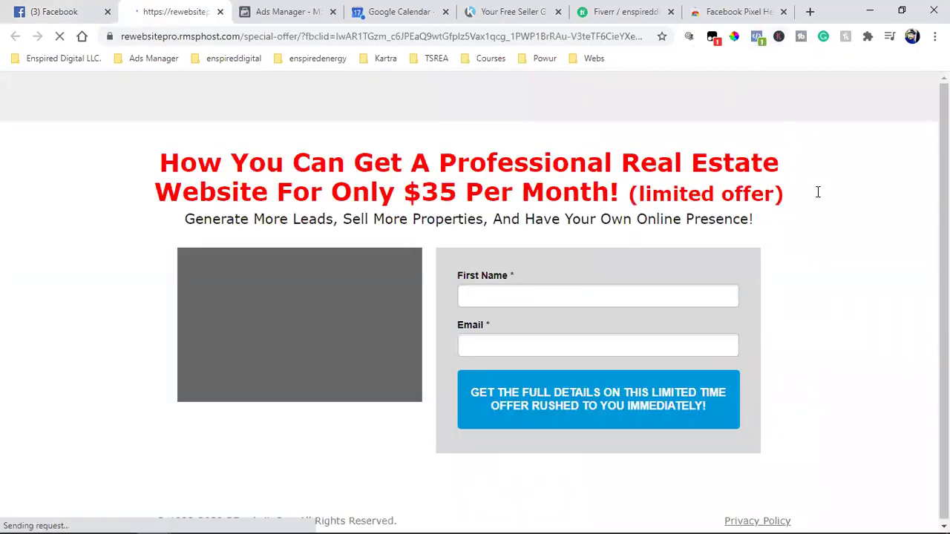
# Step: Confirm one pixel fires PageView on the REwebsitePro landing page, then close that tab
pyautogui.click(757, 37)
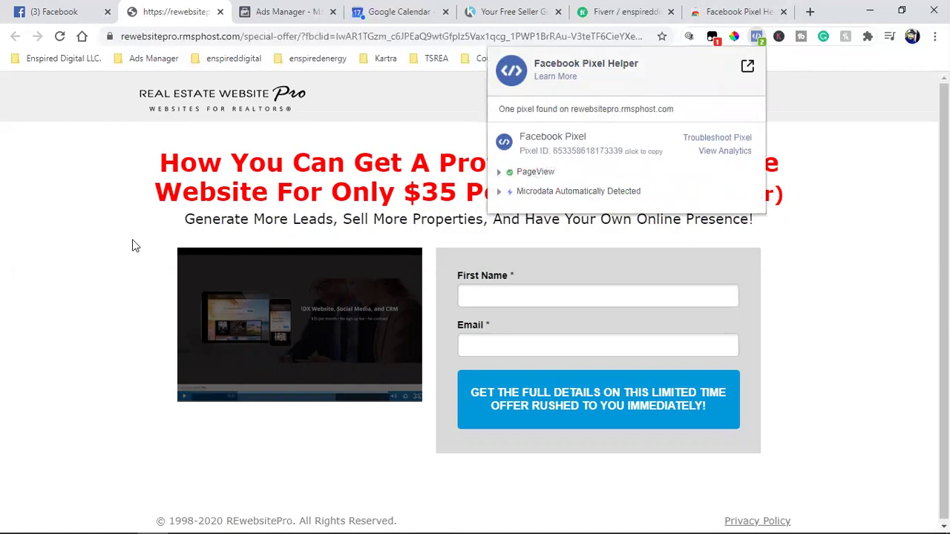
pyautogui.click(77, 219)
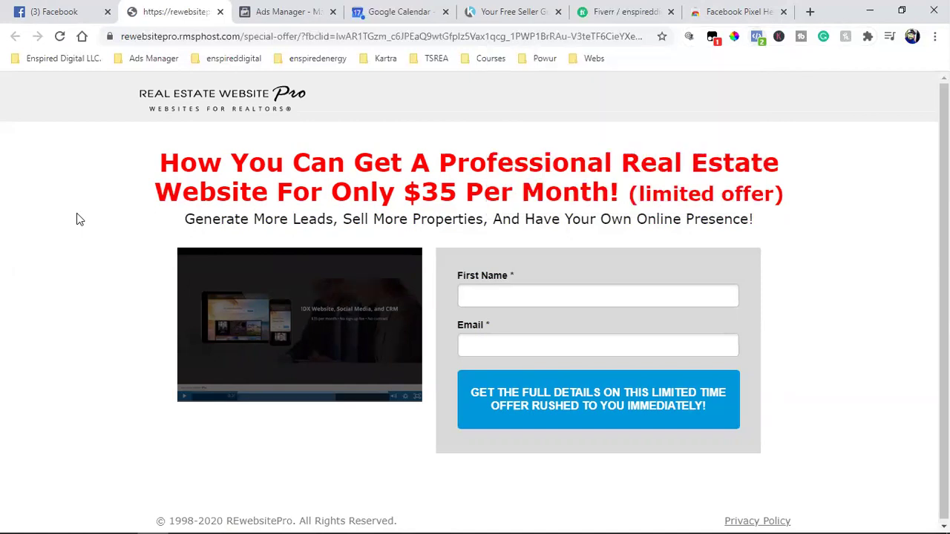
pyautogui.click(64, 9)
pyautogui.scroll(4, 428, 224)
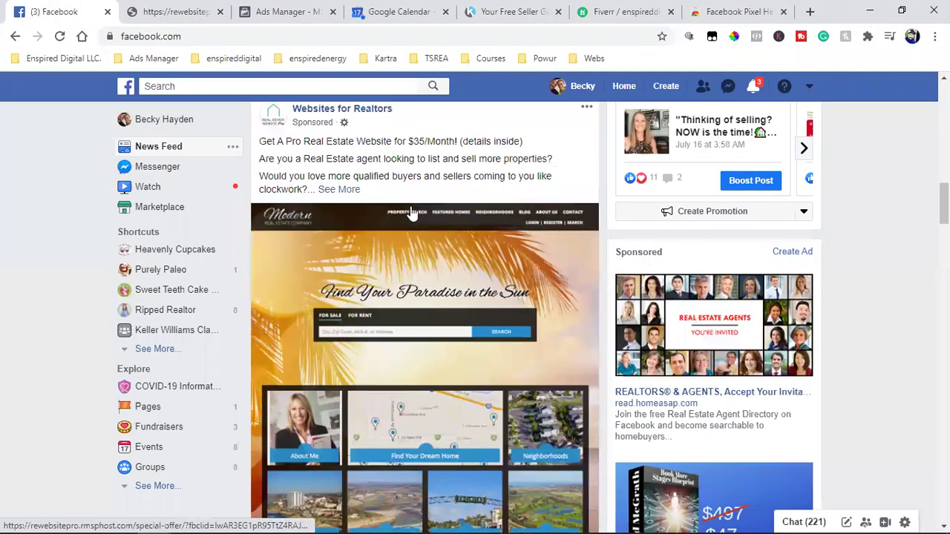
pyautogui.scroll(-3, 544, 281)
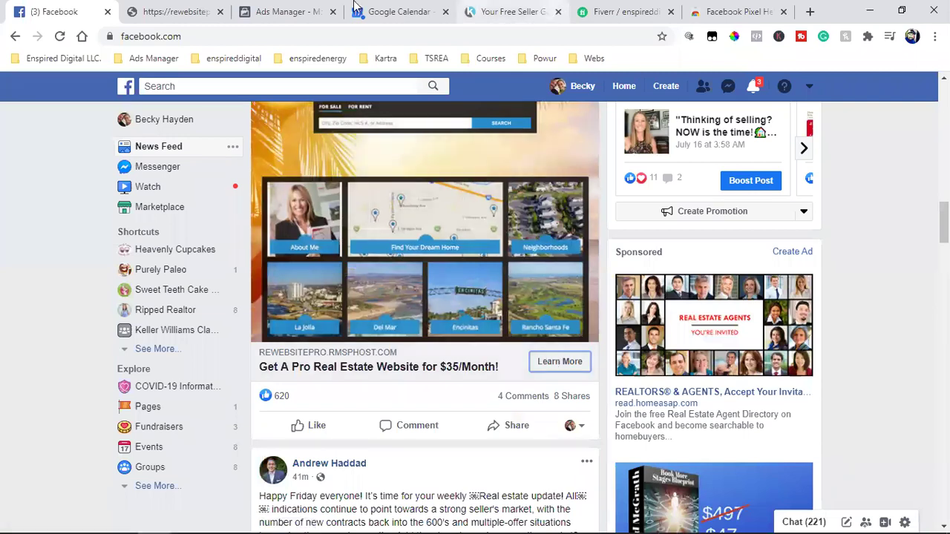
pyautogui.click(163, 9)
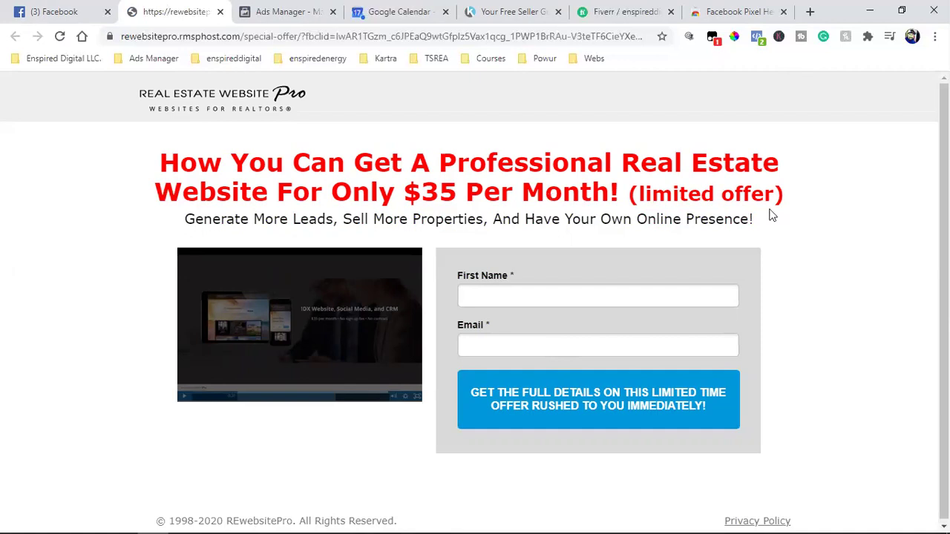
pyautogui.click(220, 11)
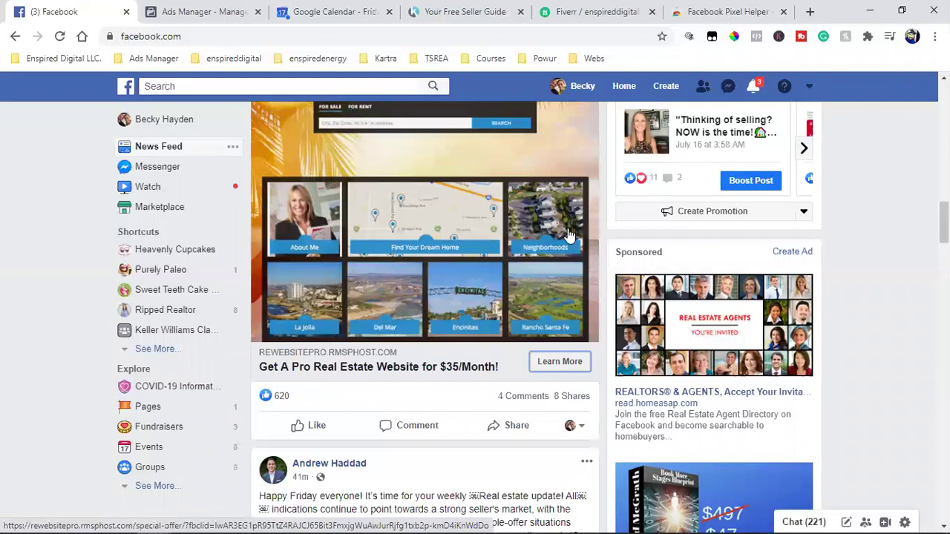
# Step: Reopen the $35-per-month REwebsitePro offer from the ad and recheck its PageView pixel
pyautogui.click(559, 362)
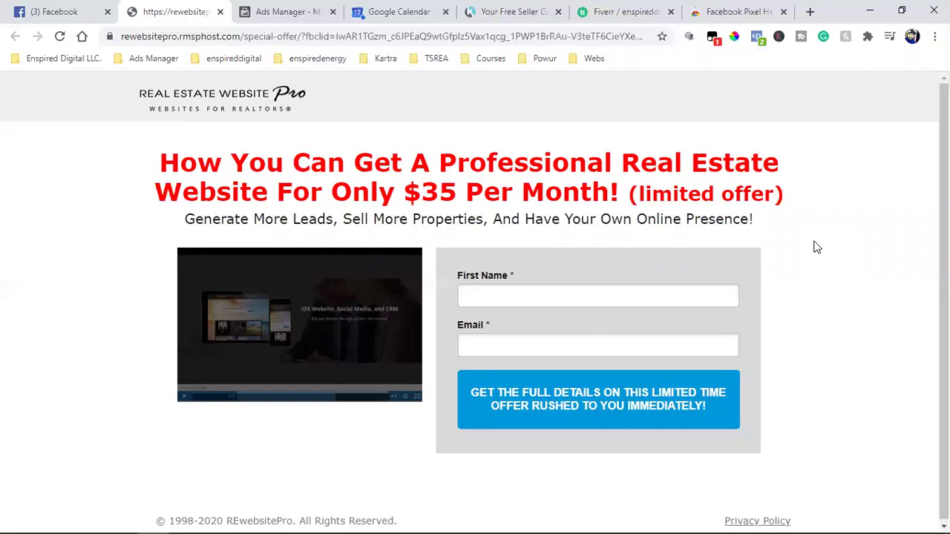
pyautogui.click(757, 36)
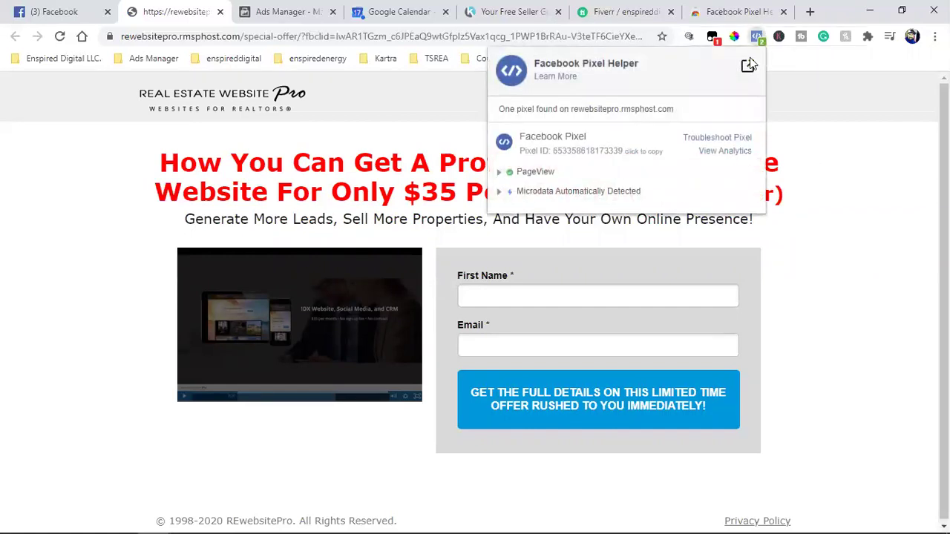
pyautogui.click(836, 264)
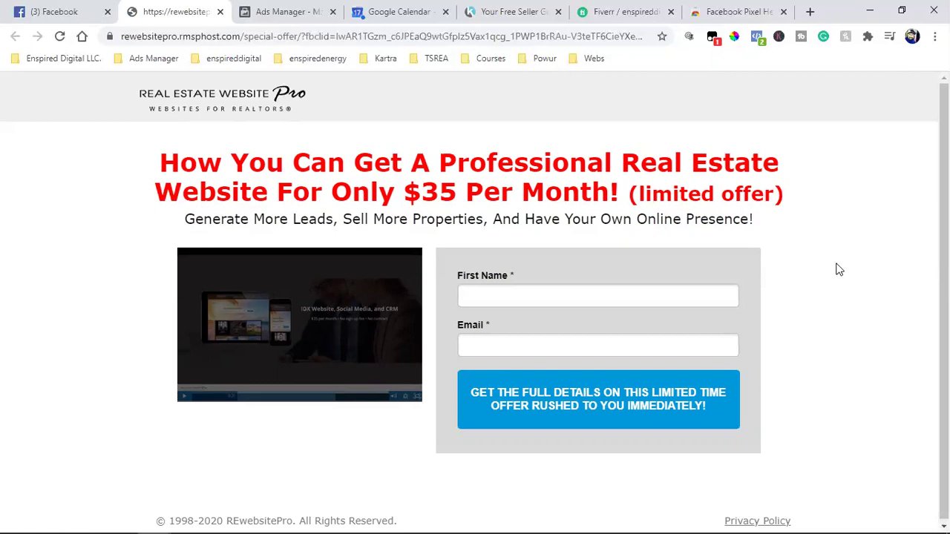
# Step: Close the seller guide signup popup and confirm the pixel fires PageView on the opt-in page
pyautogui.click(475, 8)
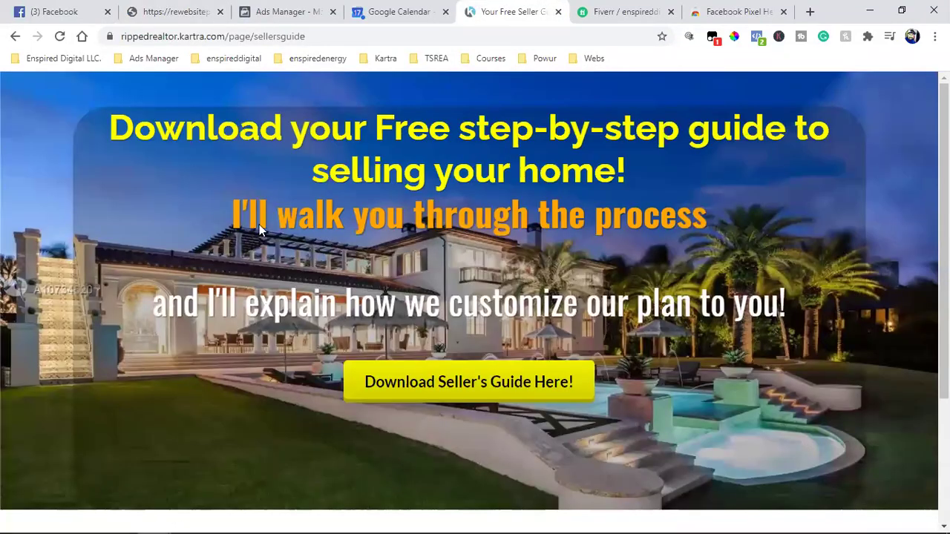
pyautogui.click(445, 368)
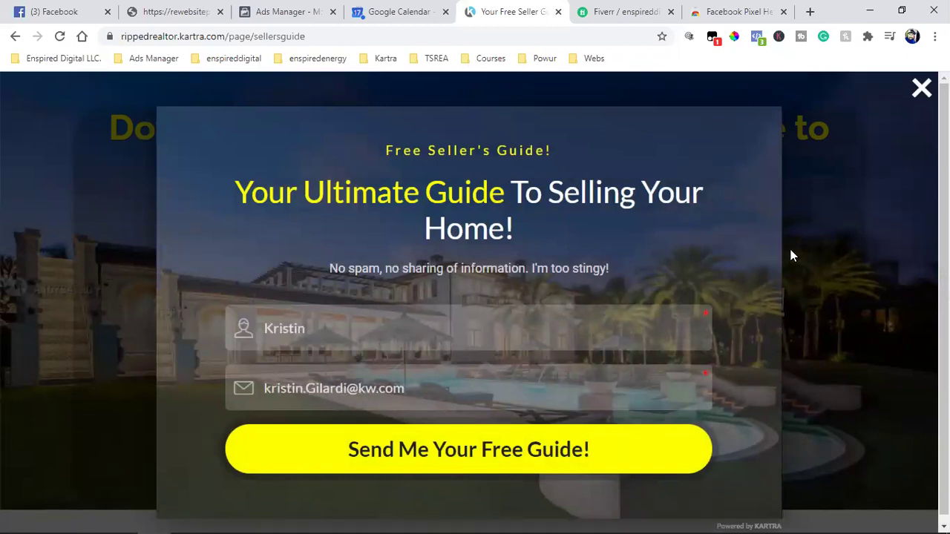
pyautogui.click(825, 245)
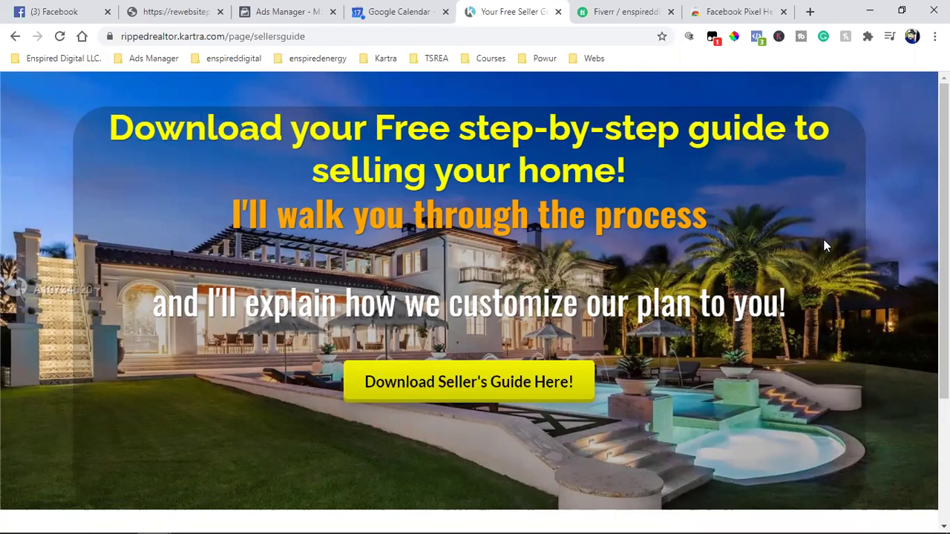
pyautogui.click(757, 36)
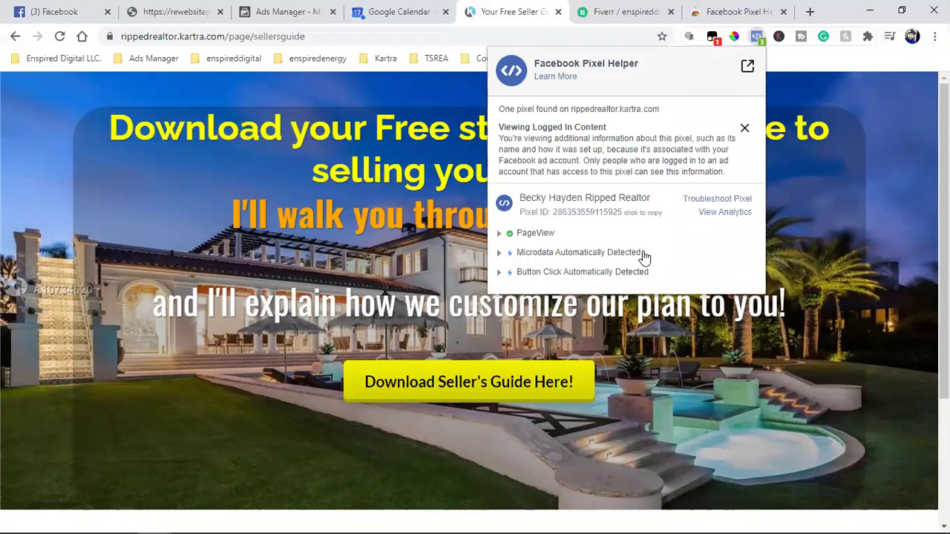
pyautogui.click(837, 215)
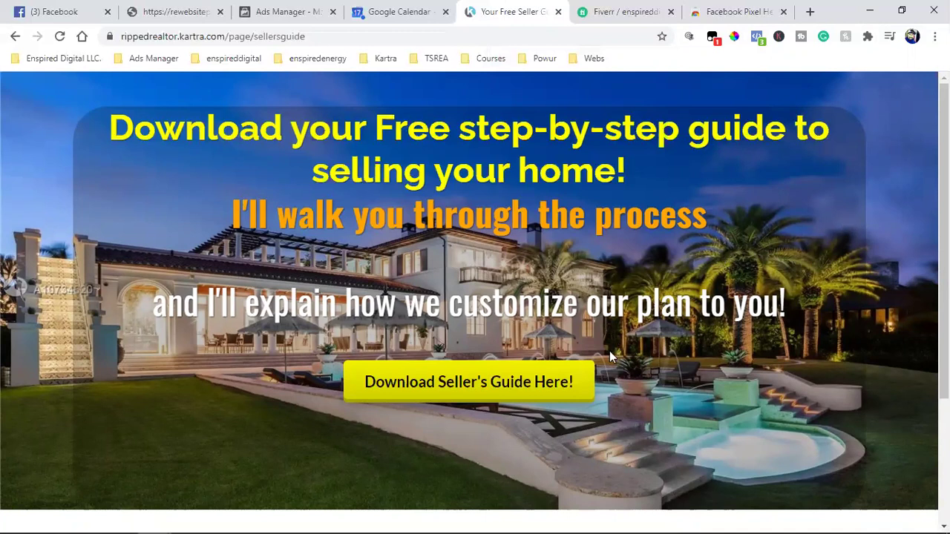
# Step: Copy the RR Seller Guide Thank You page's direct link from Kartra, then return to the opt-in window
pyautogui.moveTo(162, 519)
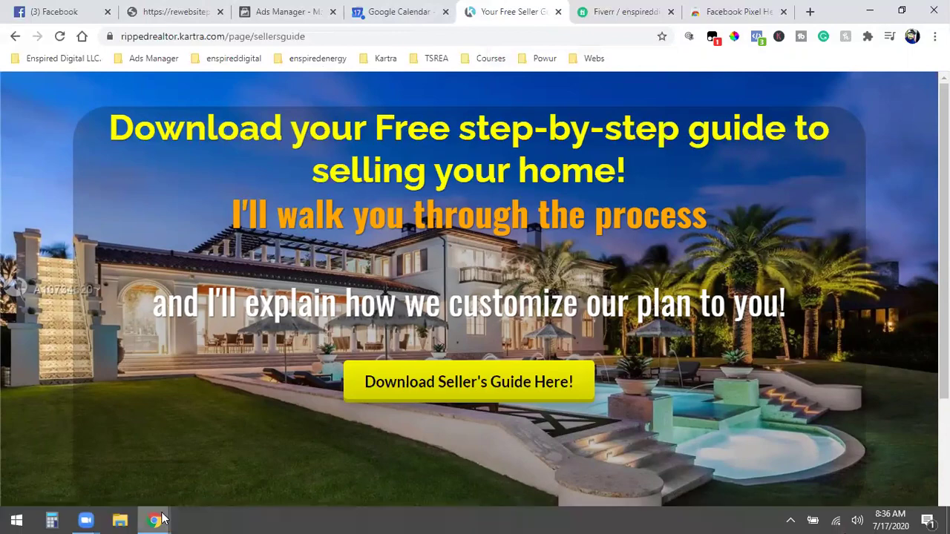
pyautogui.click(197, 455)
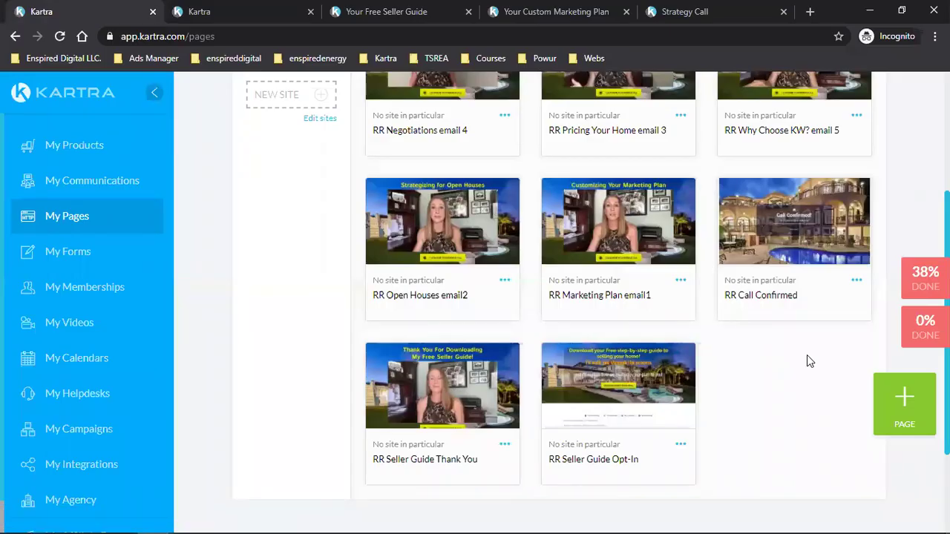
pyautogui.click(506, 446)
pyautogui.click(564, 421)
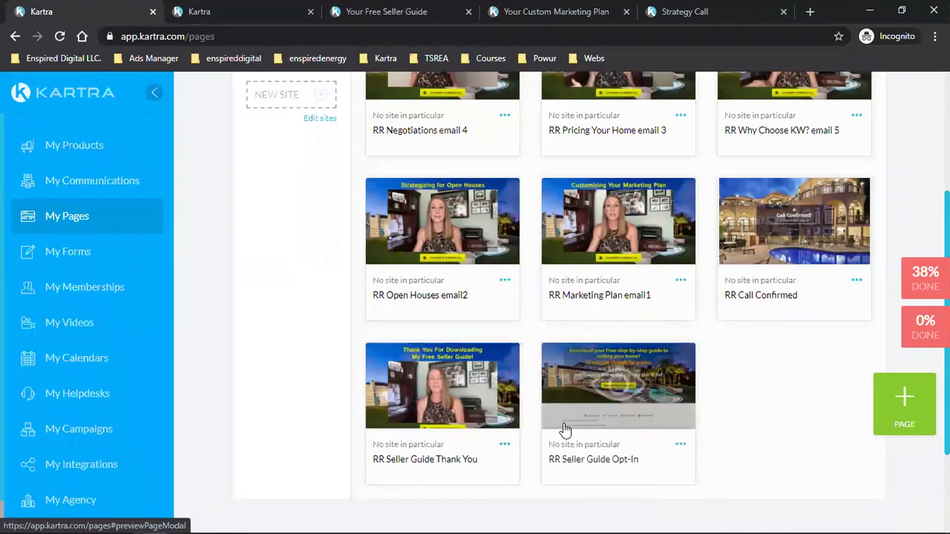
pyautogui.click(393, 266)
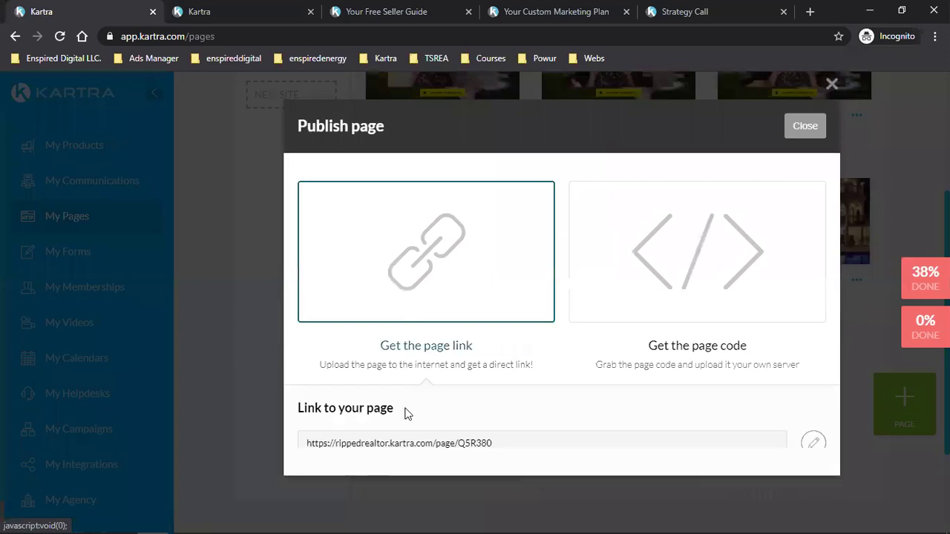
pyautogui.click(393, 443)
pyautogui.hotkey('ctrl', 'c')
pyautogui.rightClick(393, 443)
pyautogui.click(406, 451)
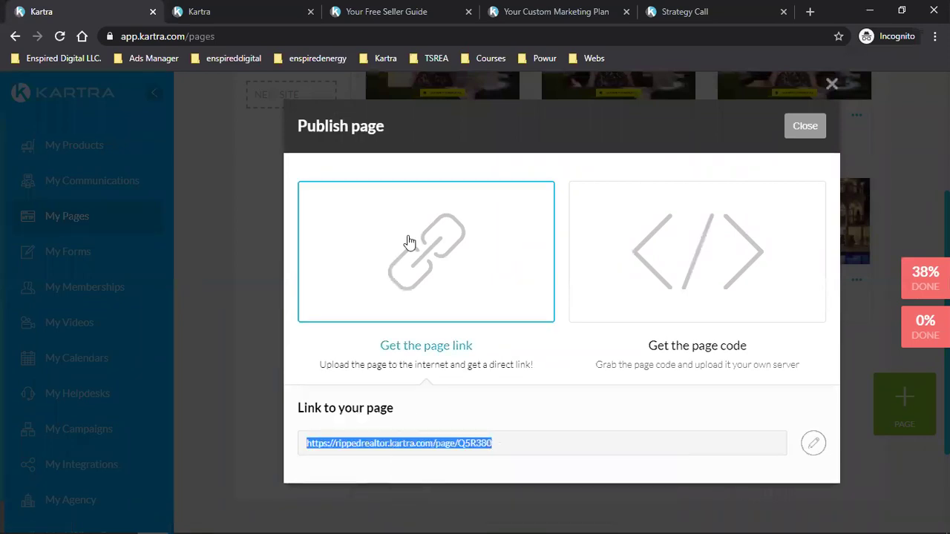
pyautogui.moveTo(279, 518)
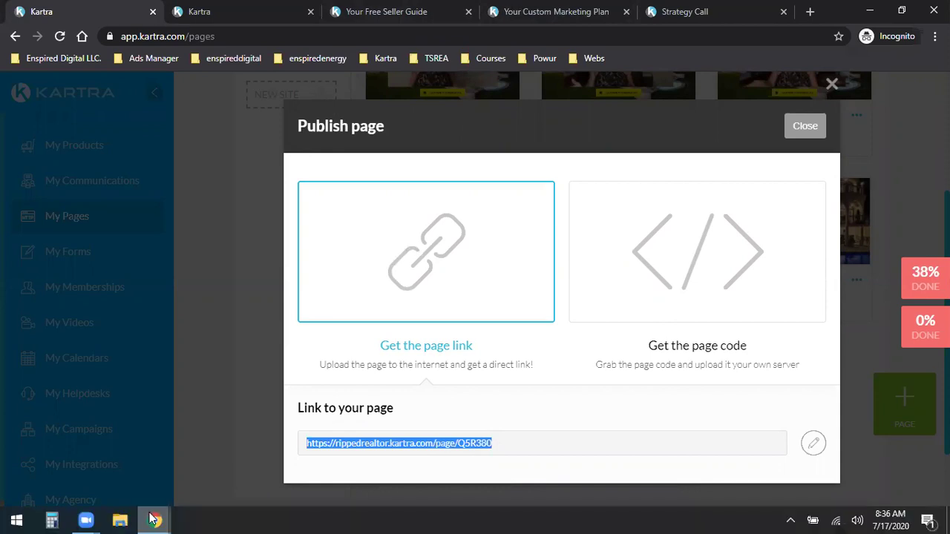
pyautogui.moveTo(153, 519)
pyautogui.click(74, 456)
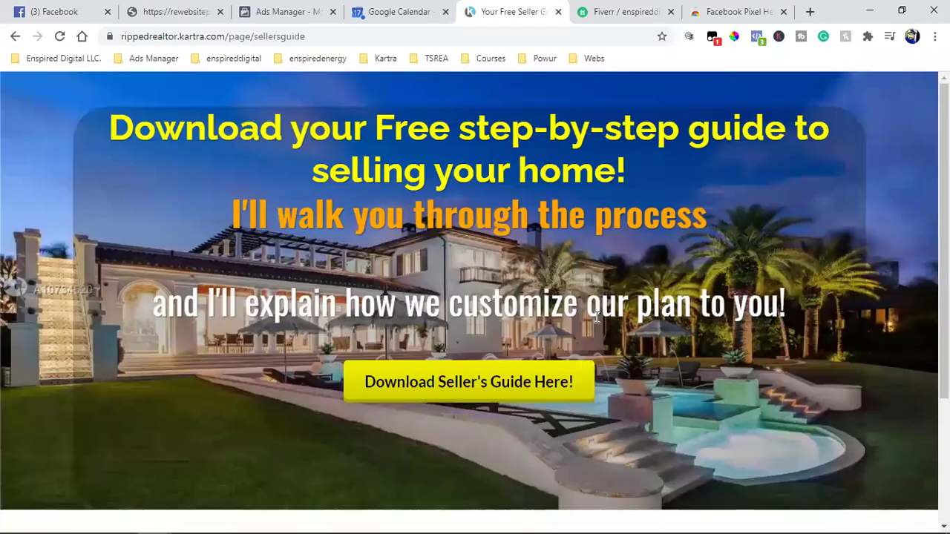
# Step: Paste the copied thank-you page link into the Pixel Helper tab's address bar and load it
pyautogui.click(471, 378)
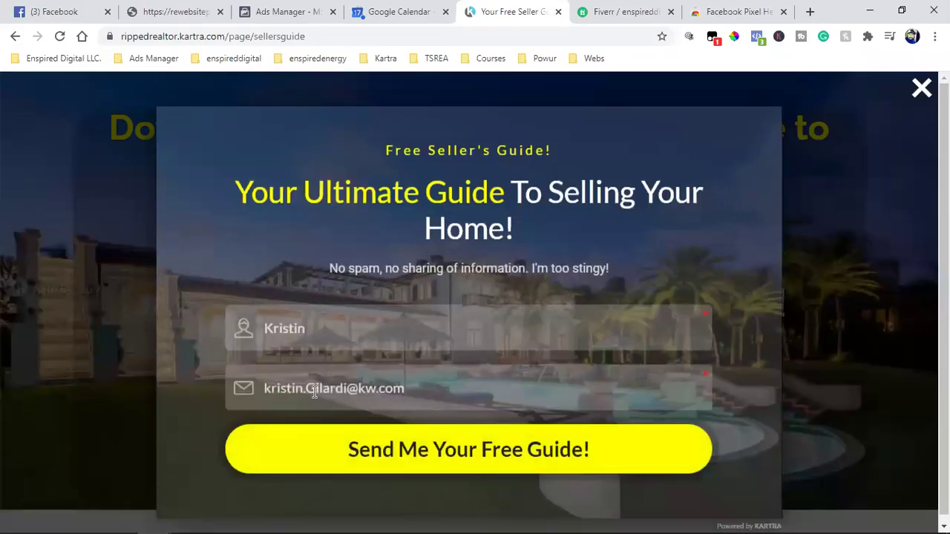
pyautogui.click(613, 13)
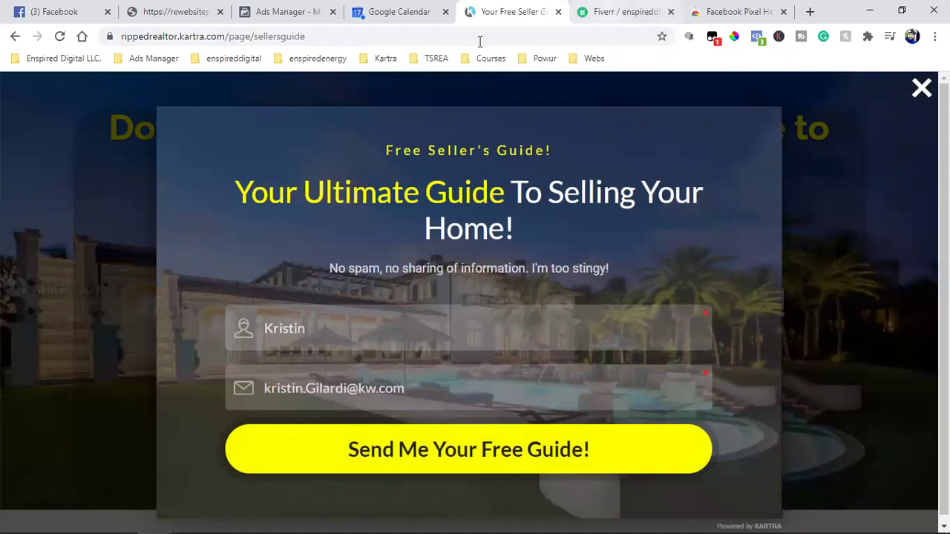
pyautogui.click(463, 37)
pyautogui.click(757, 9)
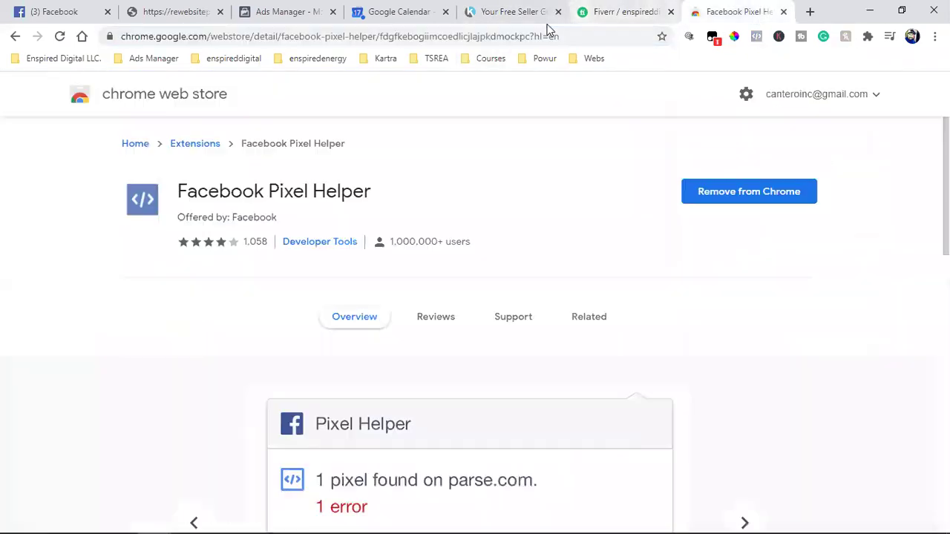
pyautogui.click(454, 38)
pyautogui.hotkey('ctrl', 'v')
pyautogui.press('Return')
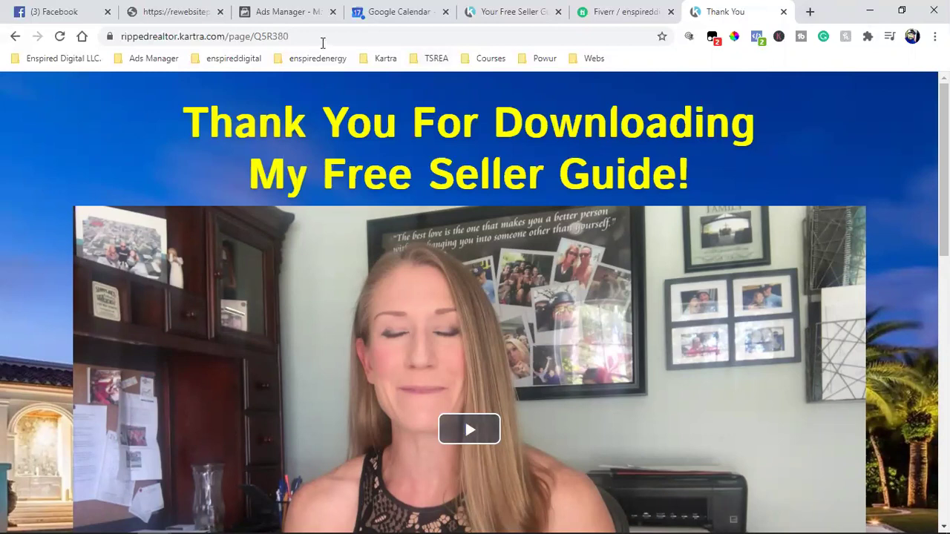
pyautogui.click(282, 37)
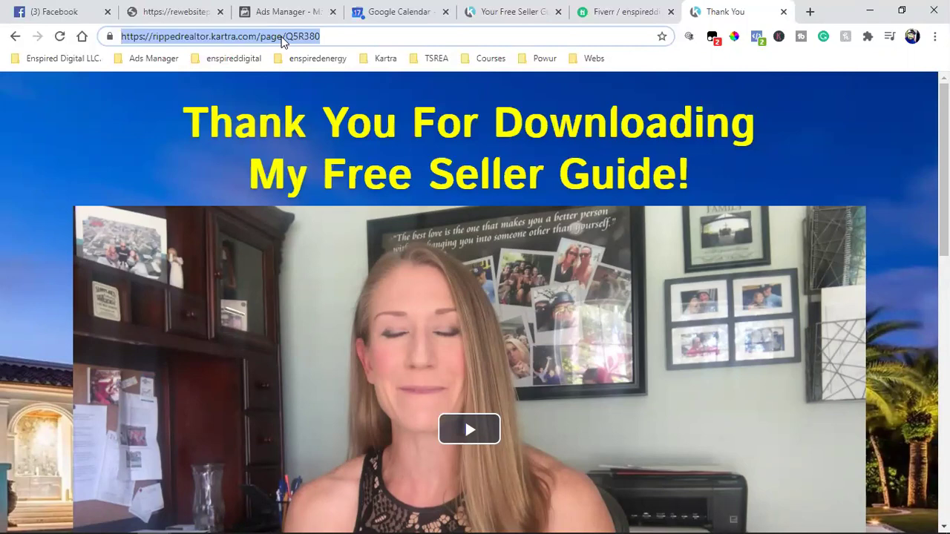
# Step: Close the opt-in page's signup popup and toggle between the opt-in and Thank You tabs
pyautogui.click(512, 11)
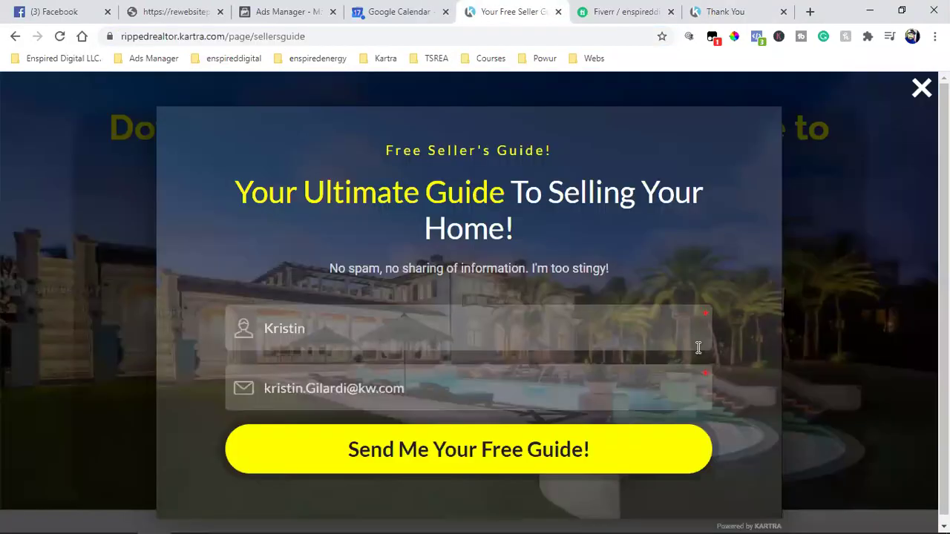
pyautogui.click(828, 267)
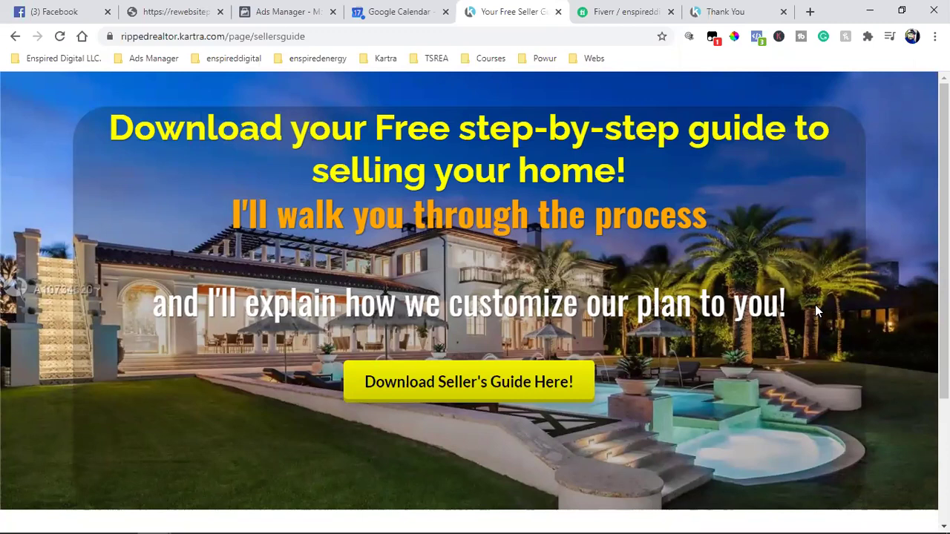
pyautogui.click(731, 11)
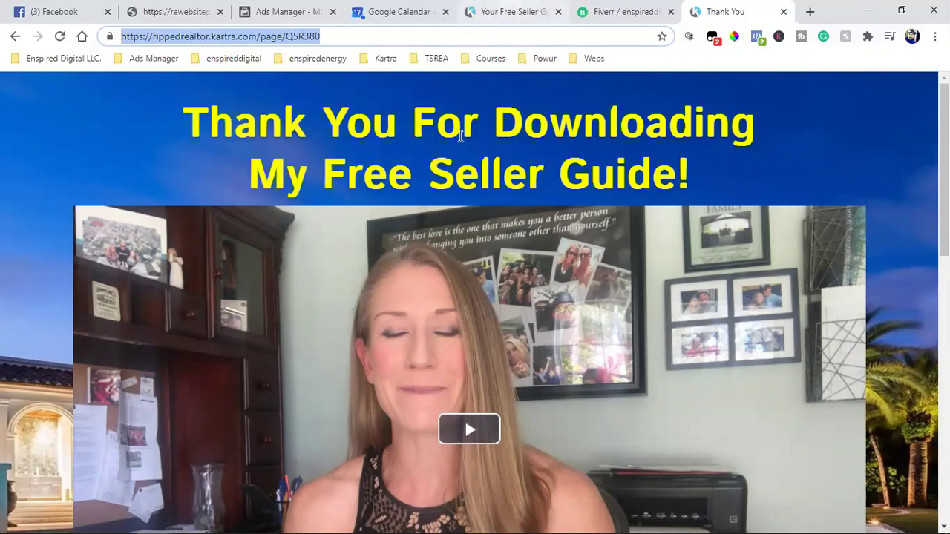
pyautogui.click(498, 9)
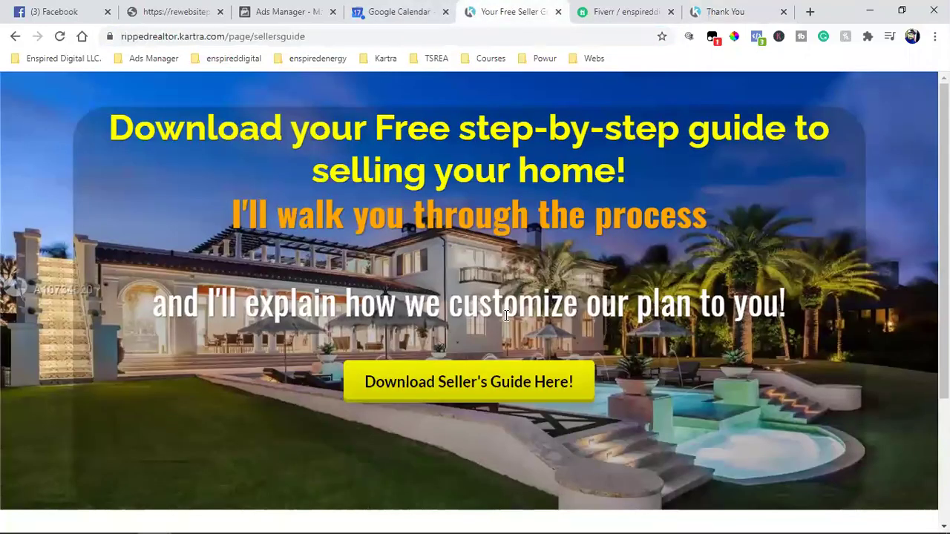
pyautogui.click(731, 10)
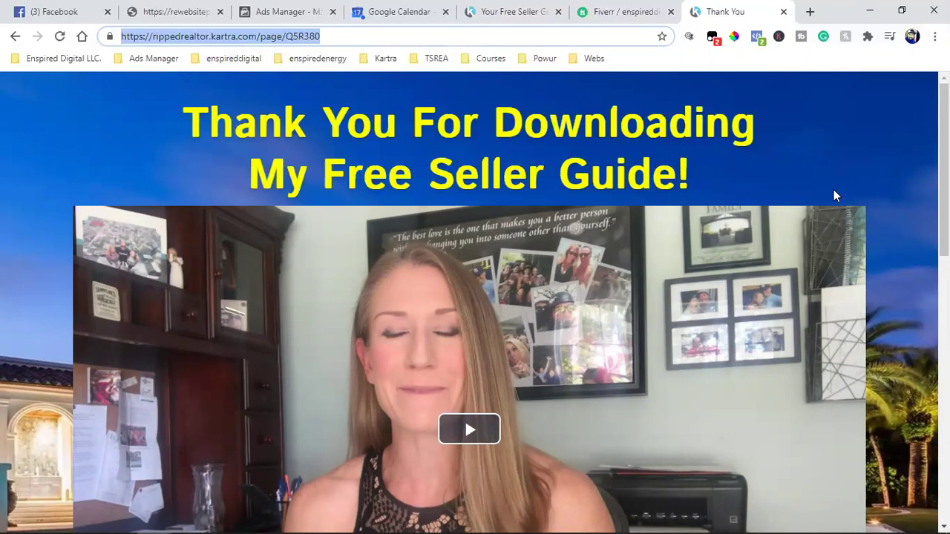
# Step: Open the saved YouTube channel from the enspireddigital bookmarks and browse its uploaded videos
pyautogui.click(810, 11)
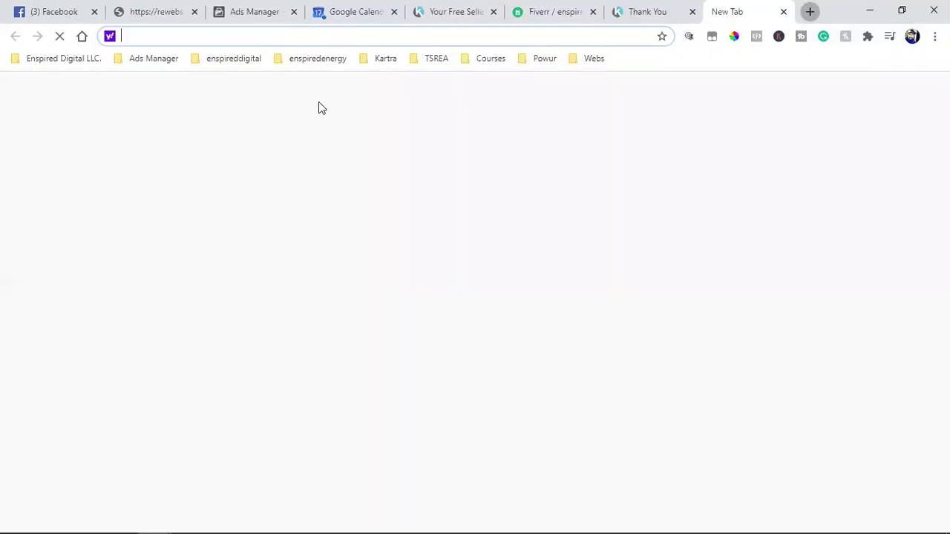
pyautogui.click(245, 64)
pyautogui.click(235, 161)
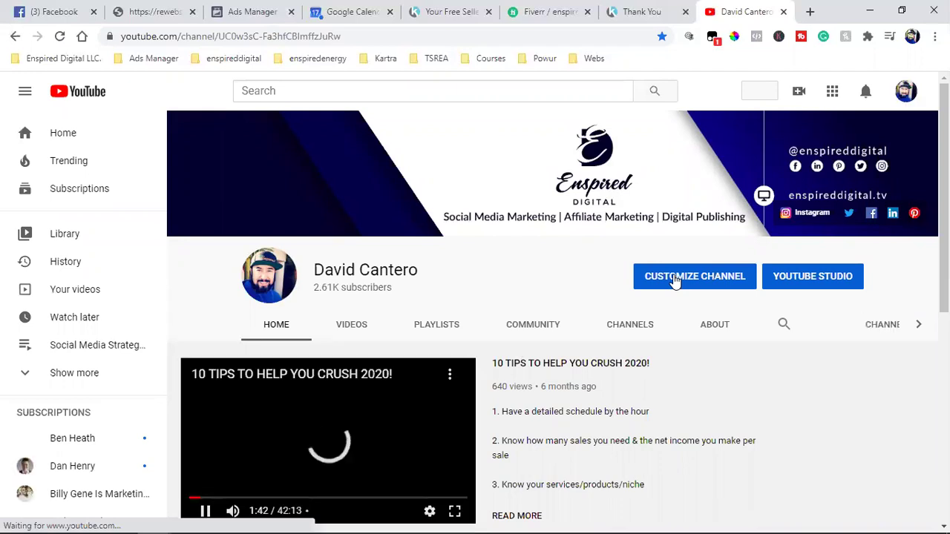
pyautogui.click(345, 329)
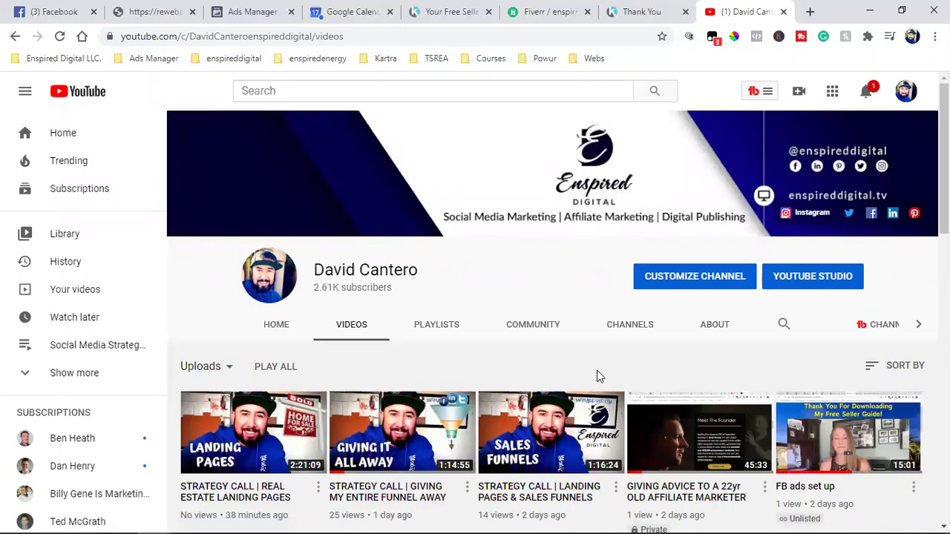
pyautogui.scroll(-5, 597, 370)
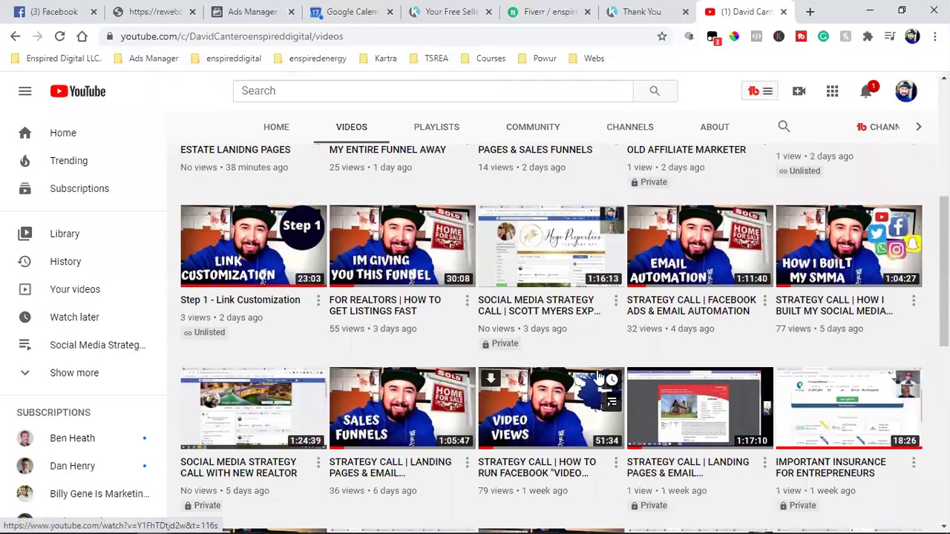
pyautogui.scroll(-5, 597, 375)
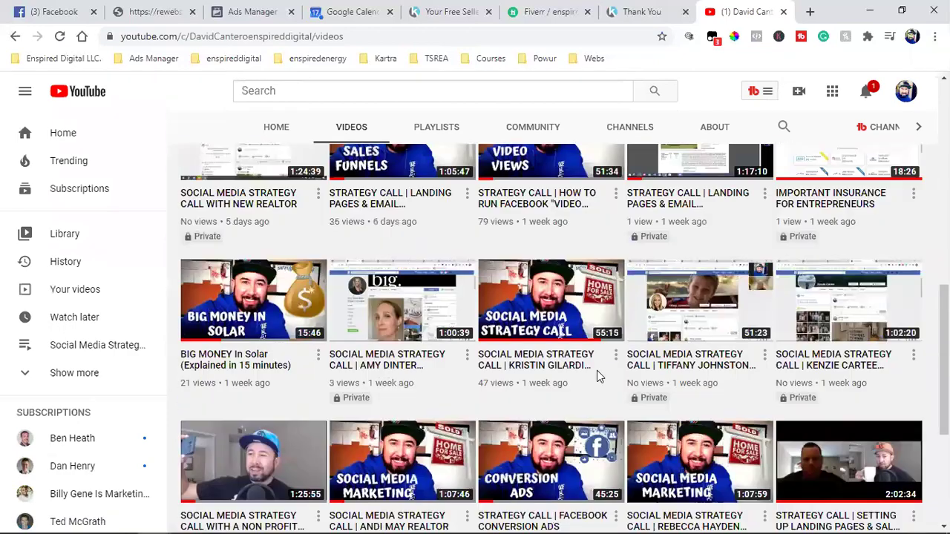
pyautogui.scroll(-2, 598, 377)
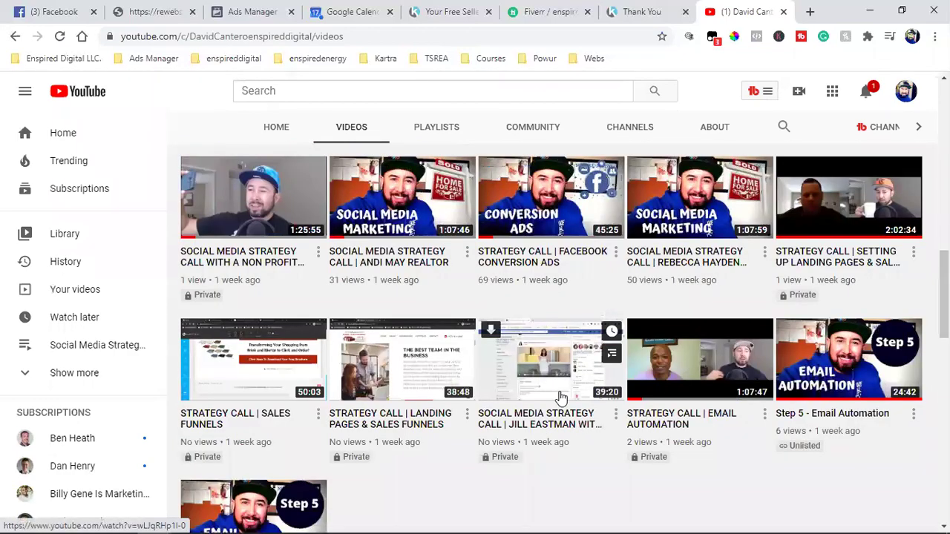
pyautogui.scroll(-7, 560, 399)
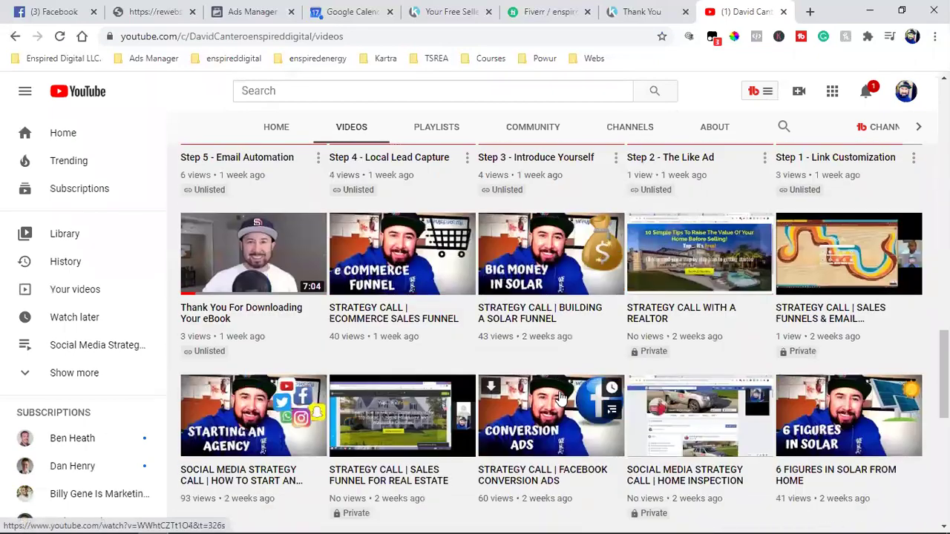
pyautogui.scroll(-5, 561, 398)
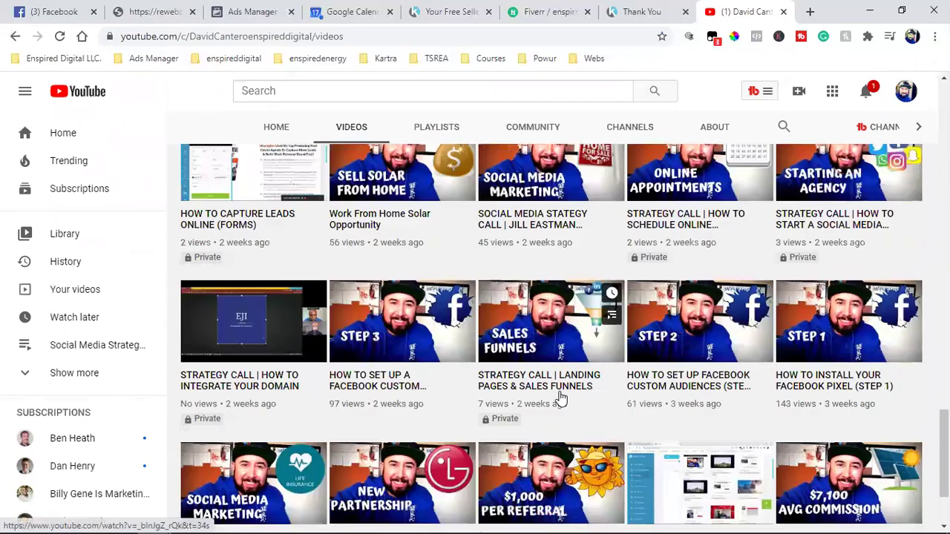
pyautogui.scroll(-2, 561, 399)
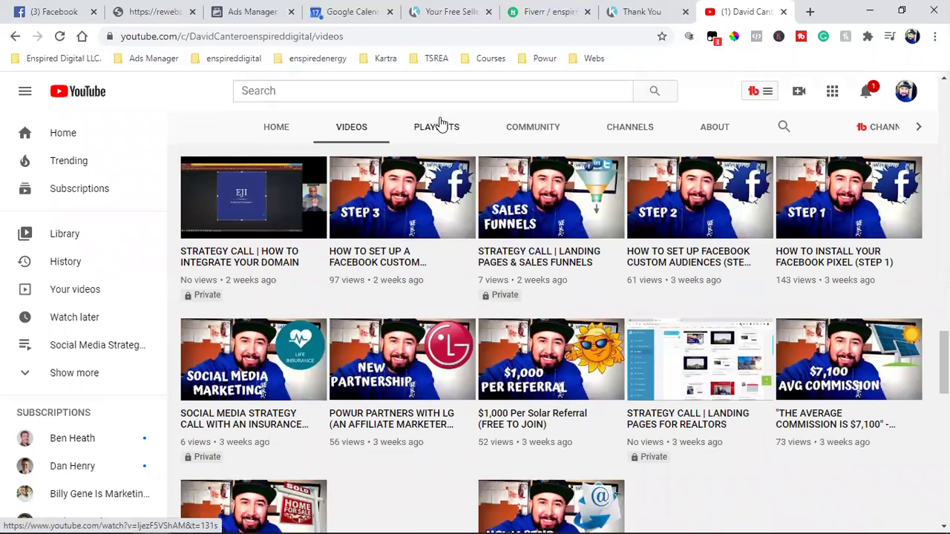
# Step: Open the How To Run Facebook Ads playlist from the channel's playlists and scroll its videos
pyautogui.click(439, 125)
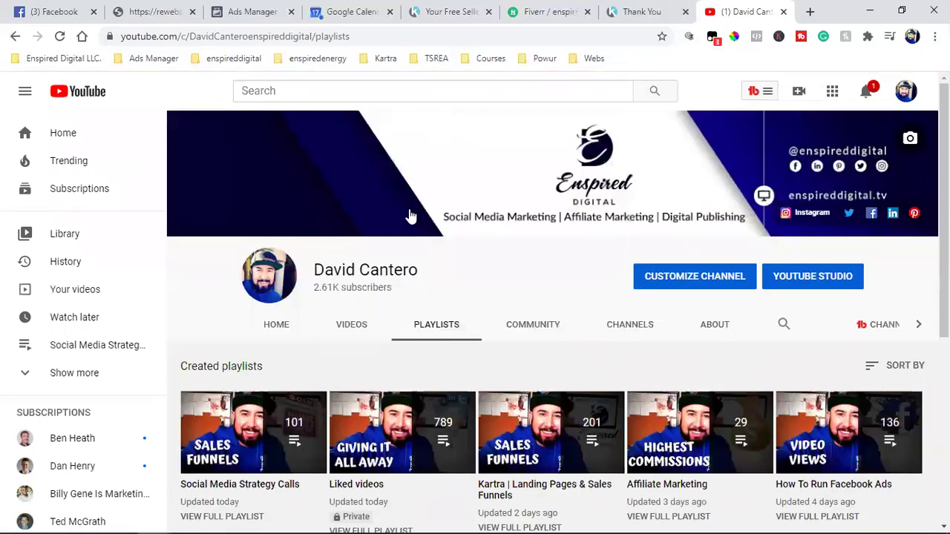
pyautogui.scroll(-2, 698, 347)
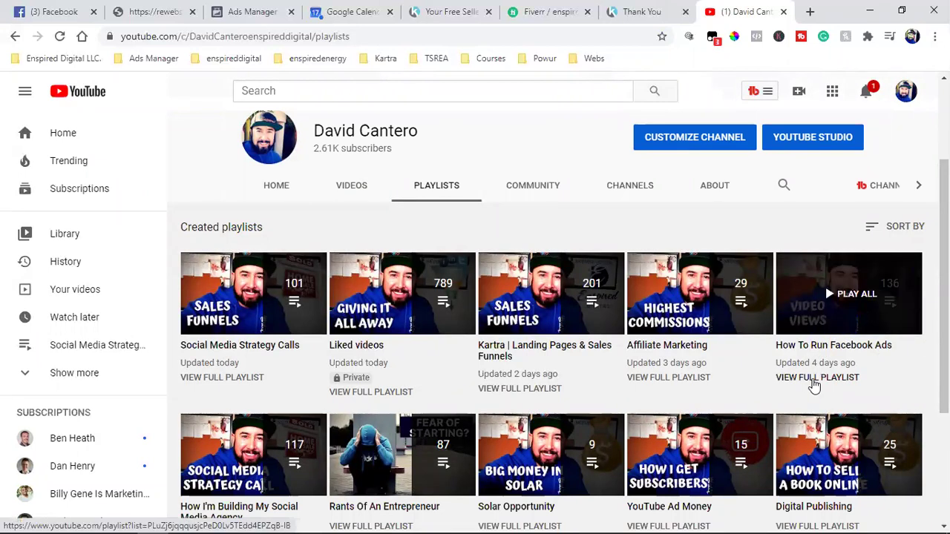
pyautogui.click(816, 386)
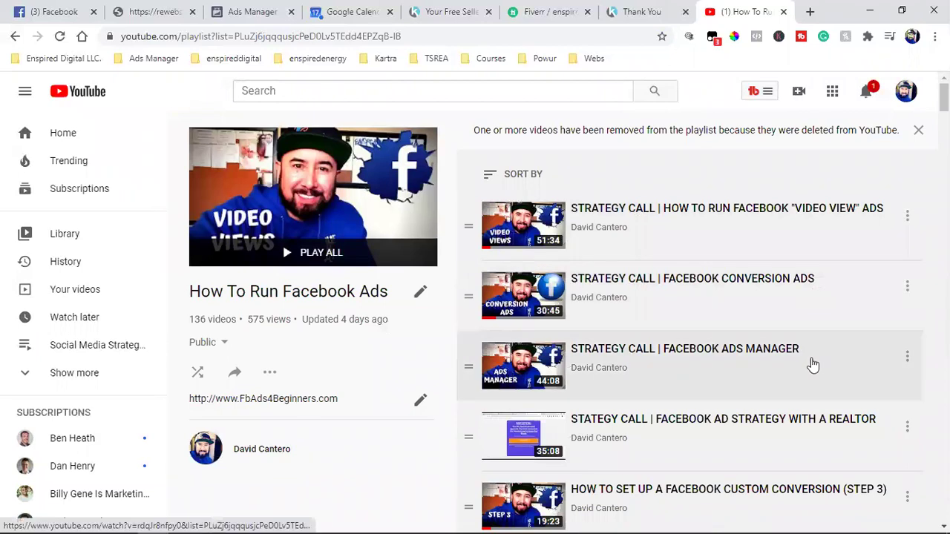
pyautogui.scroll(-4, 812, 364)
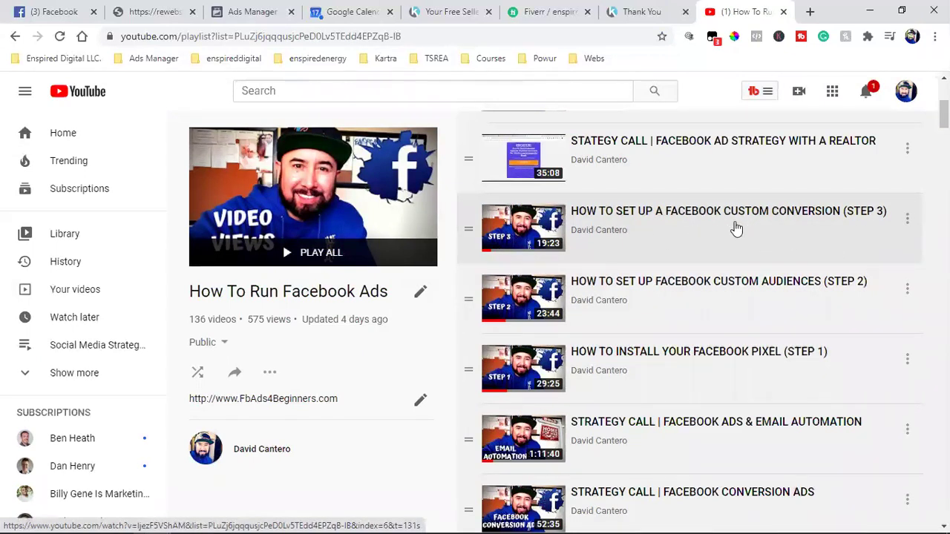
# Step: View the live thank-you page, open the seller-guide opt-in form, and select the thank-you URL
pyautogui.click(636, 11)
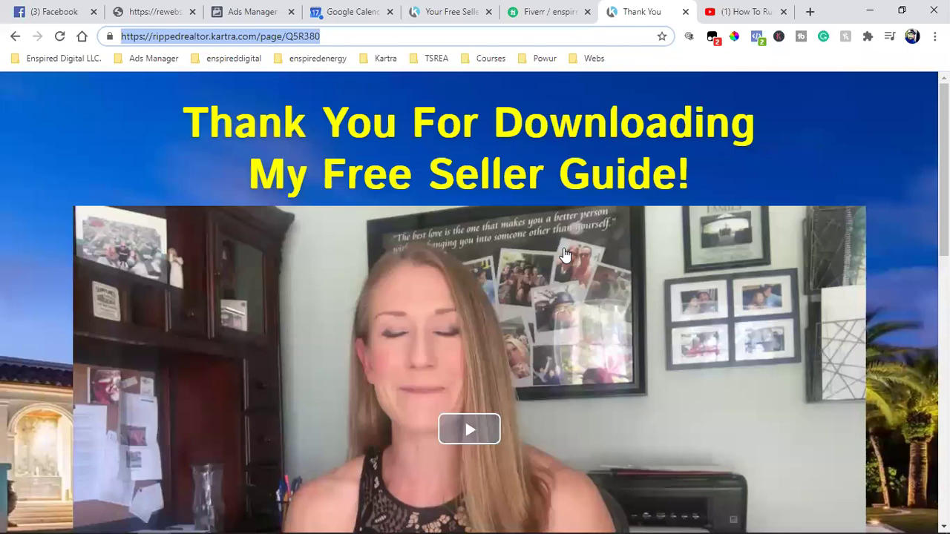
pyautogui.click(666, 176)
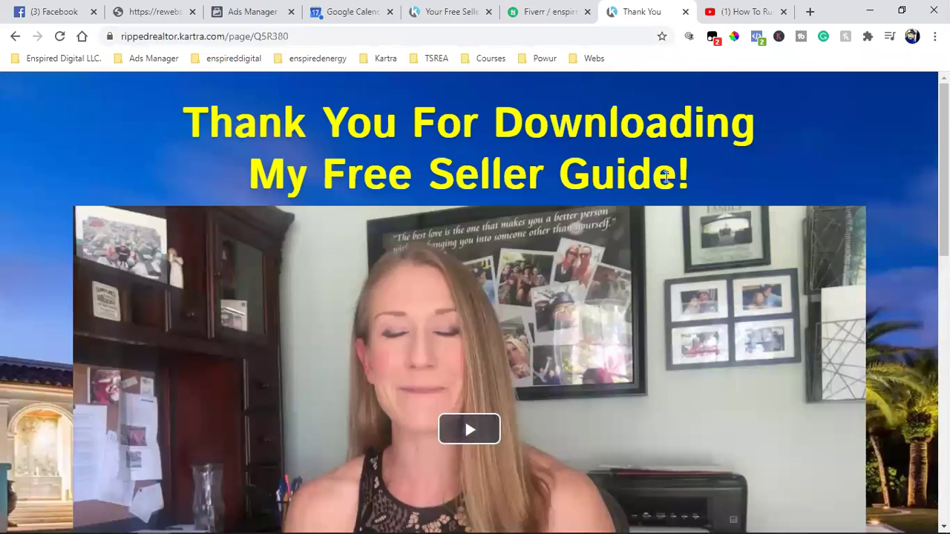
pyautogui.click(456, 11)
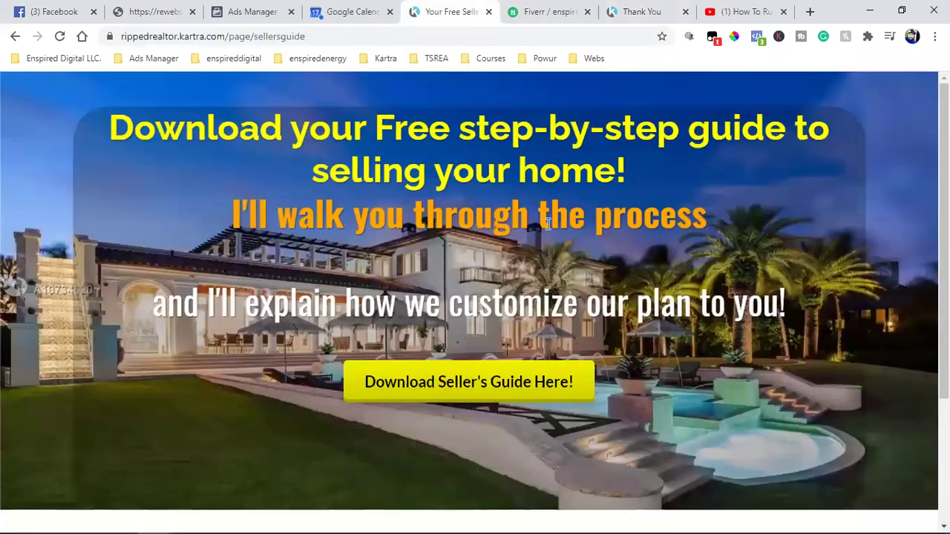
pyautogui.click(546, 385)
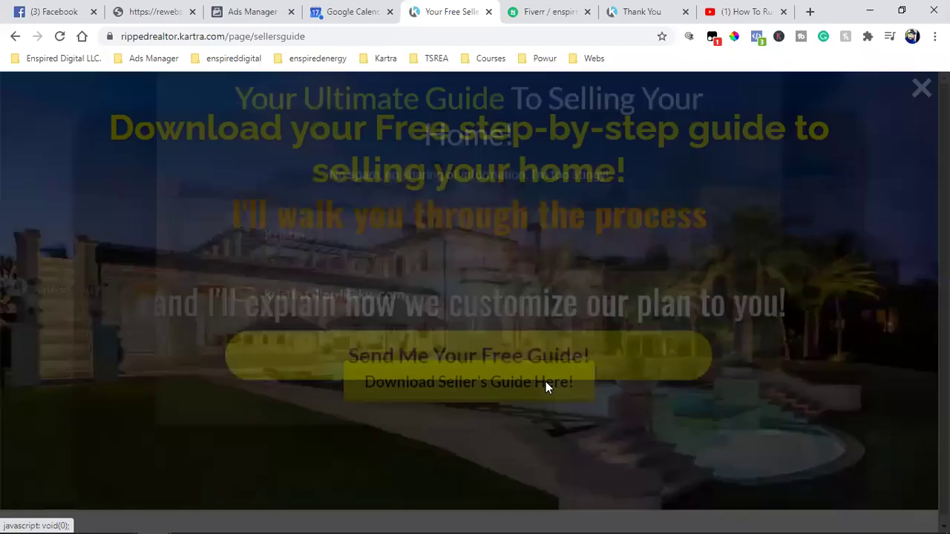
pyautogui.click(636, 10)
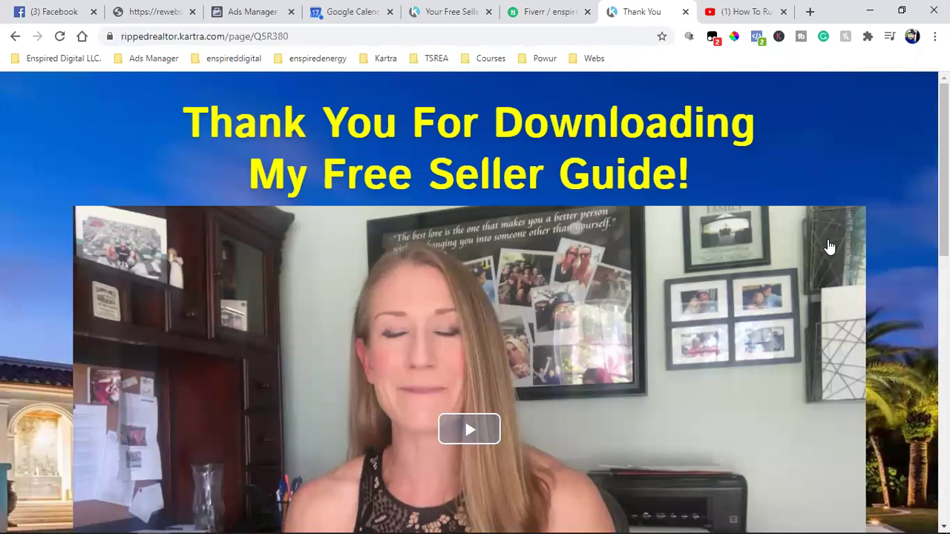
pyautogui.click(252, 37)
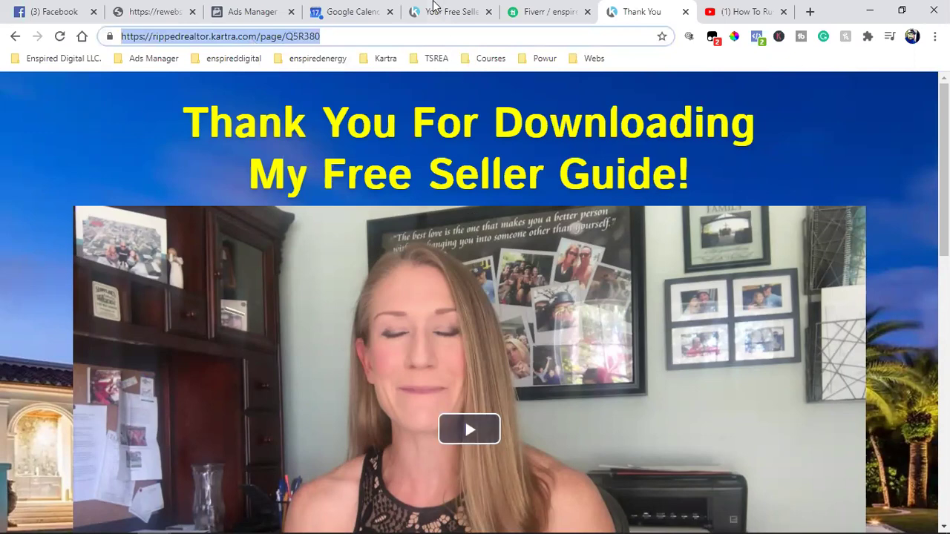
# Step: Close the opt-in popup, recheck the thank-you page address, and return to the YouTube playlist
pyautogui.click(434, 9)
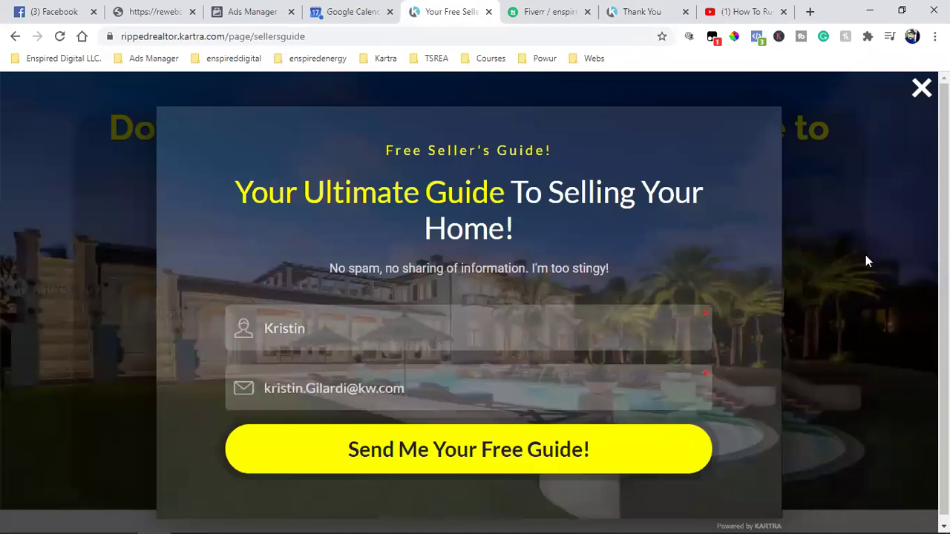
pyautogui.click(866, 256)
pyautogui.click(653, 11)
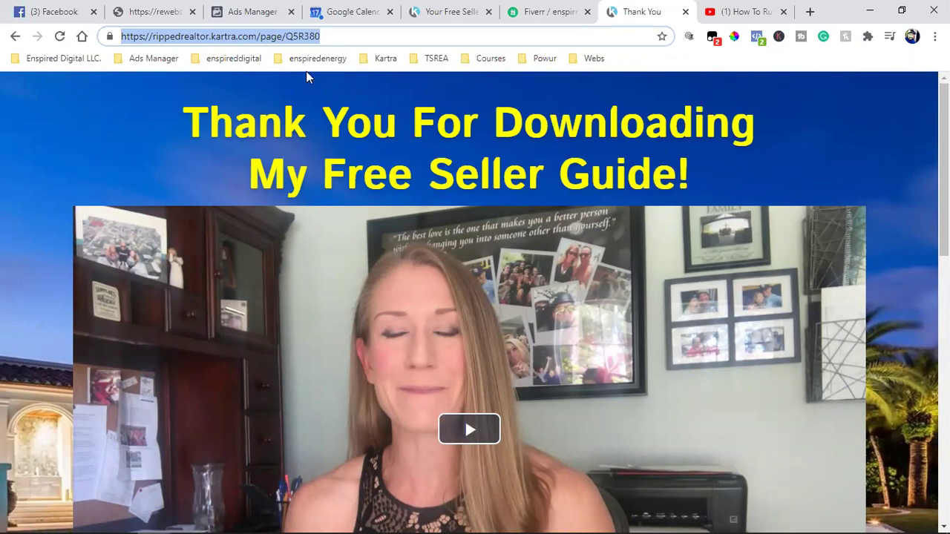
pyautogui.click(211, 37)
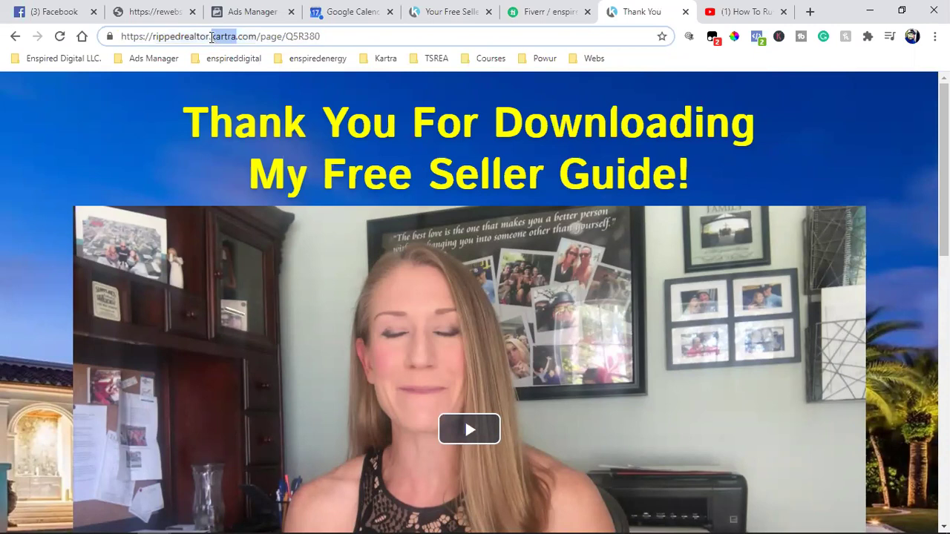
pyautogui.click(212, 39)
pyautogui.click(211, 37)
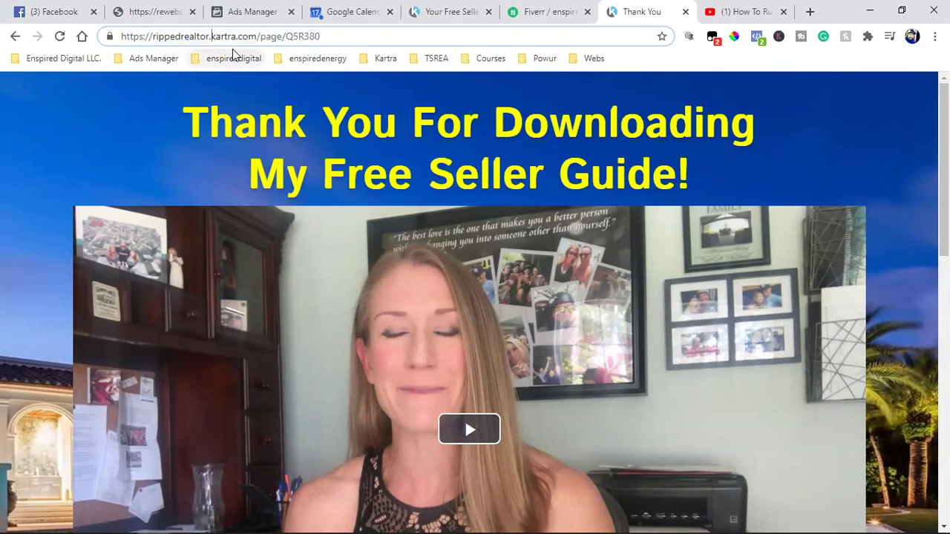
pyautogui.click(714, 13)
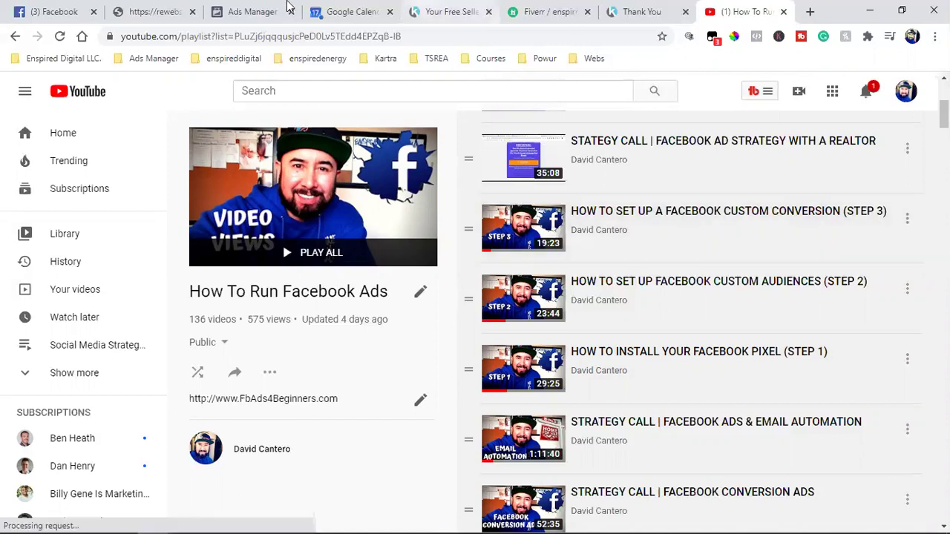
# Step: Switch to Facebook and open the realtor's profile from the top of the left sidebar
pyautogui.click(74, 10)
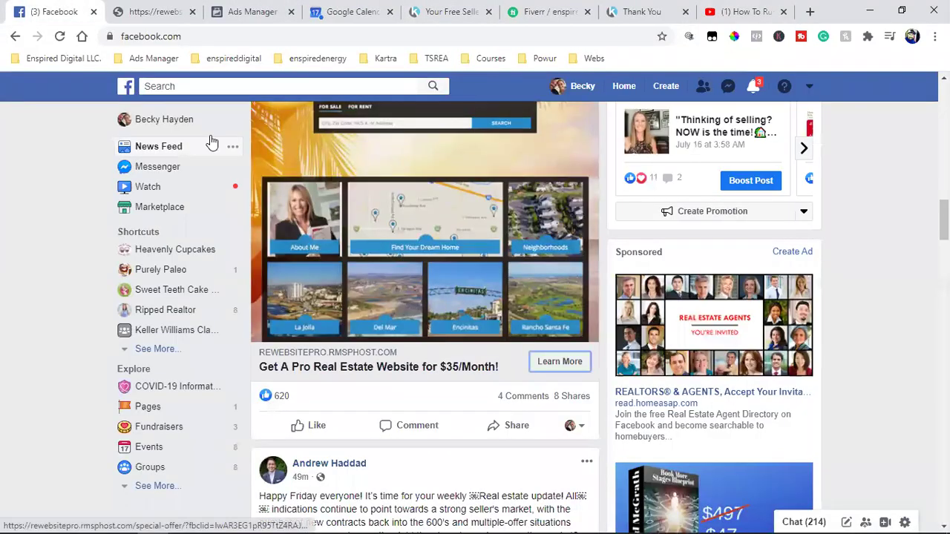
pyautogui.click(577, 86)
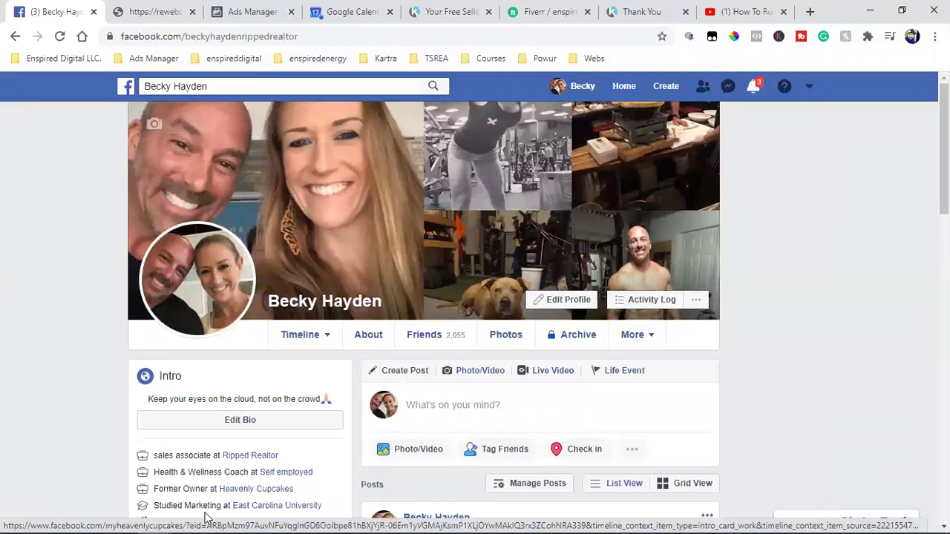
# Step: Close the Publish page dialog in the incognito Kartra window to reveal the eight-page list
pyautogui.moveTo(154, 520)
pyautogui.click(195, 469)
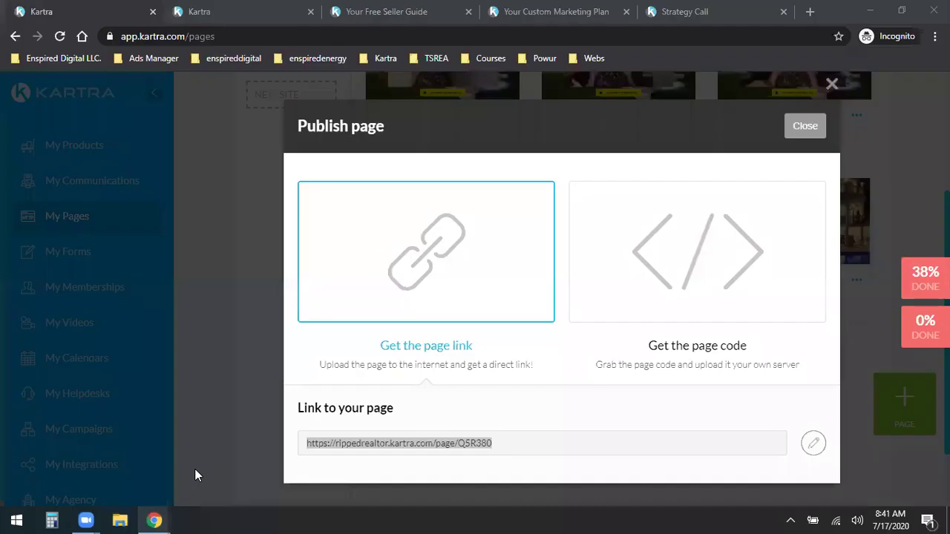
pyautogui.click(804, 125)
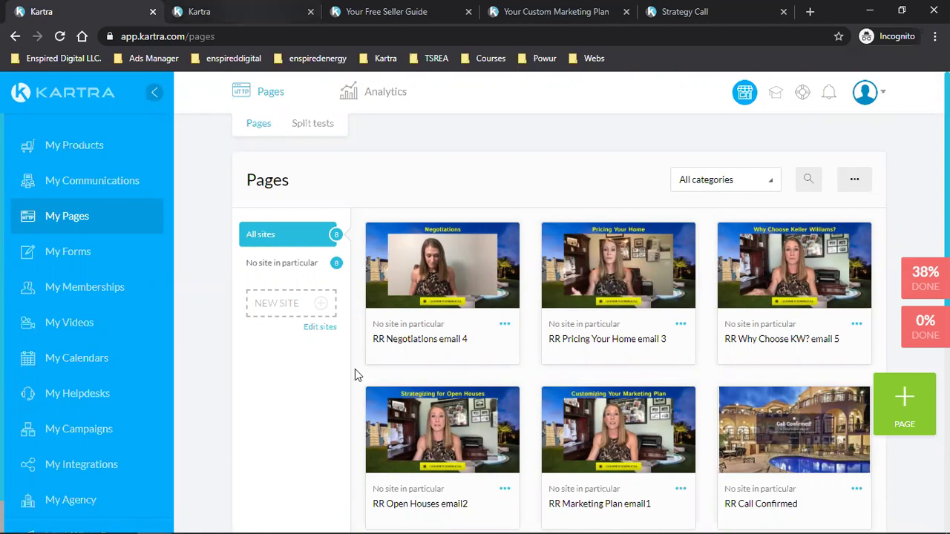
pyautogui.moveTo(223, 527)
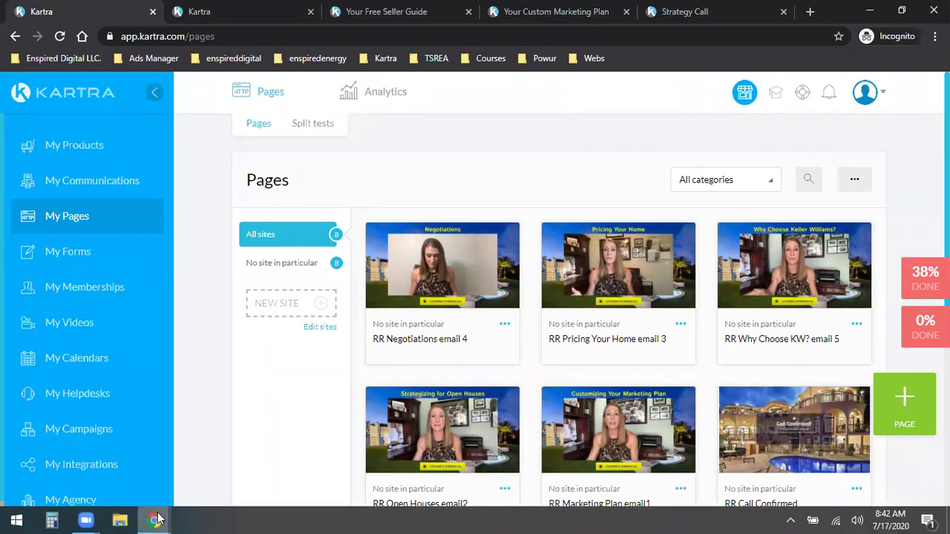
pyautogui.moveTo(158, 519)
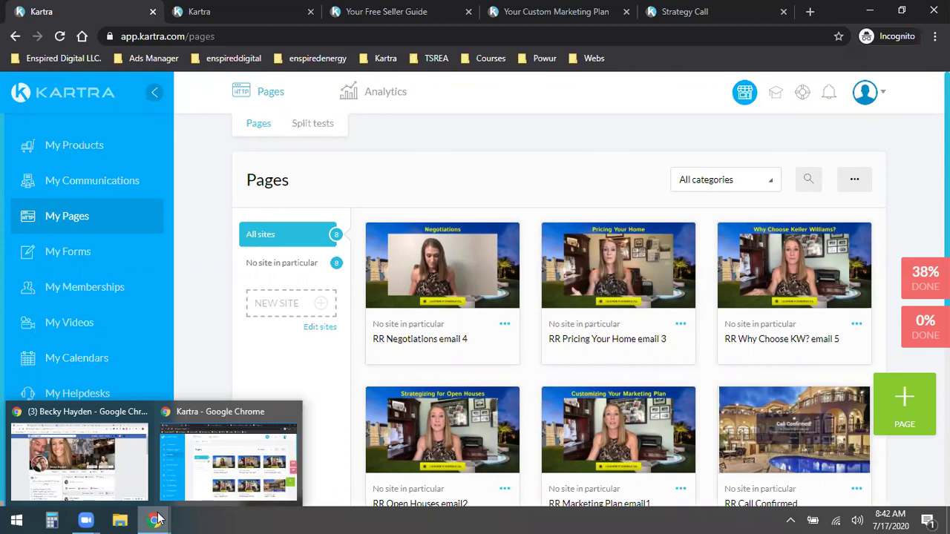
# Step: Copy the How To Run Facebook Ads playlist's web address from the address bar
pyautogui.click(123, 501)
pyautogui.click(742, 11)
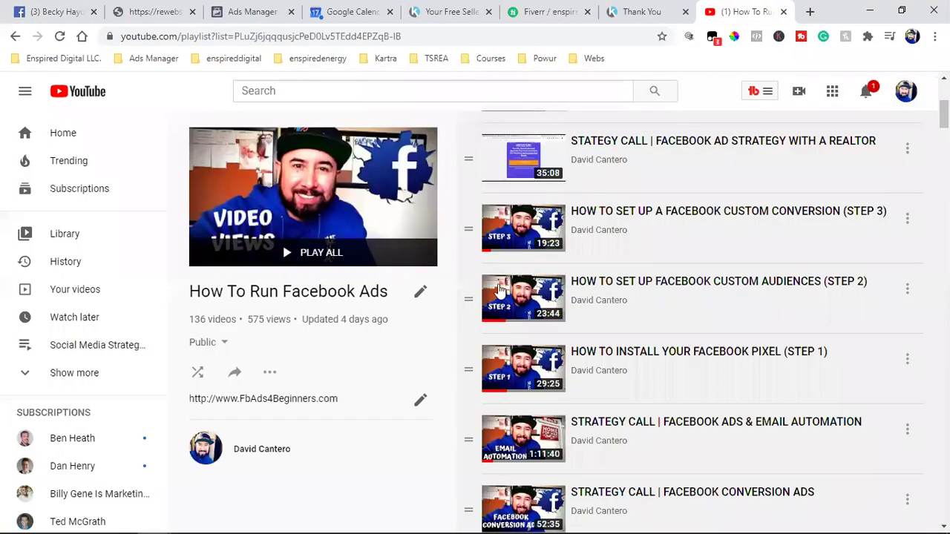
pyautogui.click(247, 39)
pyautogui.click(247, 41)
pyautogui.tripleClick(248, 40)
pyautogui.rightClick(251, 39)
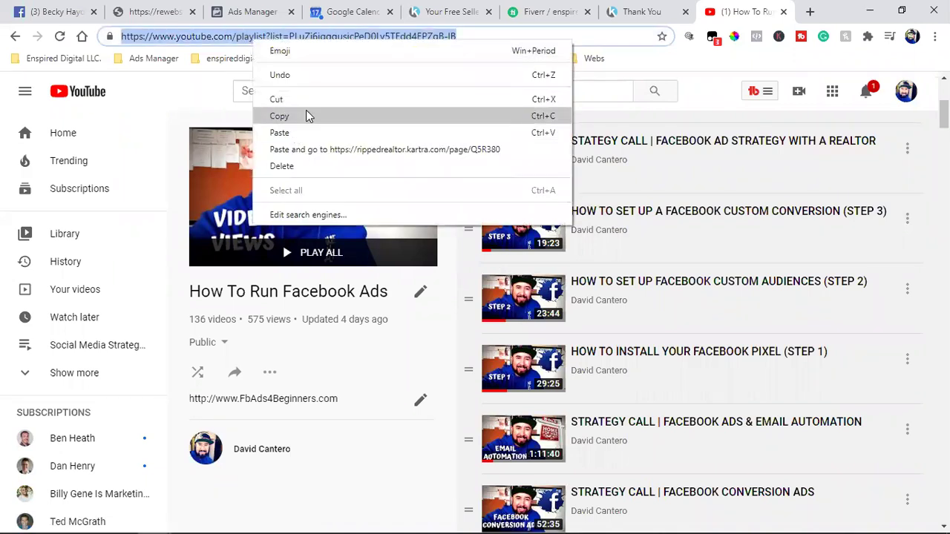
pyautogui.click(308, 116)
# Step: Close the Install Pixel dialog in the Ads Manager campaign draft
pyautogui.click(192, 113)
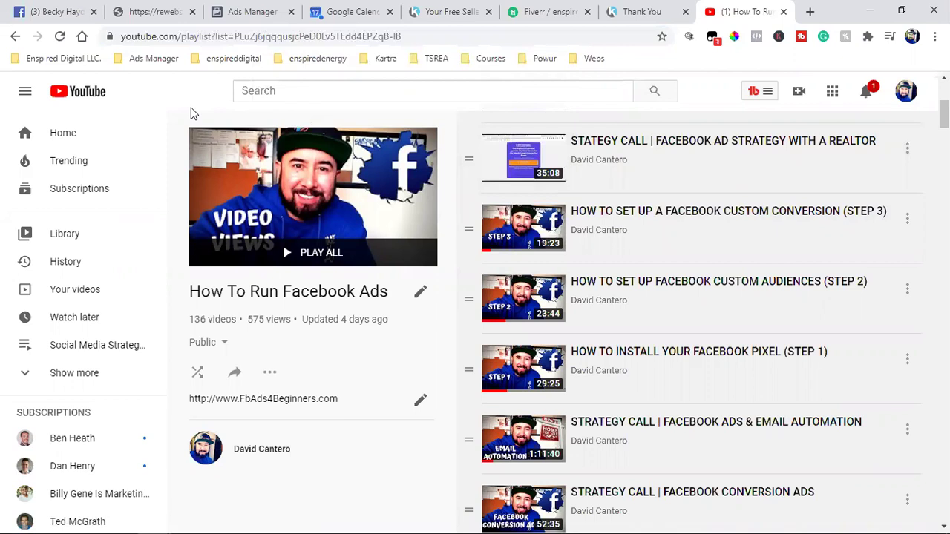
pyautogui.click(252, 12)
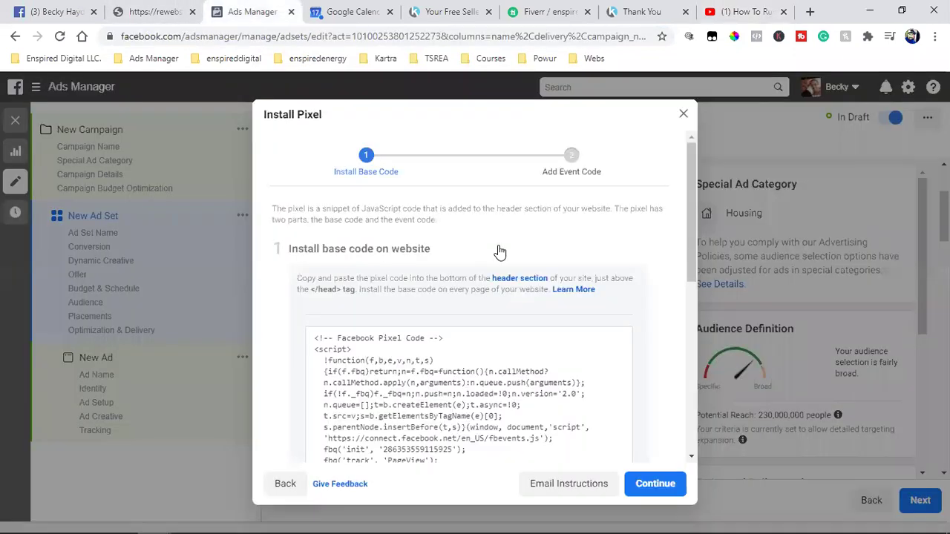
pyautogui.click(682, 116)
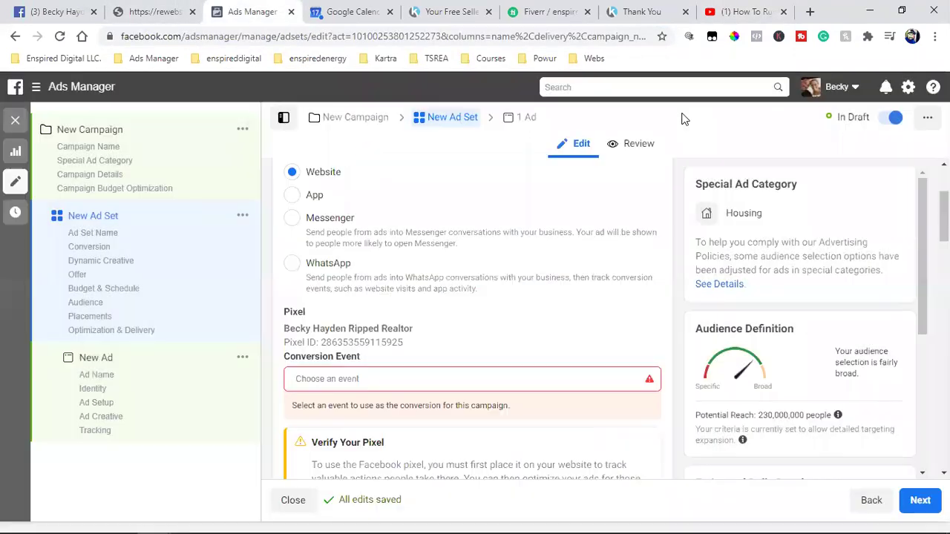
# Step: Search Facebook for the agent's homes business page by name, correcting the spelling
pyautogui.click(87, 9)
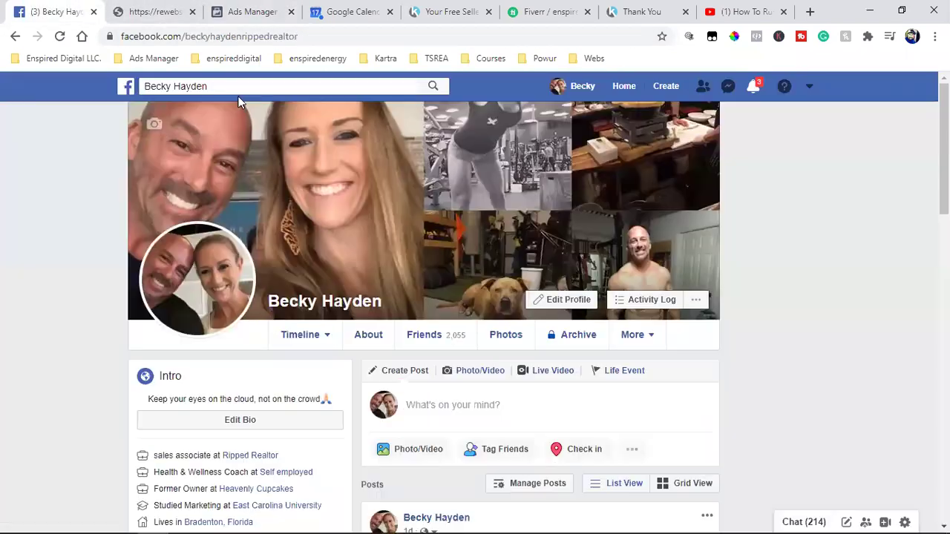
pyautogui.click(250, 84)
pyautogui.write('kirsten')
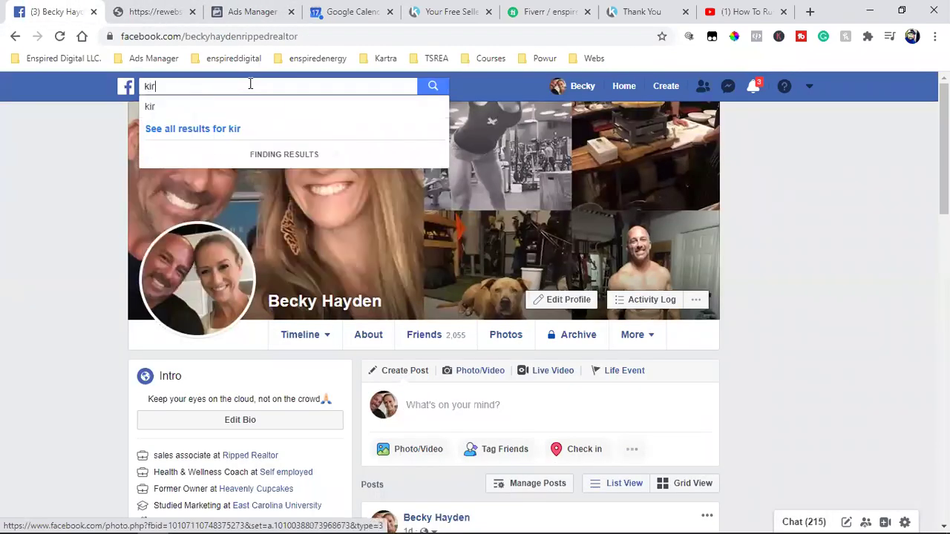
pyautogui.press('BackSpace')
pyautogui.press('BackSpace')
pyautogui.press('BackSpace')
pyautogui.press('BackSpace')
pyautogui.press('BackSpace')
pyautogui.press('BackSpace')
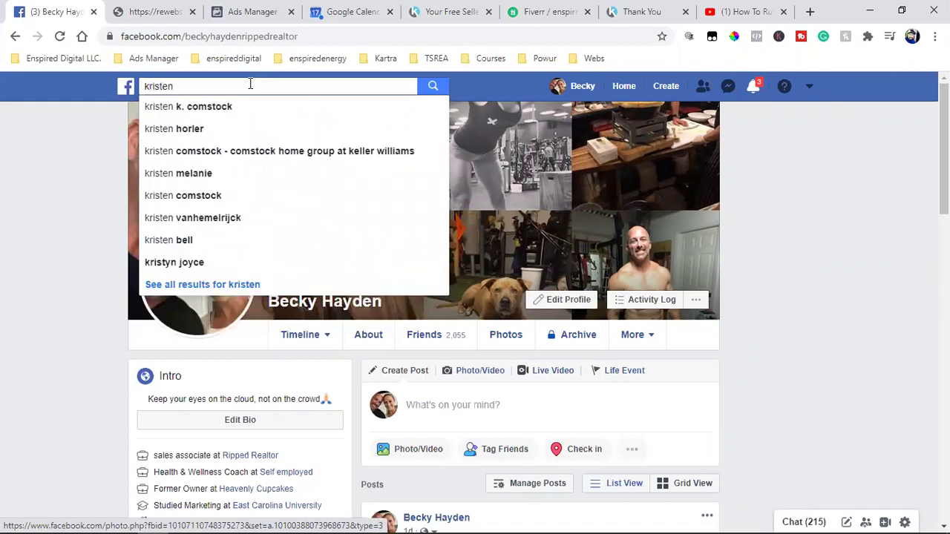
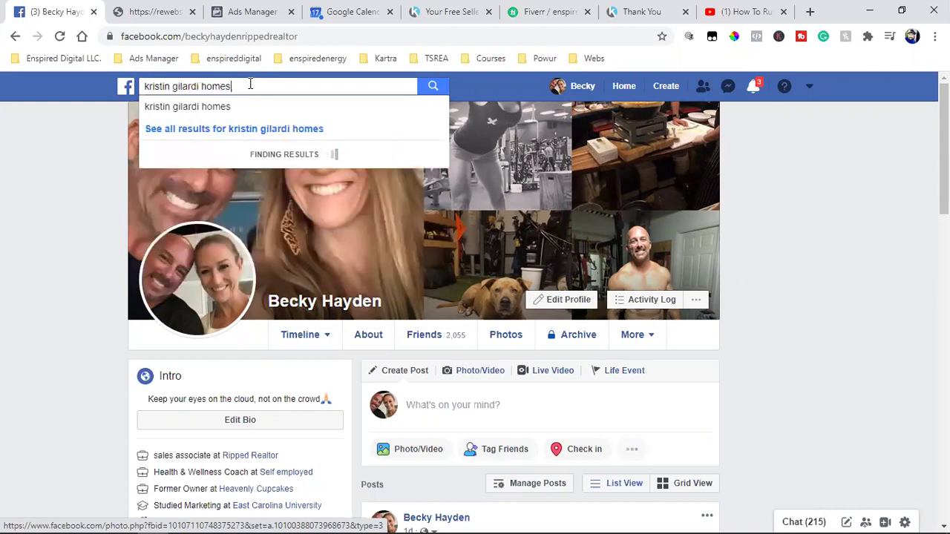
pyautogui.press('Return')
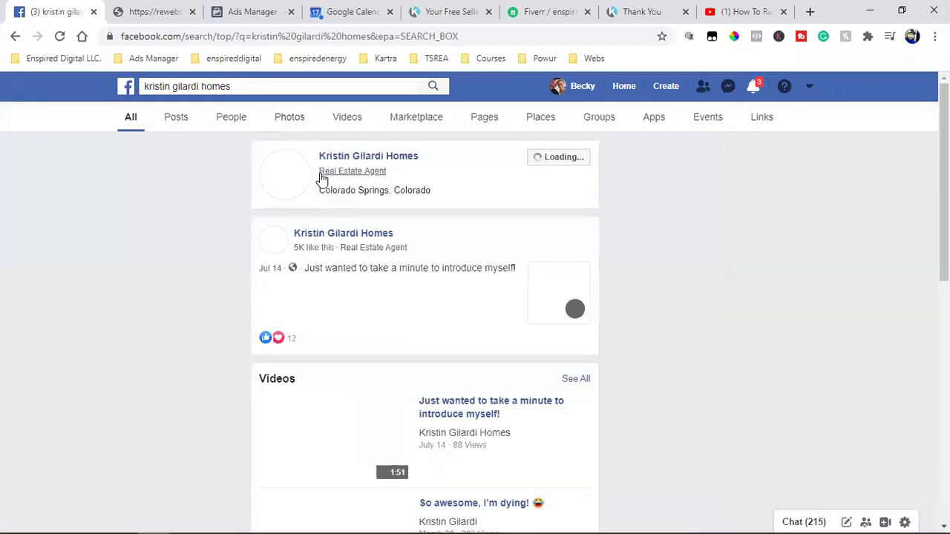
# Step: Open the agent's business page, scroll to her intro video post, and close the chat panel
pyautogui.click(385, 158)
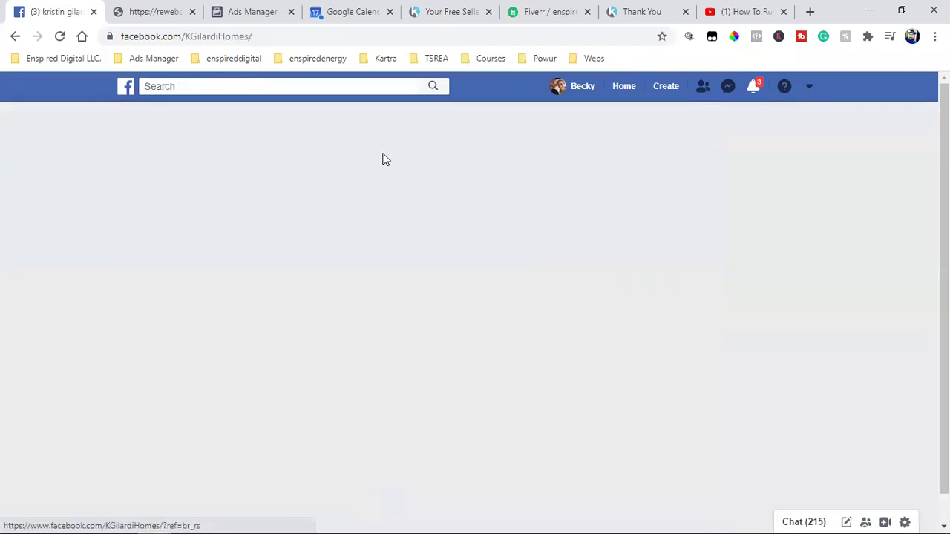
pyautogui.scroll(-2, 816, 330)
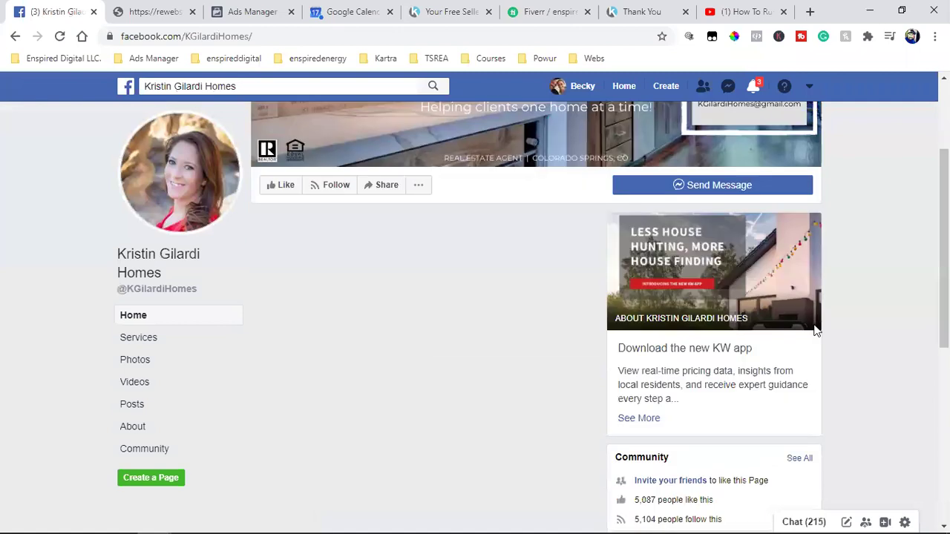
pyautogui.scroll(-2, 816, 330)
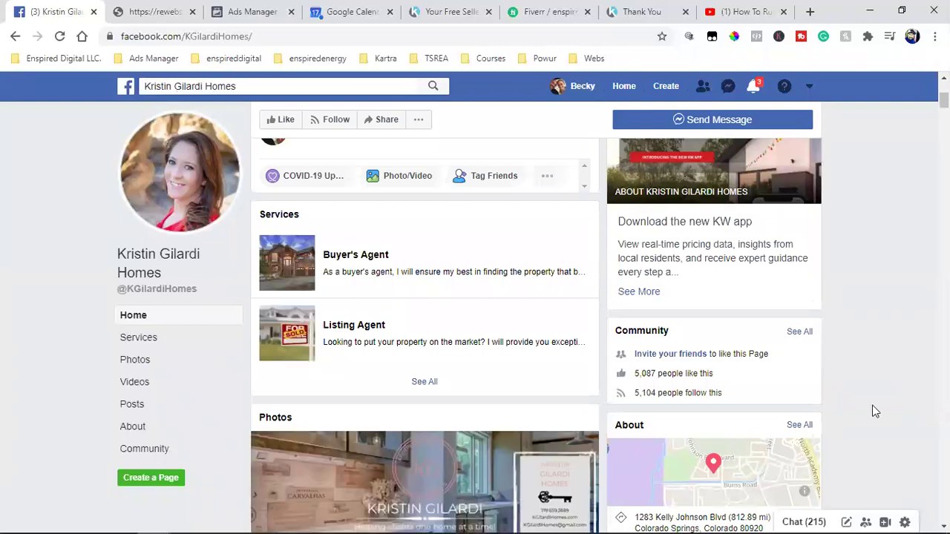
pyautogui.scroll(-8, 876, 427)
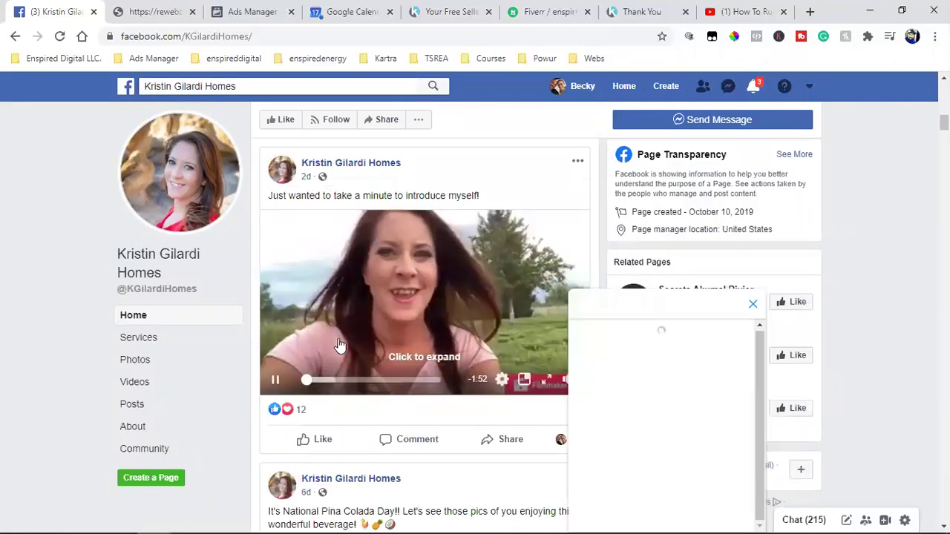
pyautogui.click(753, 304)
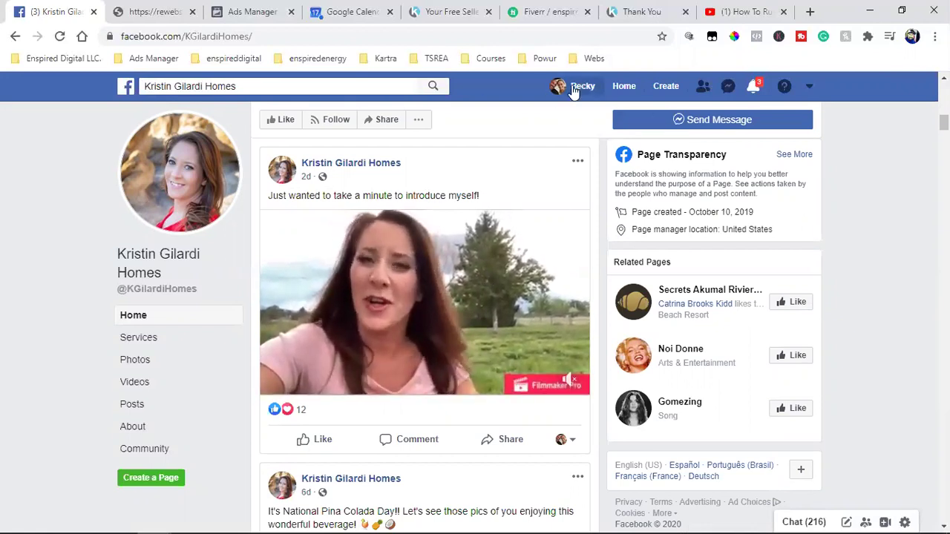
# Step: Start a new ad from the business page's Create menu so Ads Manager shows objectives
pyautogui.click(667, 86)
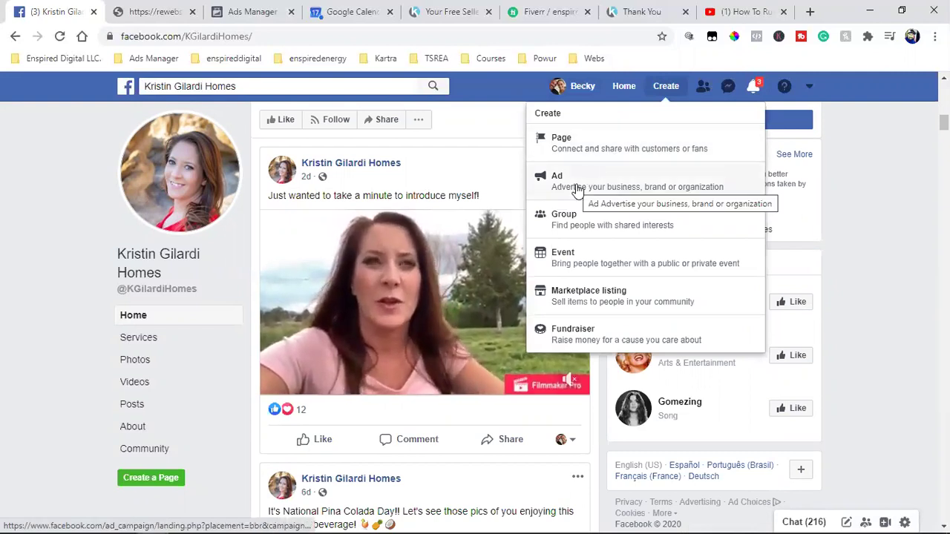
pyautogui.click(245, 12)
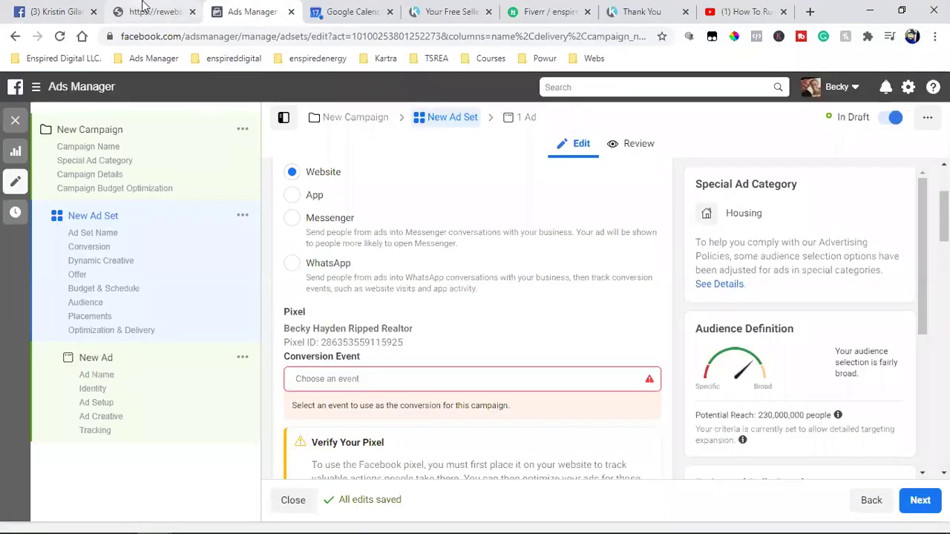
pyautogui.click(34, 9)
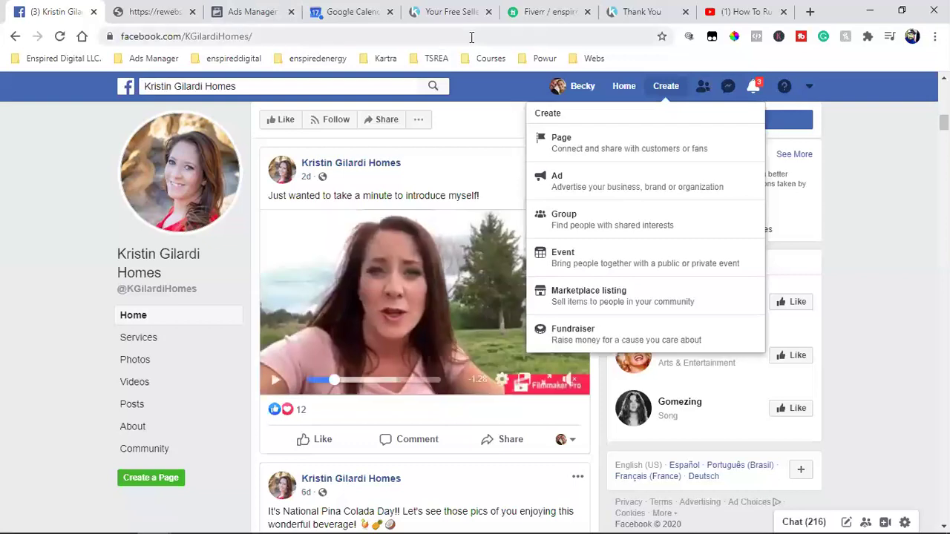
pyautogui.click(627, 183)
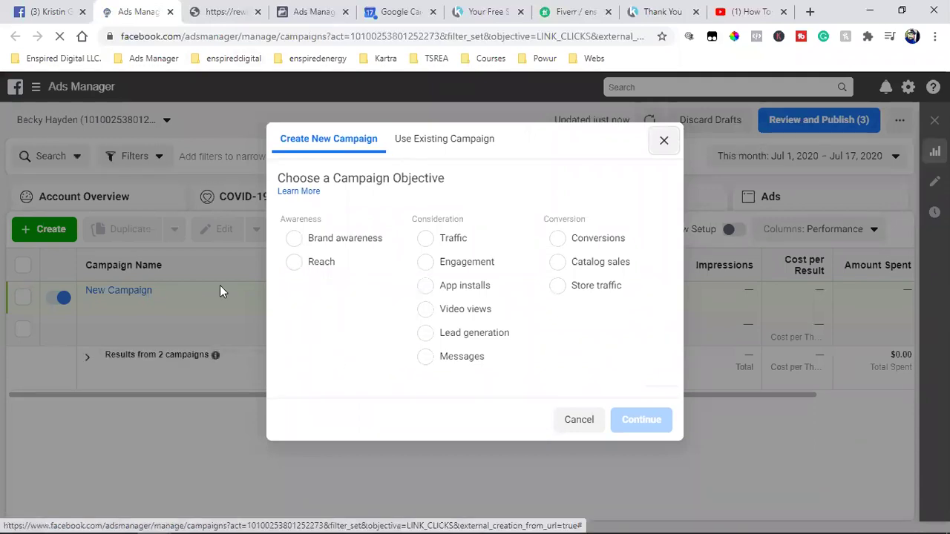
# Step: Choose Video views as the new campaign's objective, then return to the YouTube playlist
pyautogui.click(44, 12)
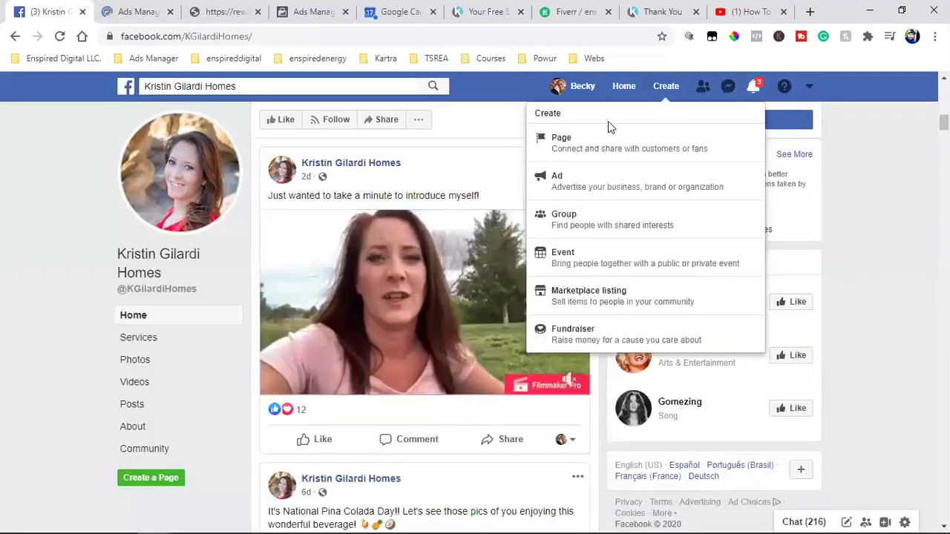
pyautogui.click(671, 86)
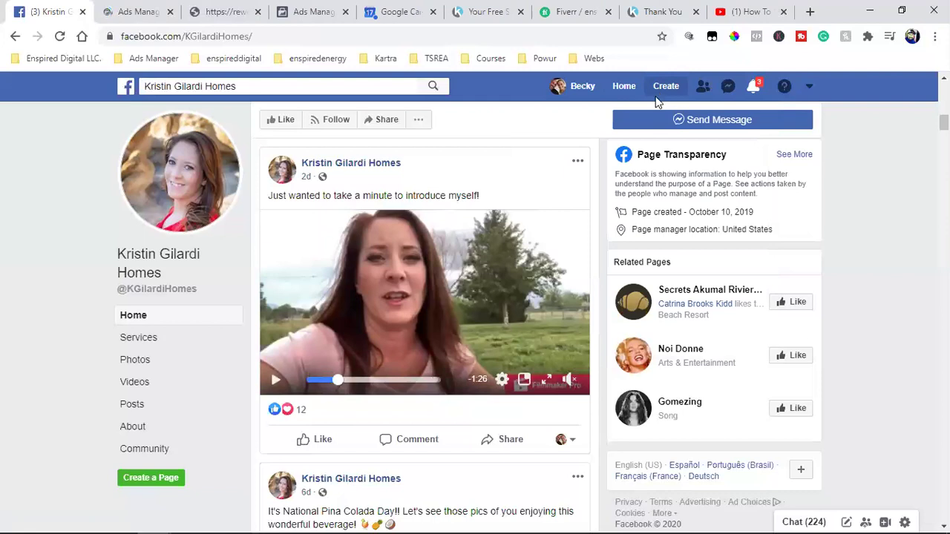
pyautogui.click(662, 89)
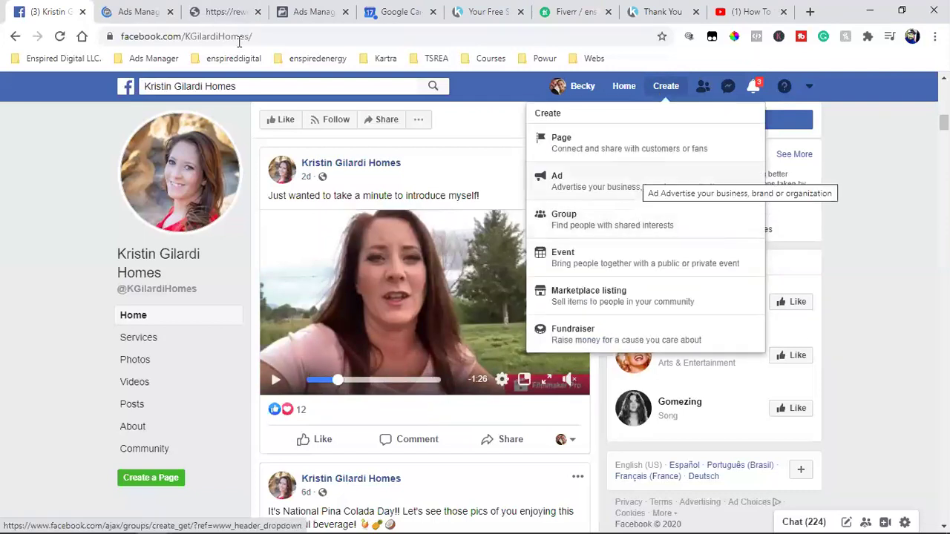
pyautogui.click(140, 9)
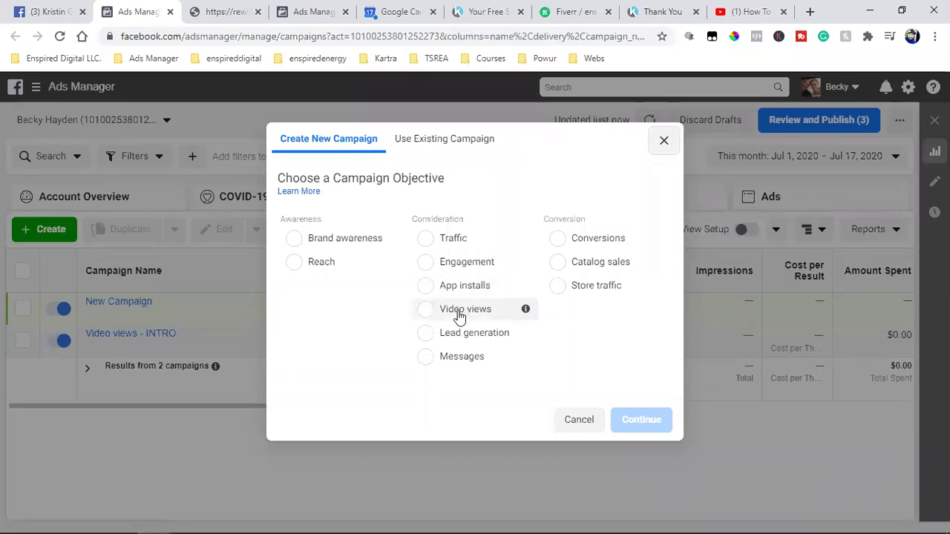
pyautogui.click(459, 312)
pyautogui.scroll(-1, 459, 316)
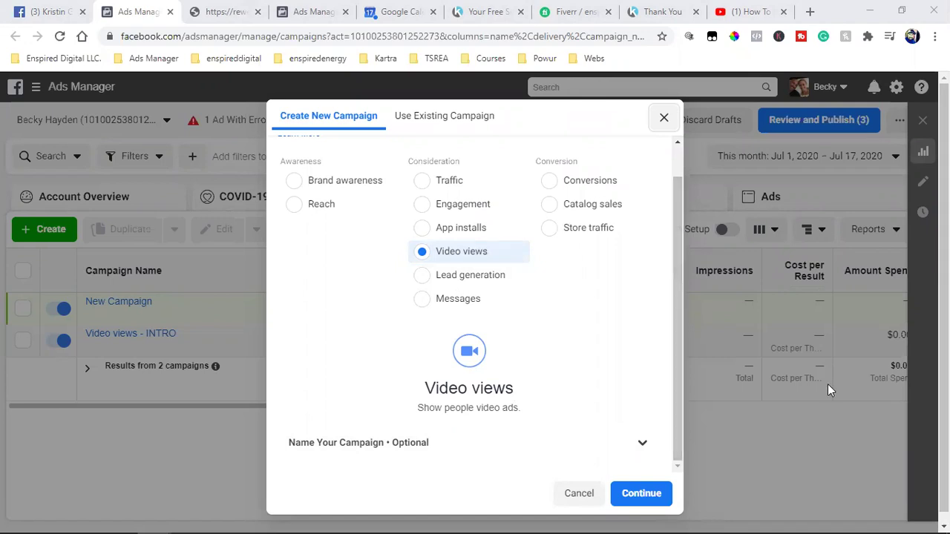
pyautogui.click(746, 11)
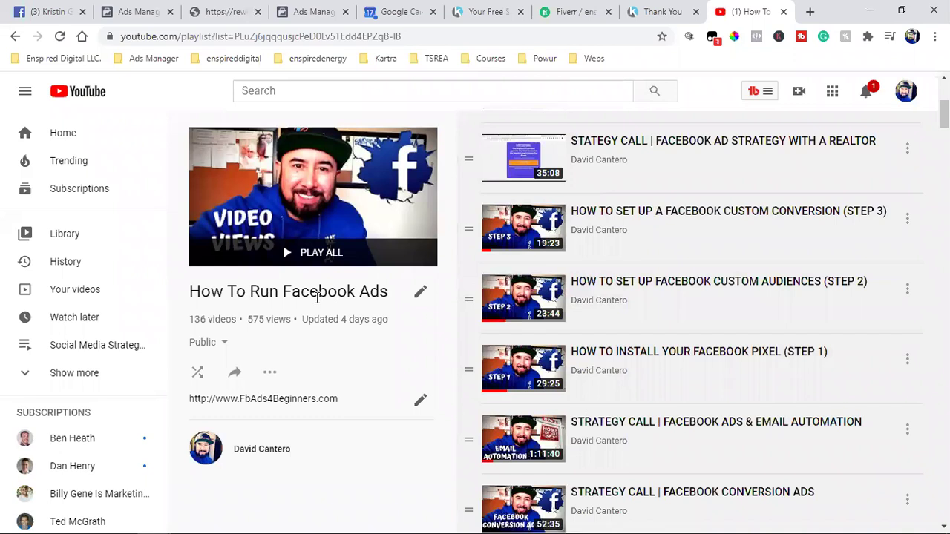
pyautogui.tripleClick(316, 296)
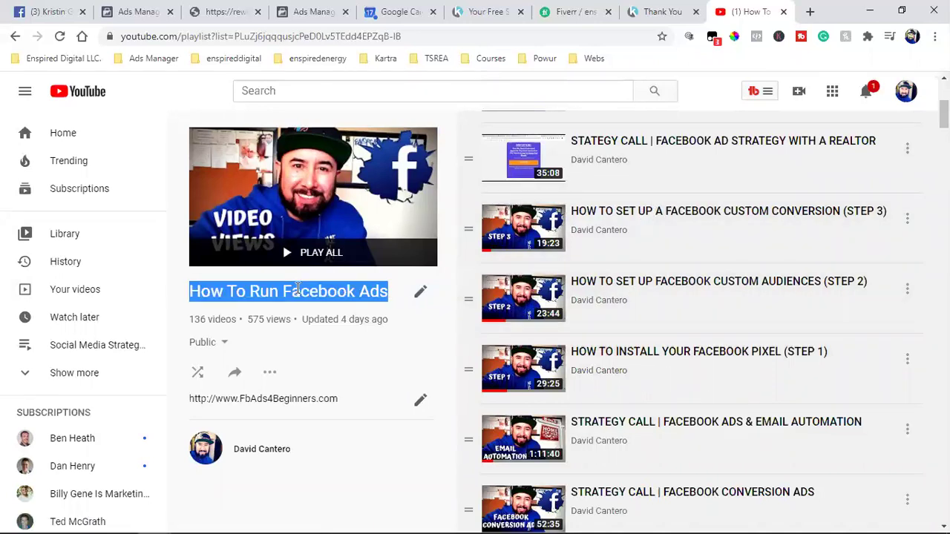
pyautogui.scroll(-3, 831, 307)
pyautogui.scroll(-4, 831, 307)
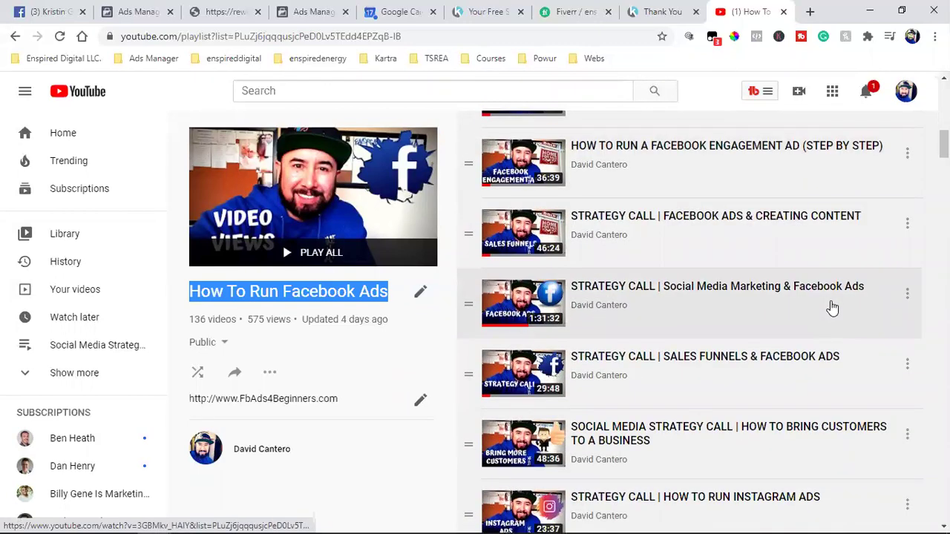
pyautogui.scroll(-2, 832, 307)
pyautogui.scroll(-2, 832, 307)
pyautogui.scroll(-4, 832, 307)
pyautogui.scroll(-2, 832, 307)
pyautogui.scroll(-4, 832, 307)
pyautogui.scroll(-3, 832, 307)
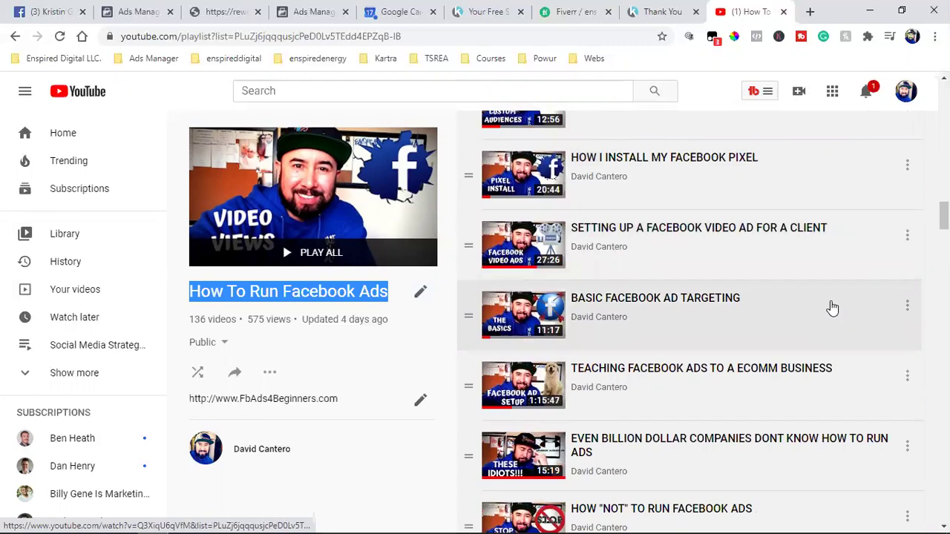
pyautogui.scroll(-4, 832, 307)
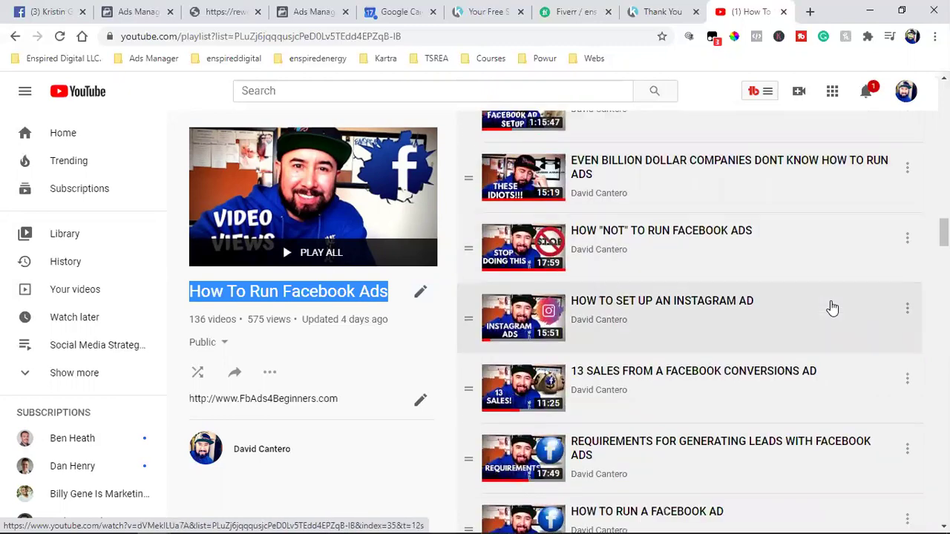
pyautogui.scroll(-2, 833, 308)
pyautogui.scroll(-1, 832, 307)
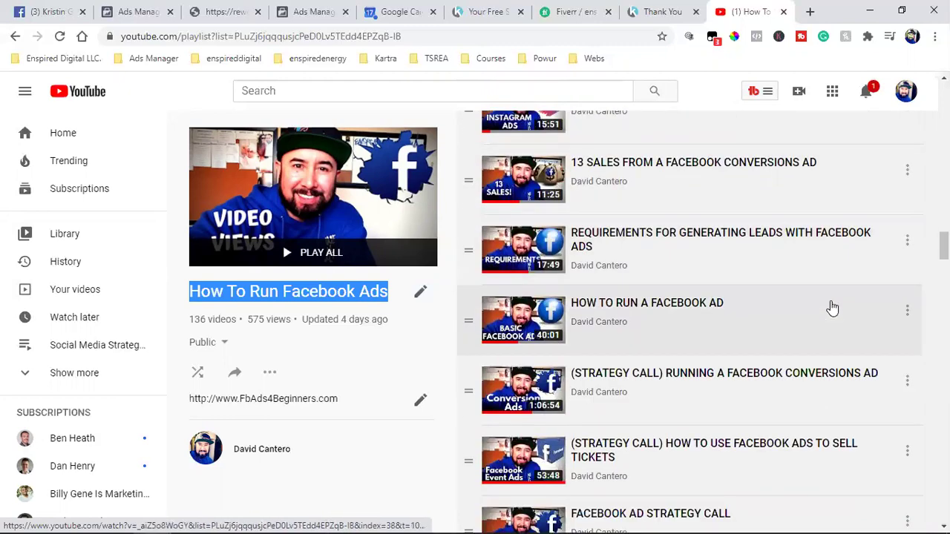
pyautogui.scroll(-2, 833, 308)
pyautogui.scroll(-3, 833, 307)
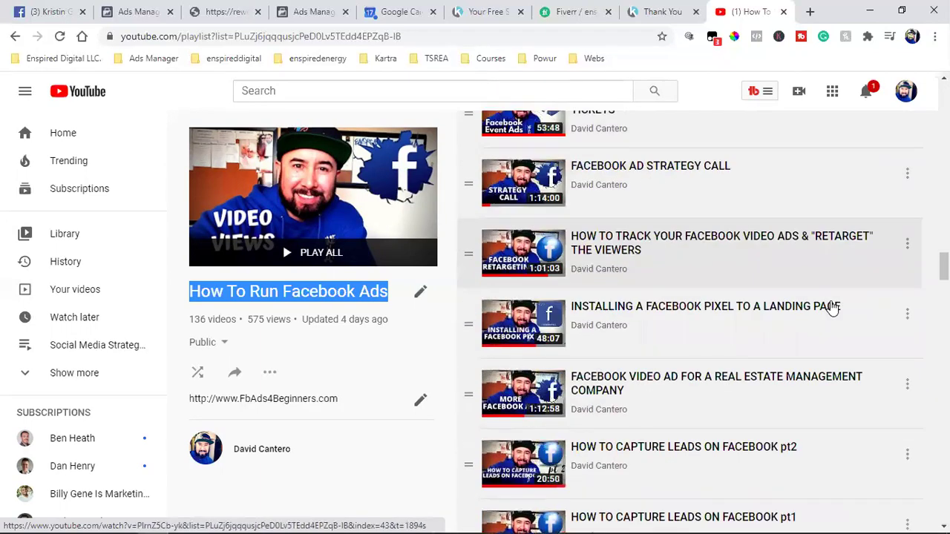
pyautogui.scroll(-3, 832, 307)
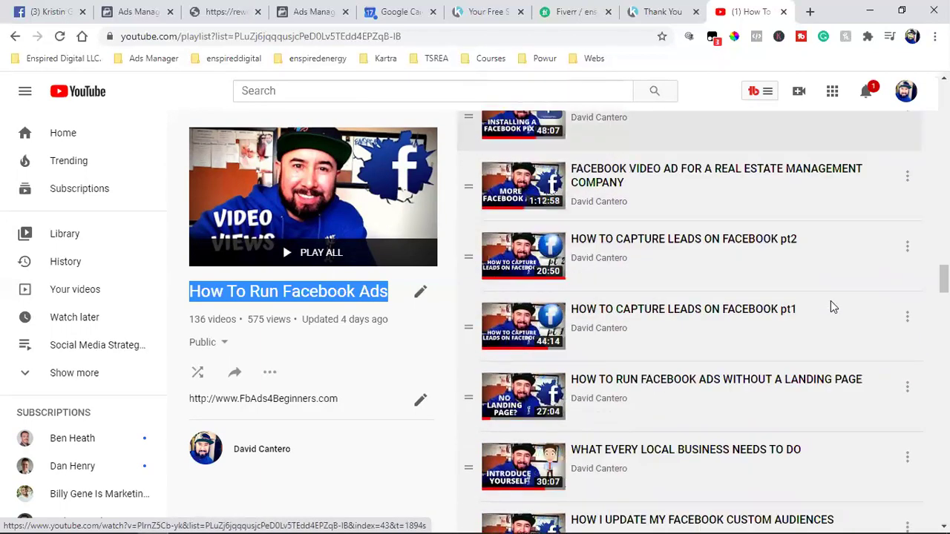
pyautogui.scroll(-2, 833, 308)
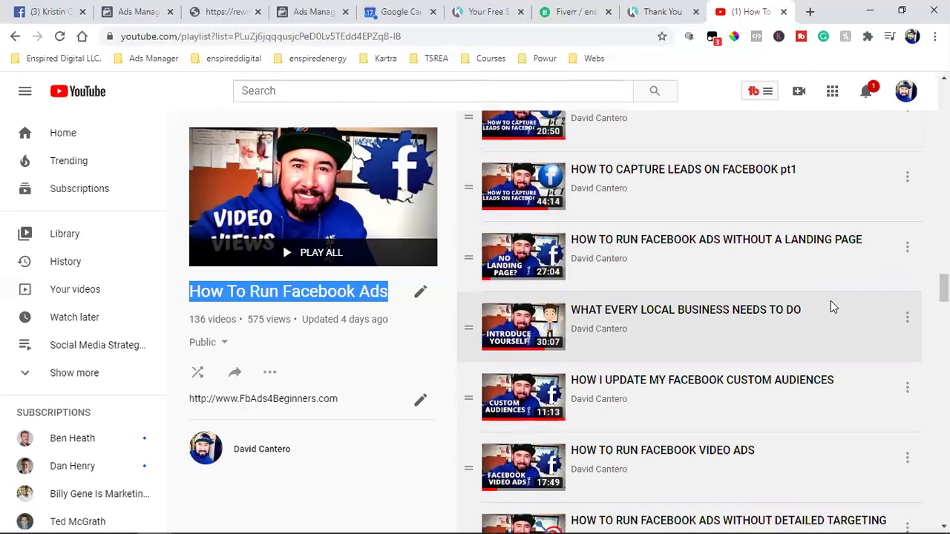
pyautogui.scroll(-2, 833, 308)
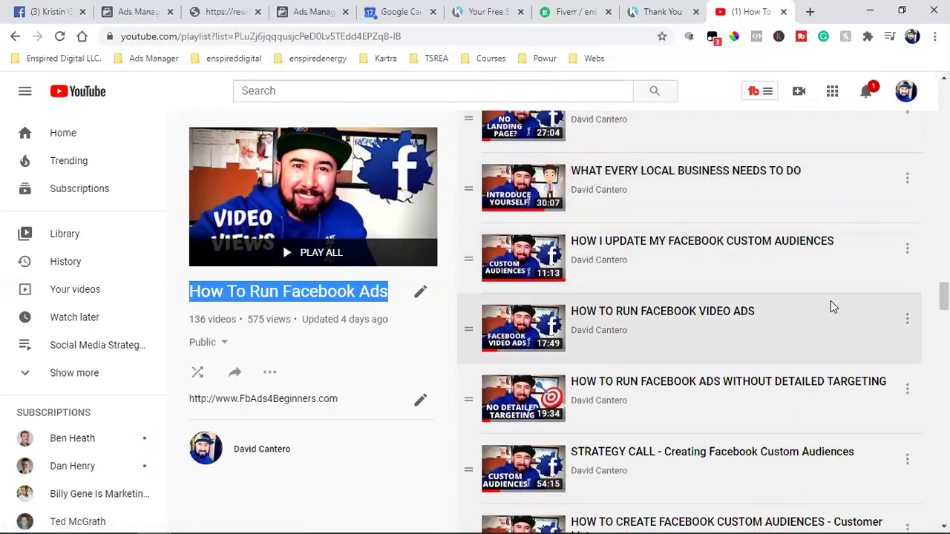